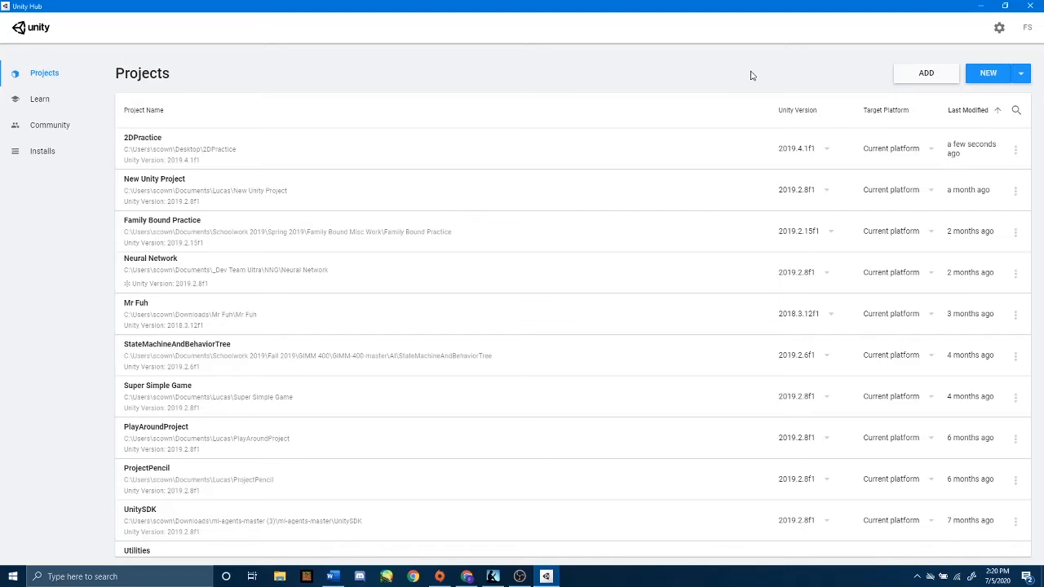
Step: Create a new Unity project from the 2D template and name it "2d Project"
click(1002, 76)
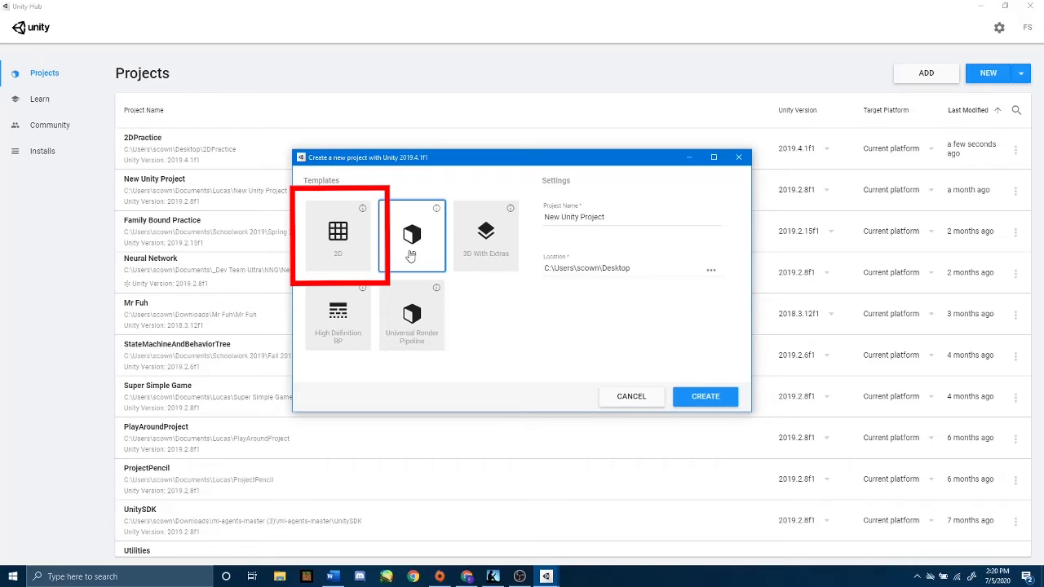
click(341, 259)
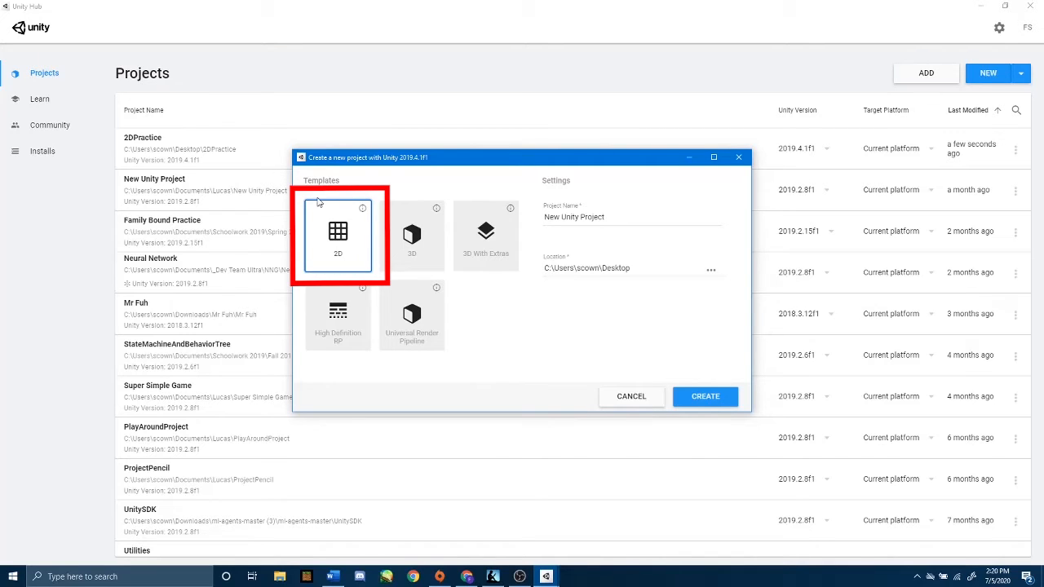
click(624, 217)
drag(618, 219, 498, 226)
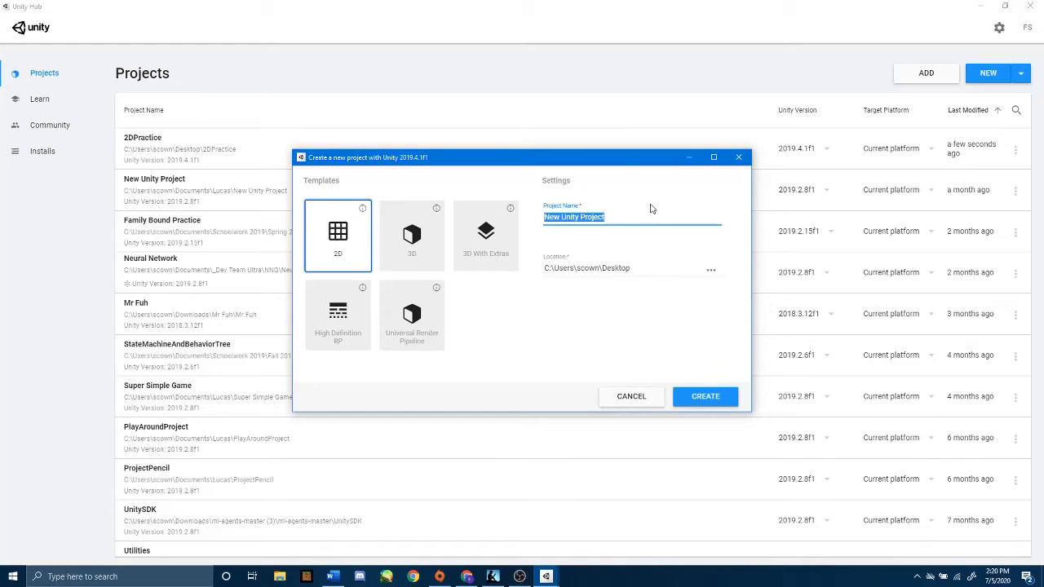
text(2d)
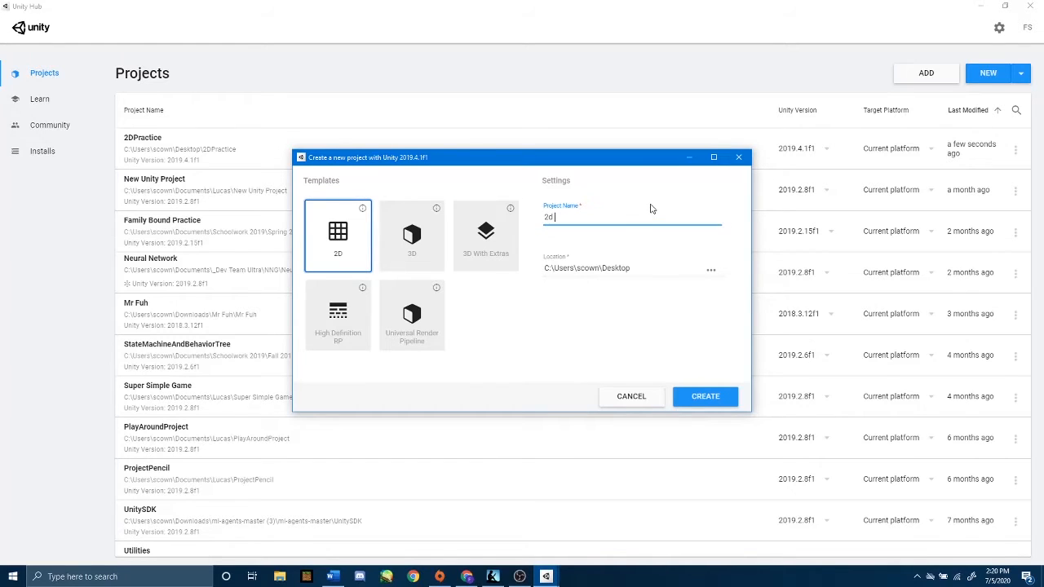
text( Project)
click(710, 397)
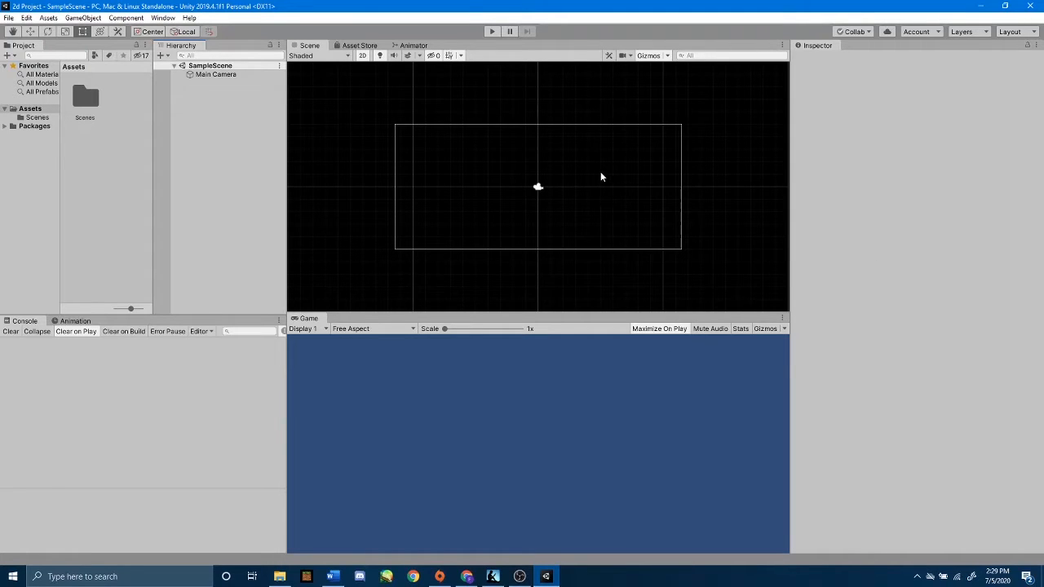
Step: Examine the empty 2D scene and the camera's rectangular frame at different zoom levels
scroll(601, 173, down, 8)
middle_drag(662, 134, 693, 147)
scroll(638, 155, up, 3)
scroll(695, 150, up, 2)
middle_drag(595, 145, 651, 133)
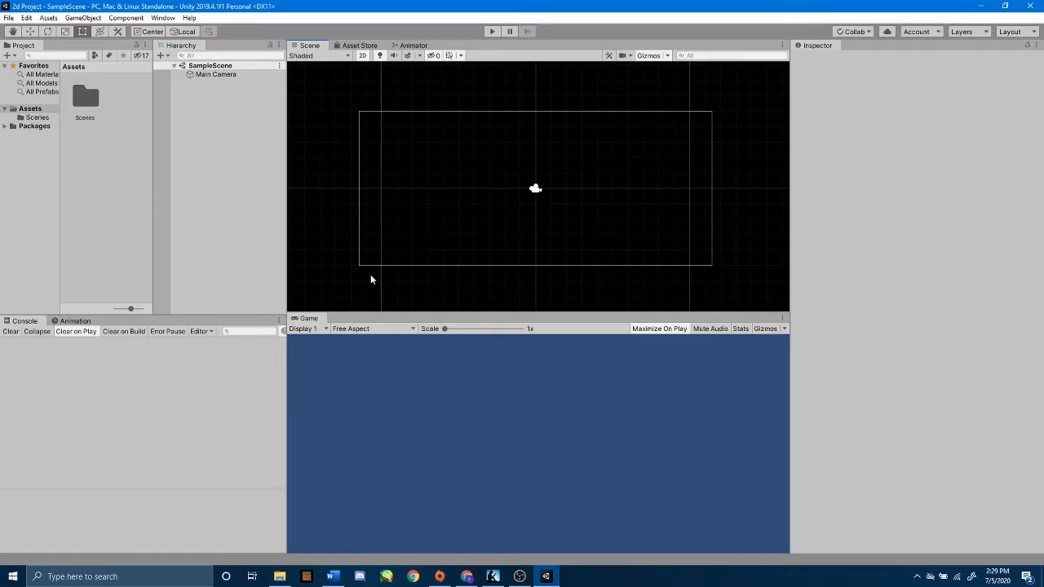
scroll(709, 257, down, 6)
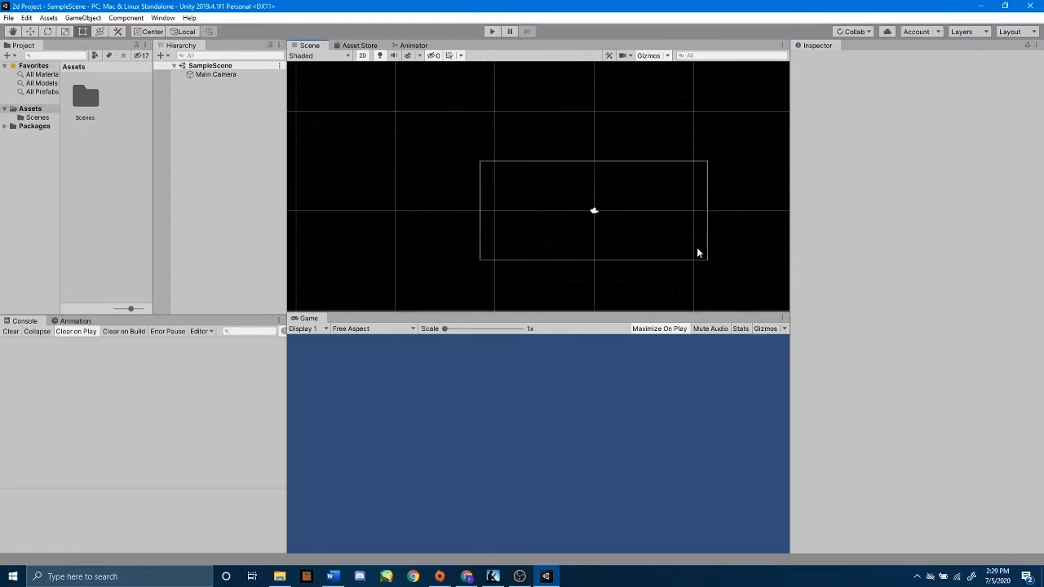
middle_drag(736, 226, 631, 175)
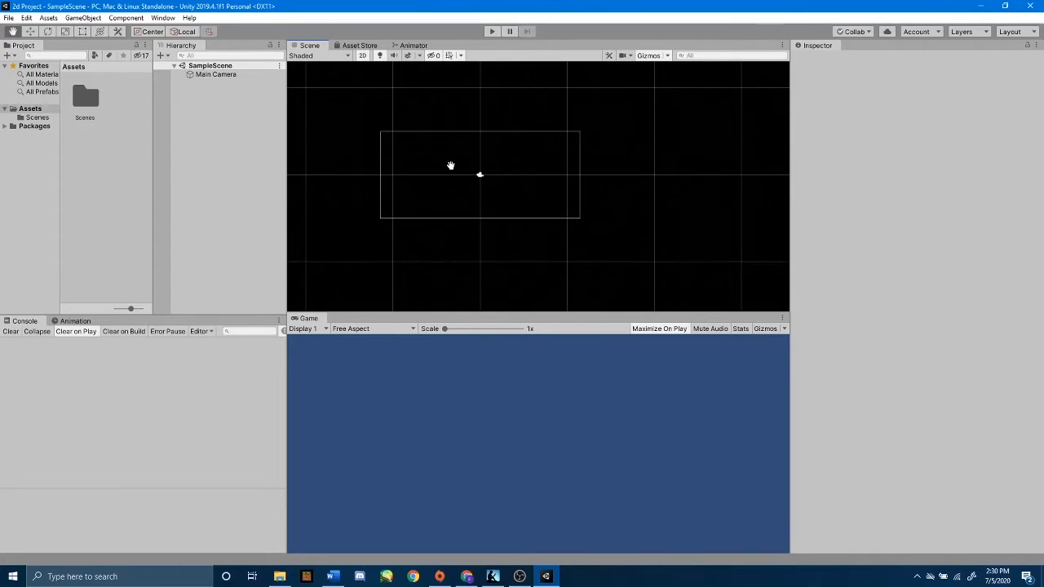
middle_drag(396, 128, 615, 182)
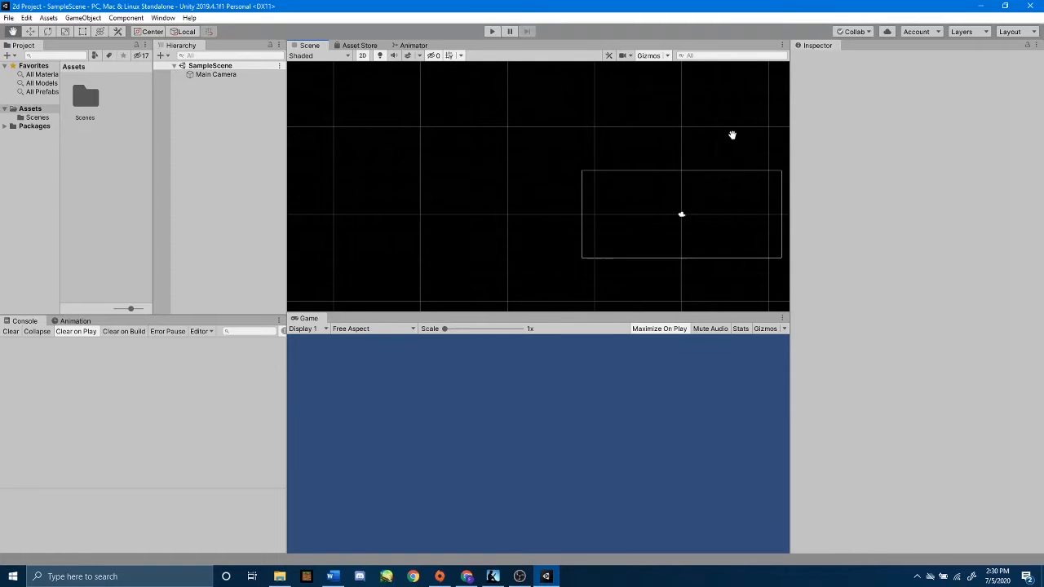
middle_drag(734, 133, 583, 129)
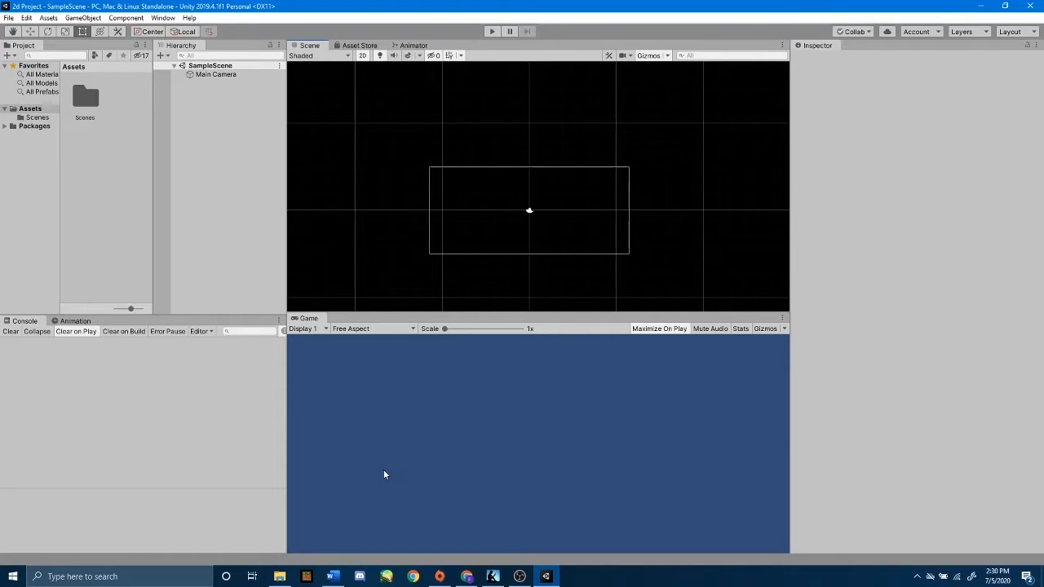
Step: Inspect the Main Camera's Clear Flags options and its Background color, leaving both settings as they are
click(202, 75)
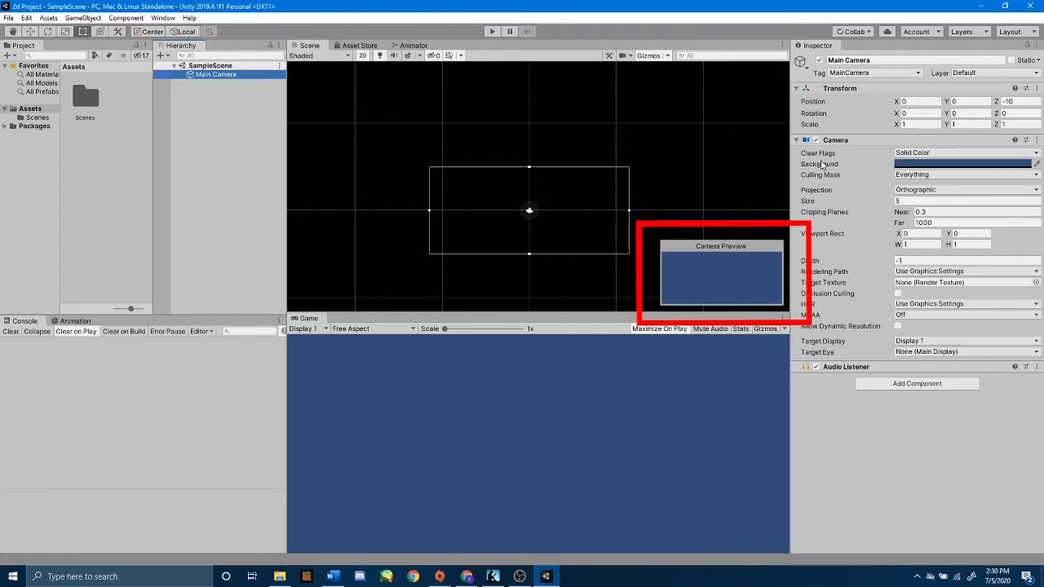
mouse_move(813, 159)
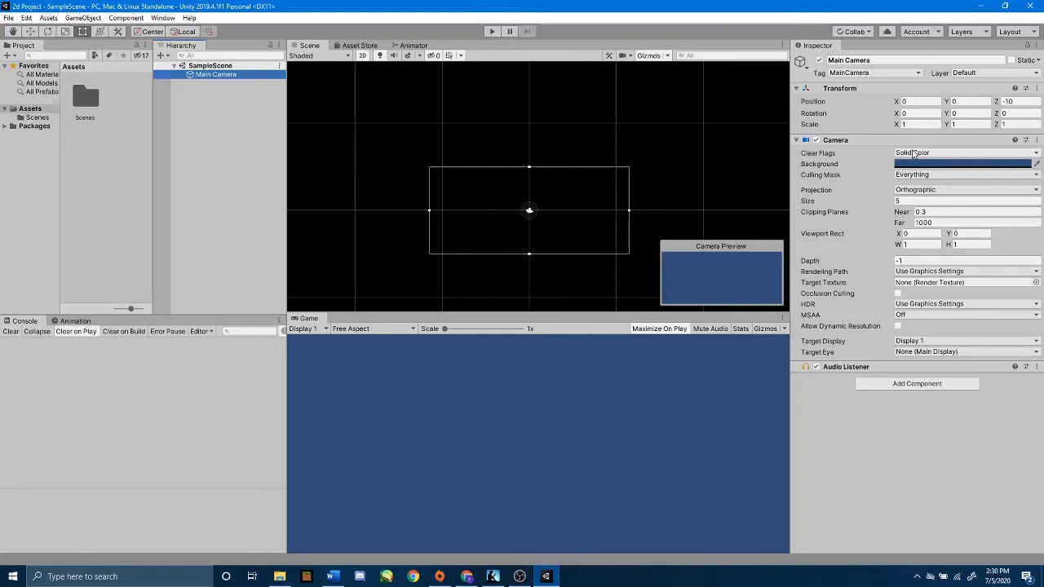
click(938, 153)
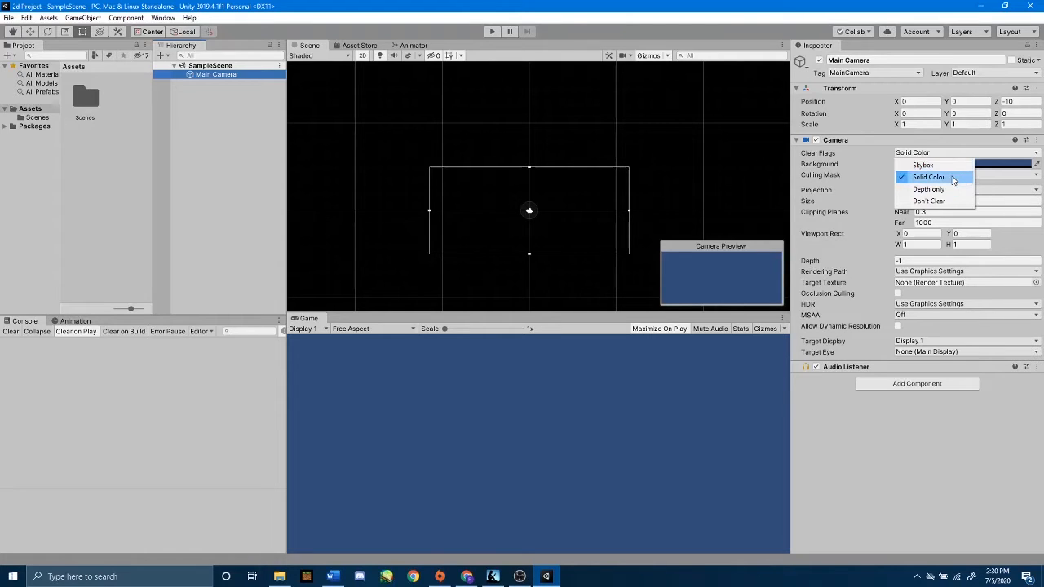
click(827, 168)
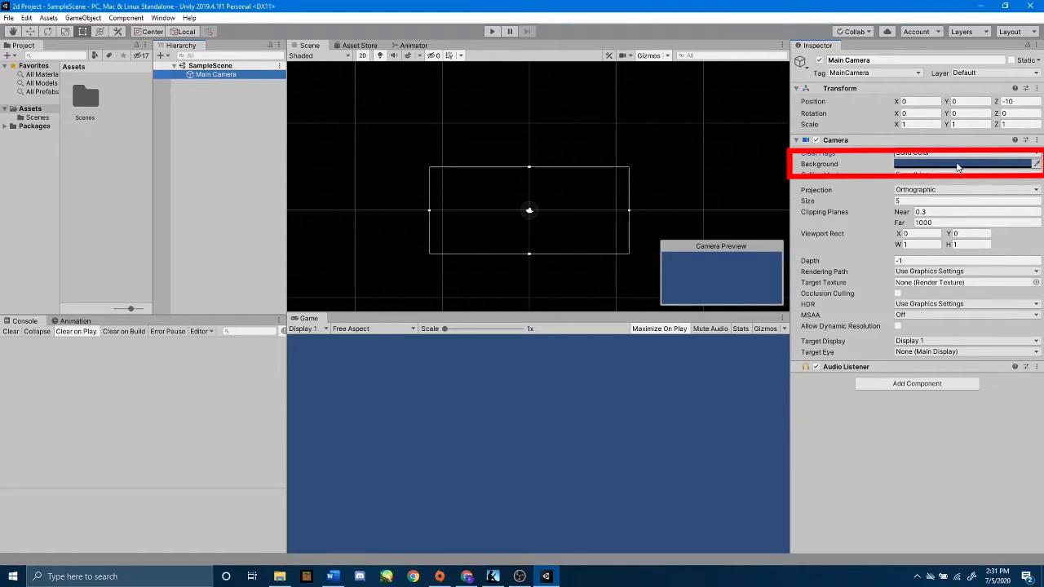
click(958, 165)
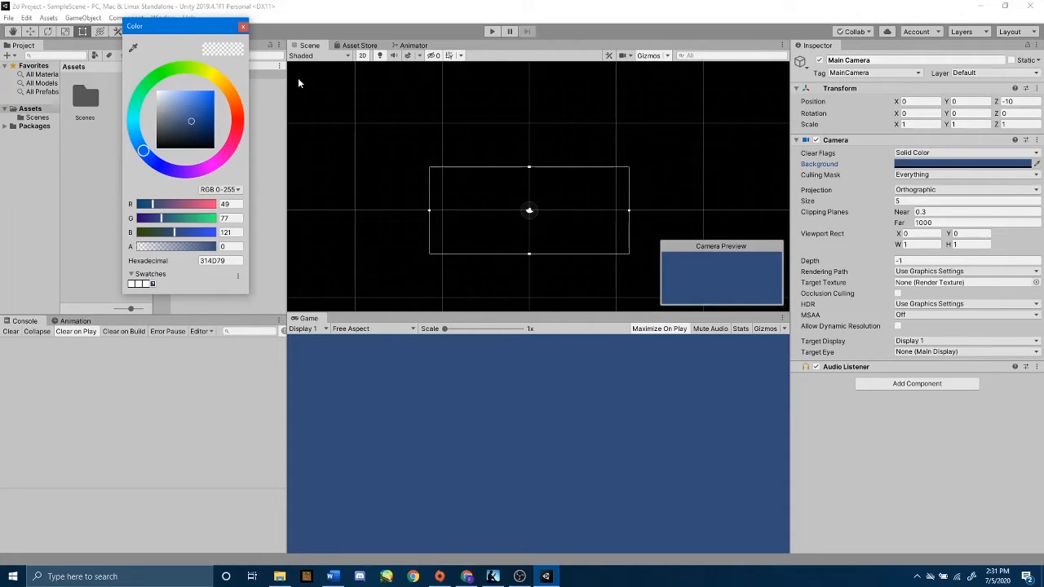
drag(182, 30, 107, 259)
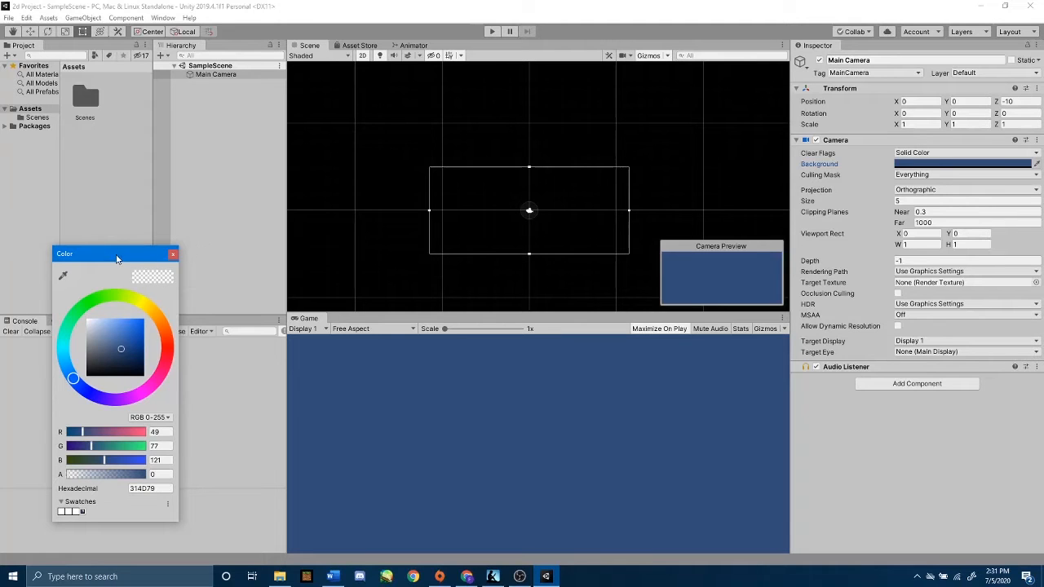
drag(119, 254, 148, 137)
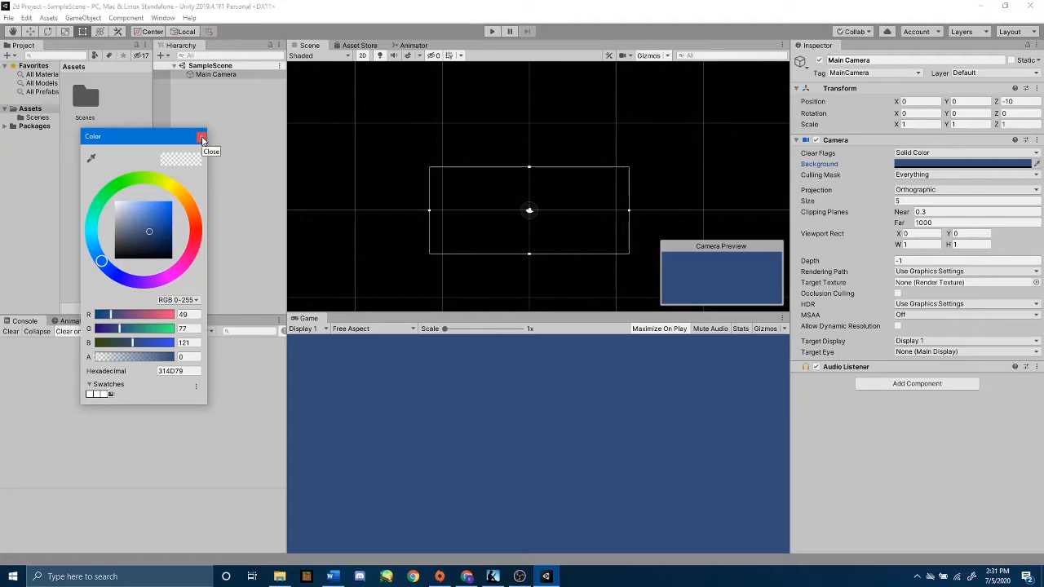
click(202, 139)
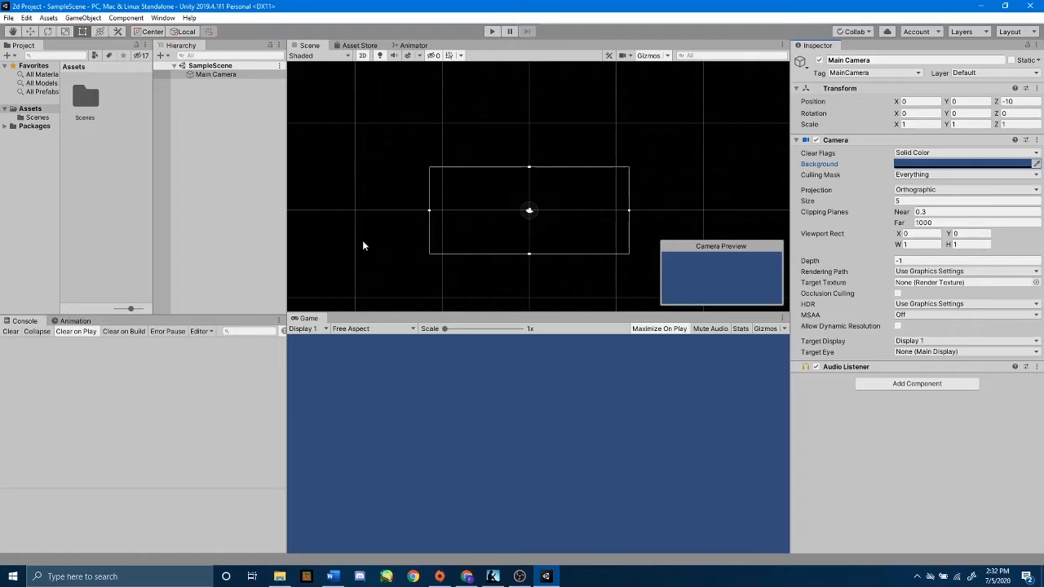
Step: Turn off 2D mode in the Scene view and examine the full depth of the Main Camera's view volume
middle_drag(665, 163, 684, 144)
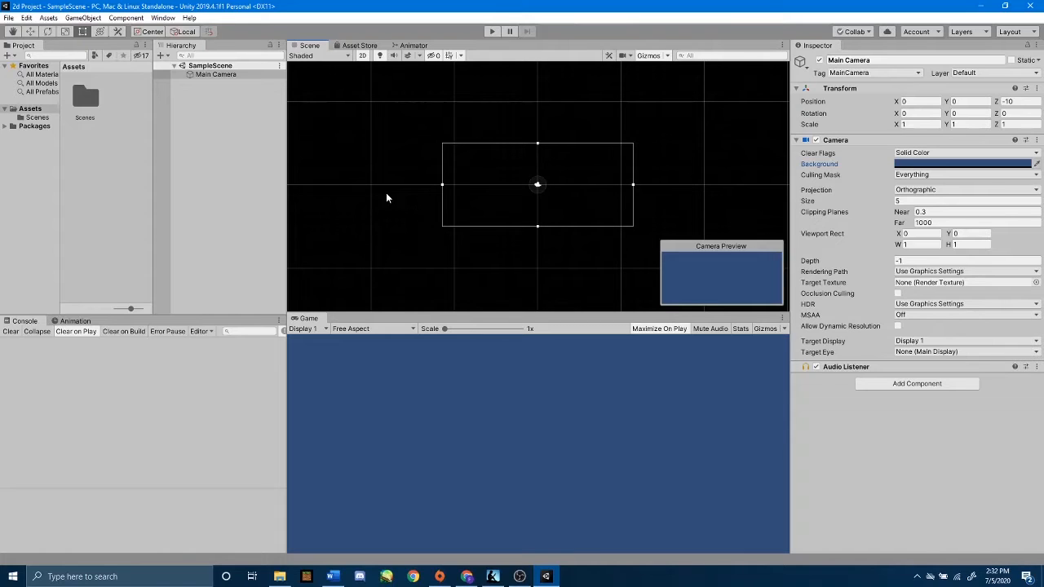
click(362, 57)
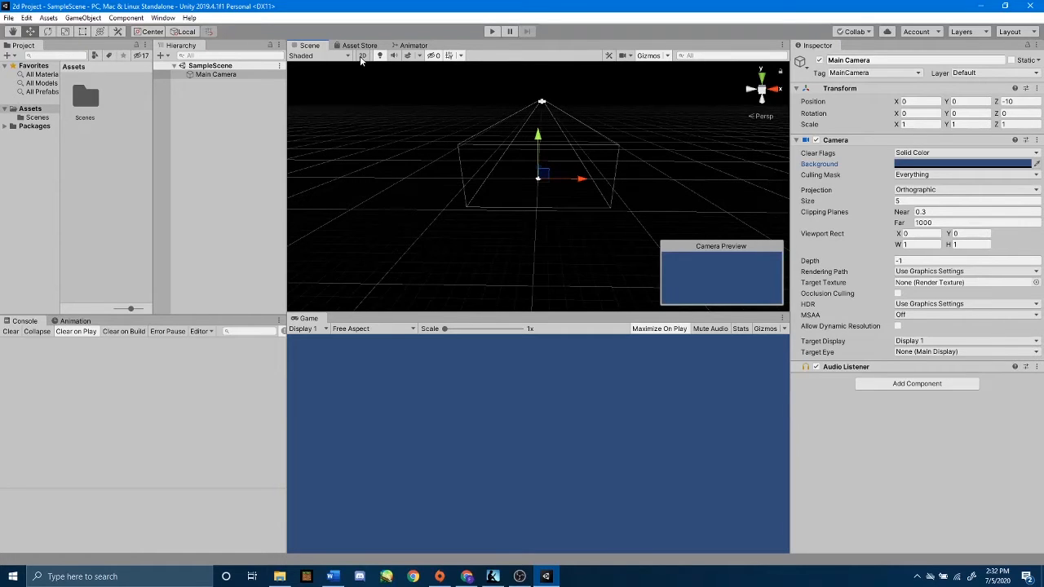
alt+drag(438, 244, 517, 198)
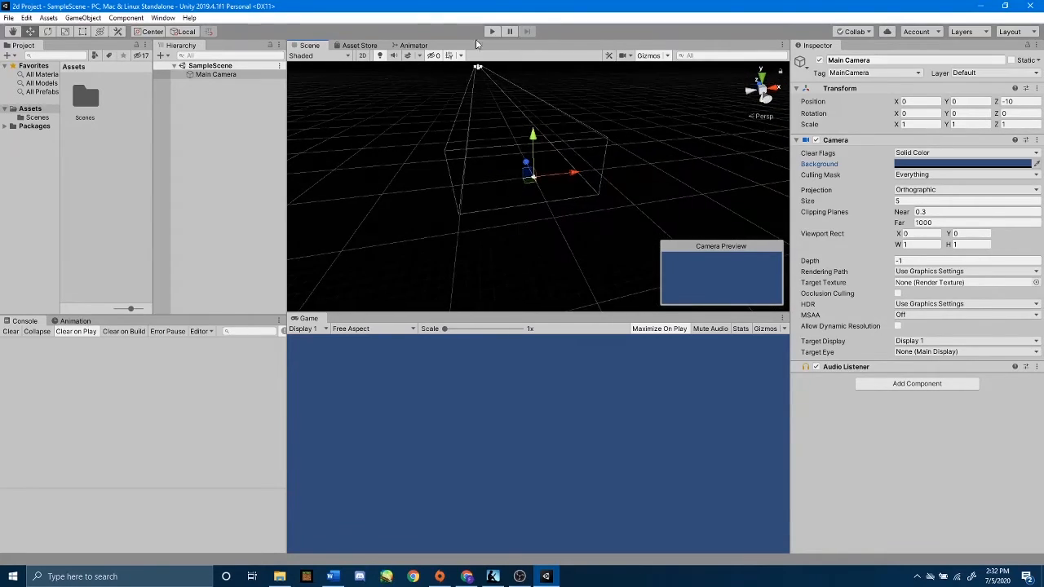
scroll(542, 116, down, 7)
middle_drag(517, 120, 562, 112)
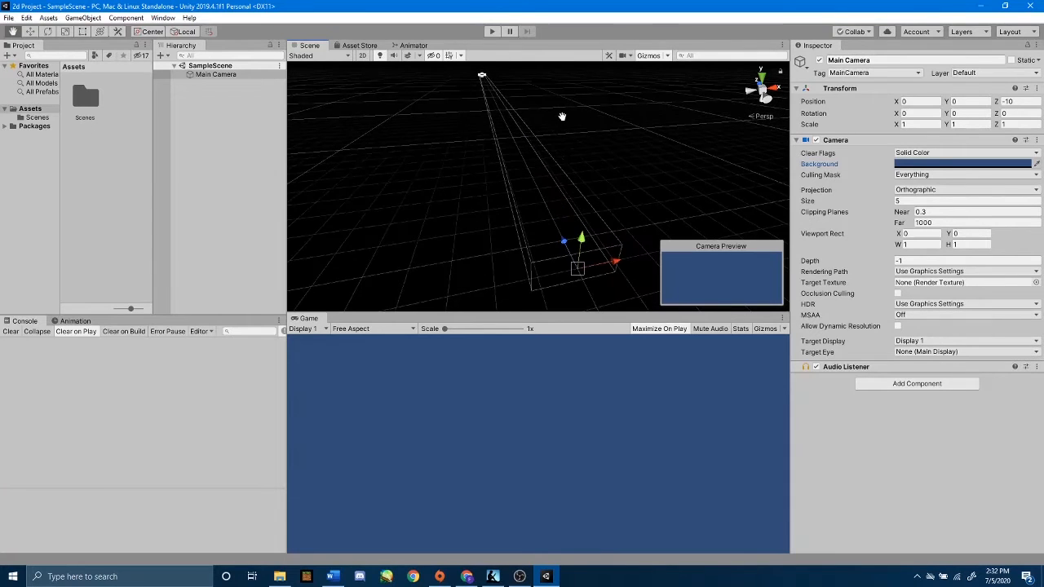
scroll(562, 115, down, 5)
alt+drag(497, 146, 517, 170)
middle_drag(517, 171, 737, 206)
scroll(543, 177, down, 4)
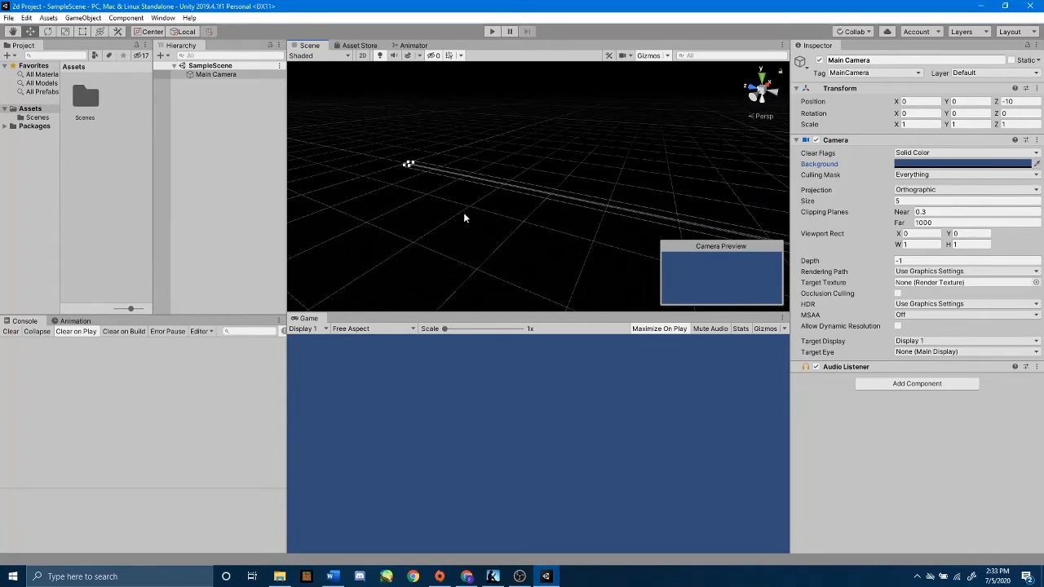
Step: Examine the near end of the Main Camera's orthographic view volume up close from several angles
middle_drag(584, 188, 392, 135)
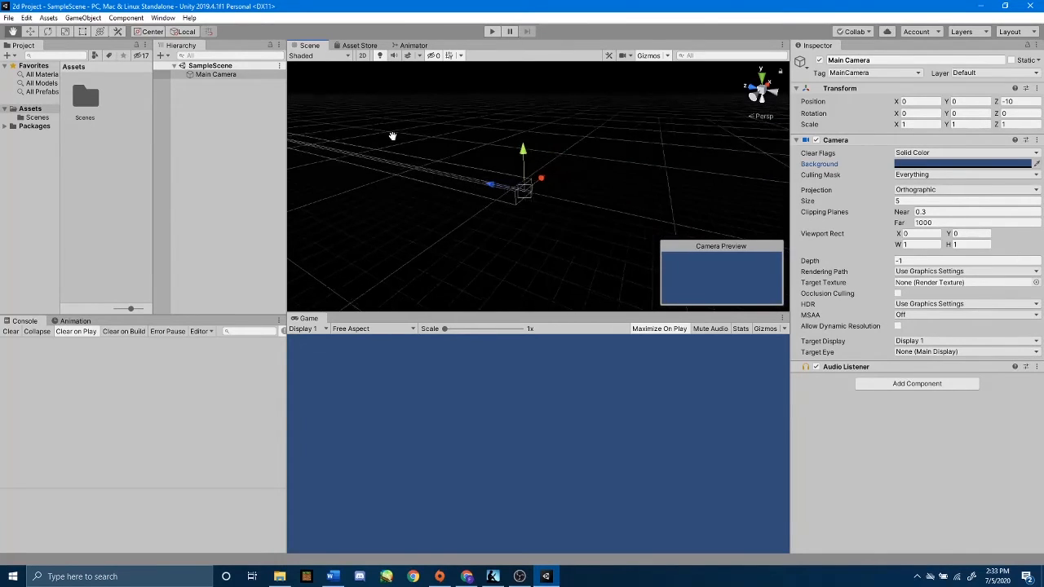
scroll(535, 190, up, 10)
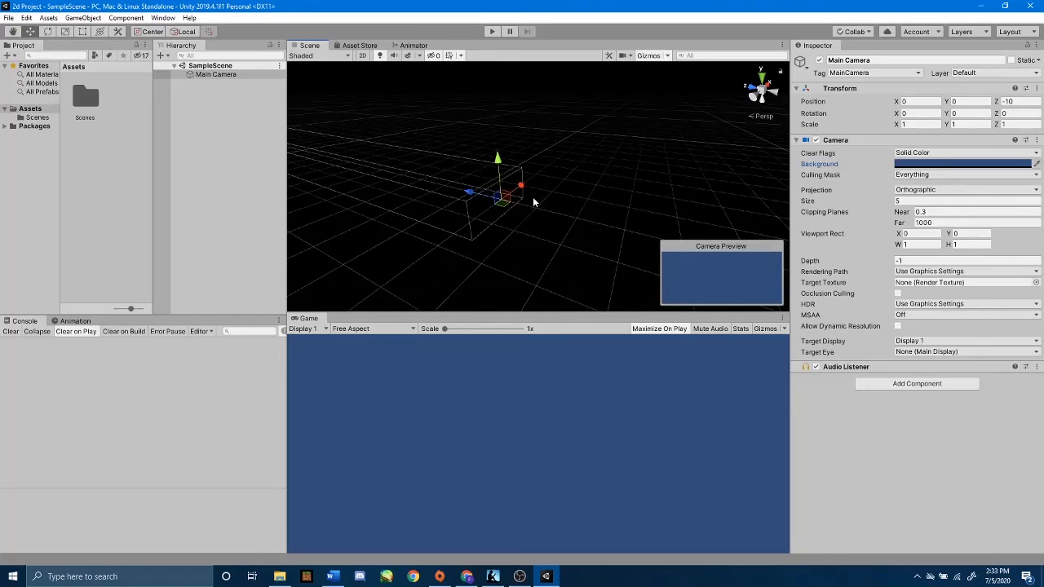
scroll(533, 198, up, 2)
middle_drag(532, 197, 578, 184)
scroll(573, 186, up, 5)
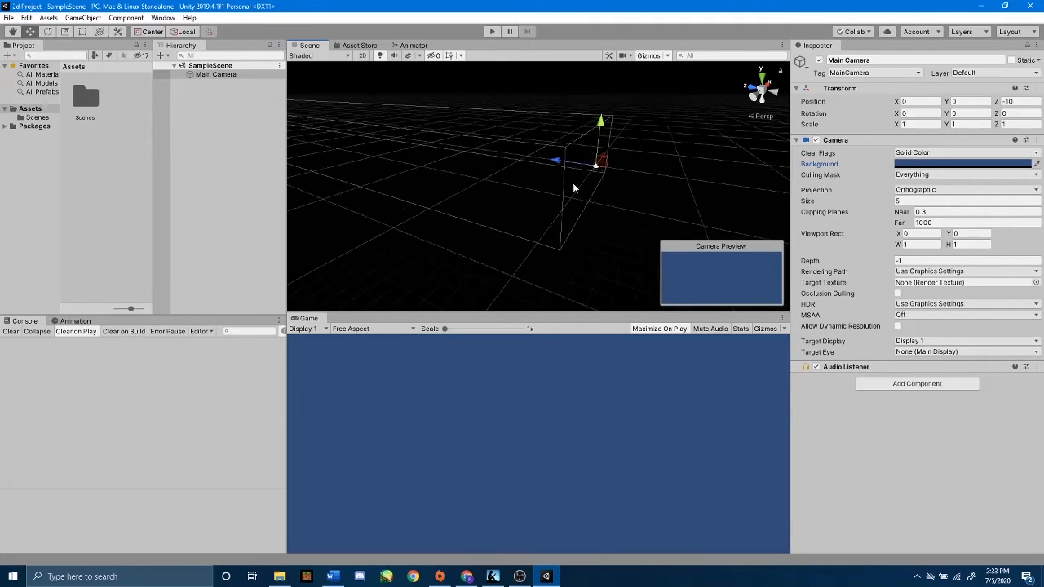
middle_drag(640, 162, 602, 180)
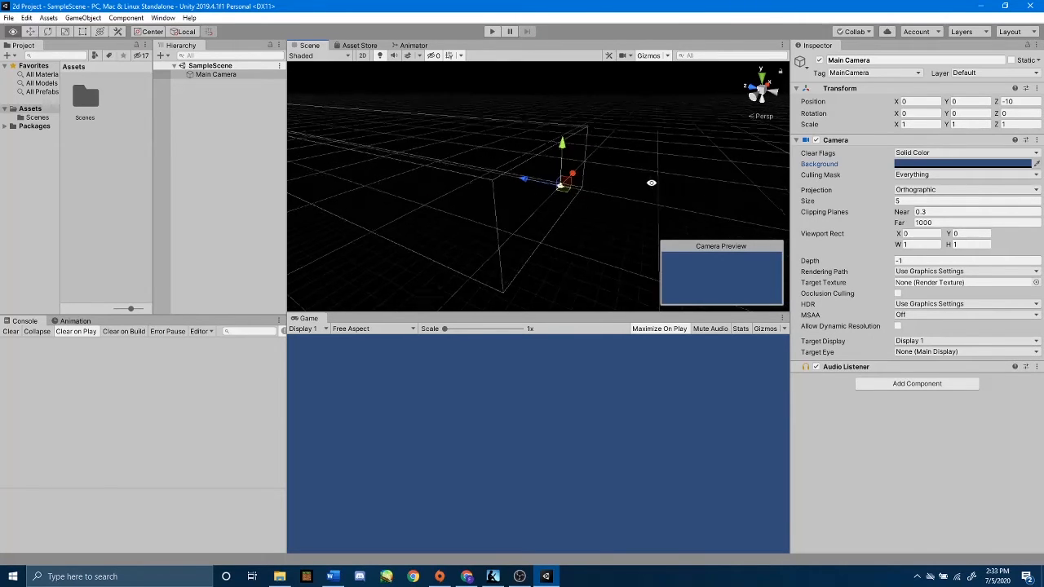
alt+drag(677, 175, 652, 178)
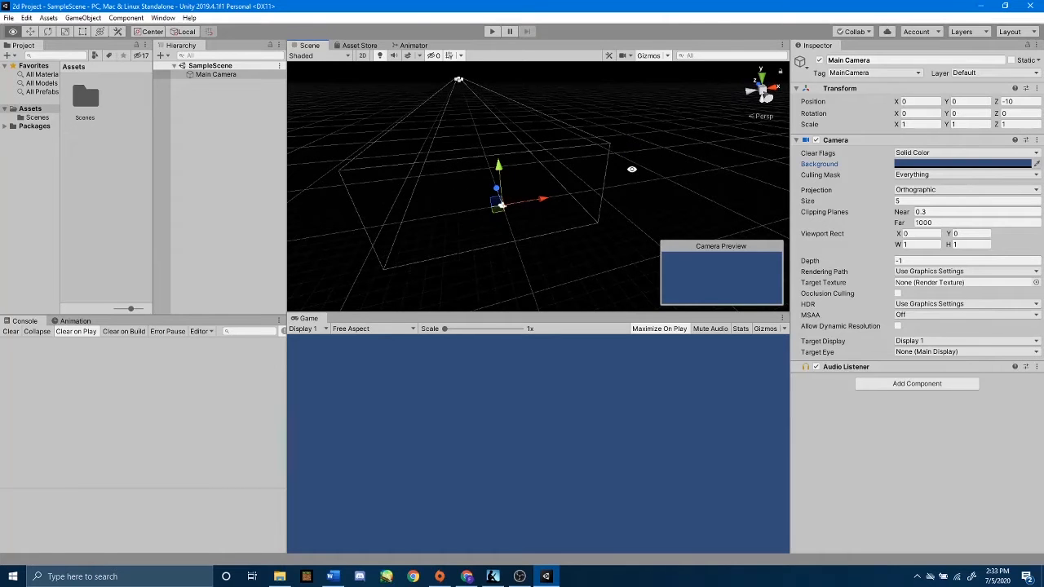
middle_drag(631, 145, 651, 147)
alt+drag(657, 148, 615, 152)
Step: Examine how the Main Camera's orthographic view volume extends to its far end, from behind and from the side
scroll(619, 155, down, 5)
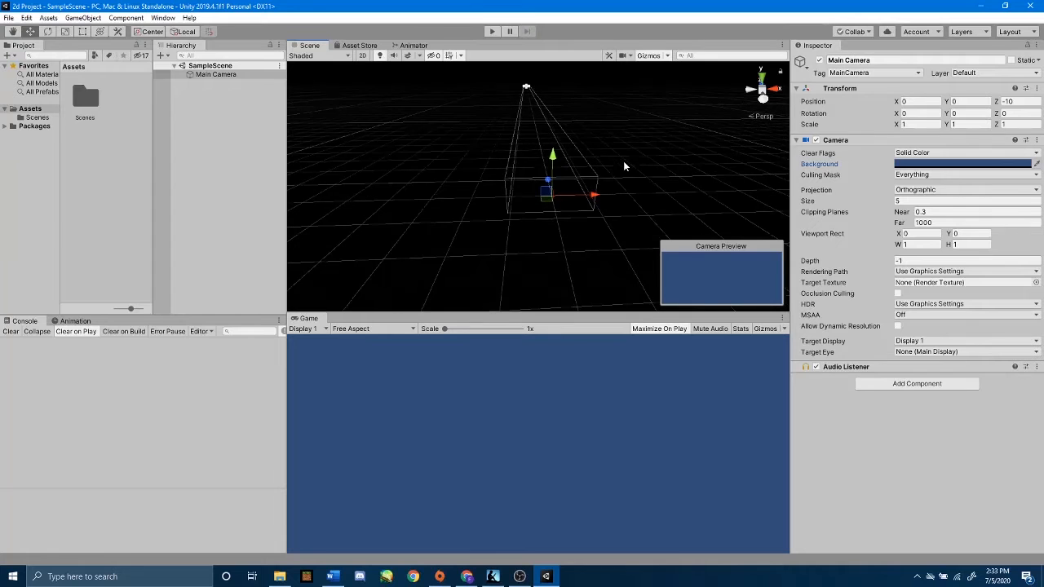
scroll(624, 167, down, 1)
middle_drag(659, 149, 644, 179)
scroll(641, 177, down, 3)
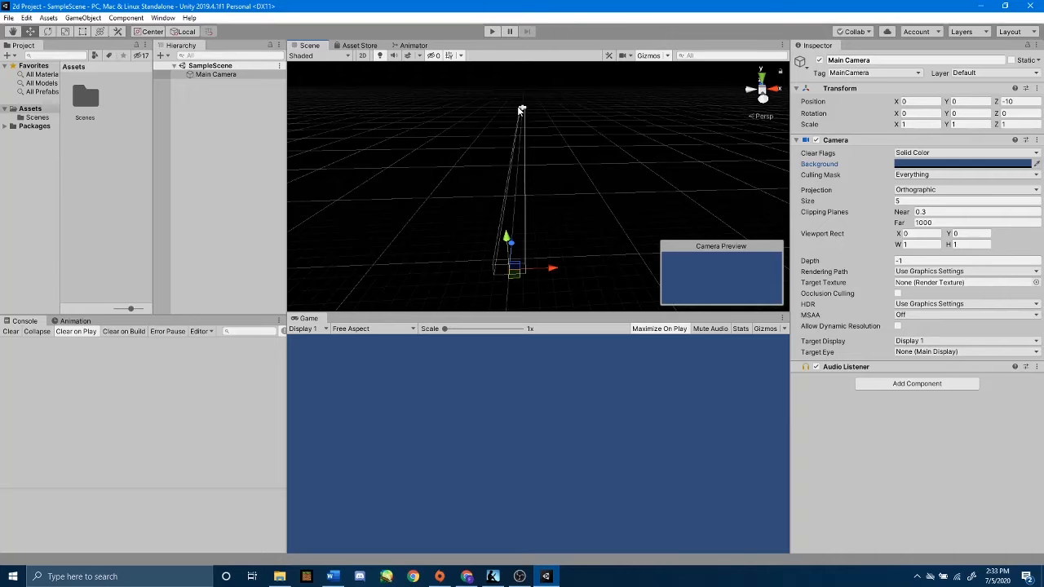
key(alt)
alt+drag(629, 182, 681, 183)
middle_drag(681, 183, 602, 181)
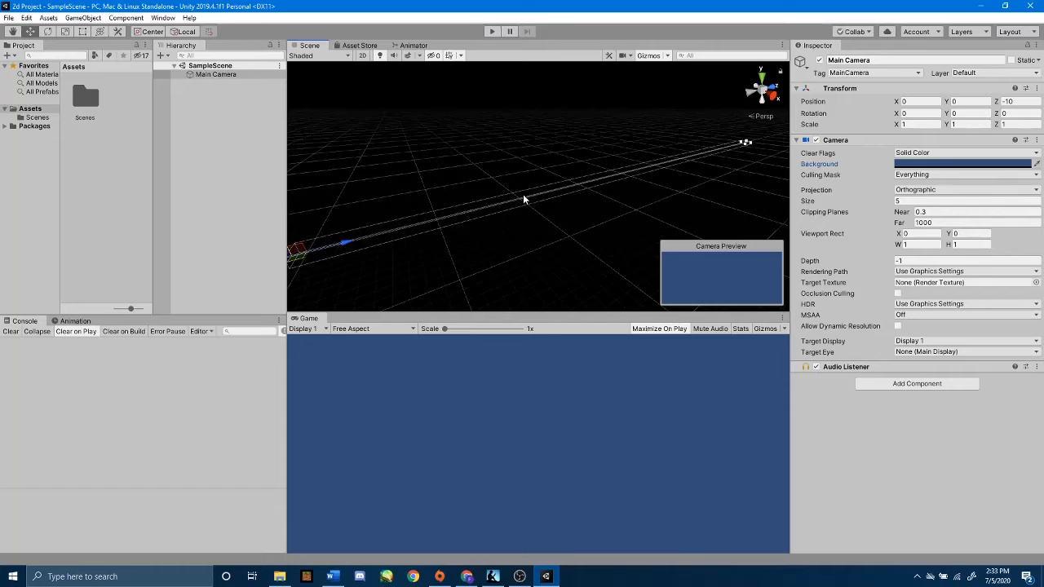
middle_drag(522, 196, 589, 167)
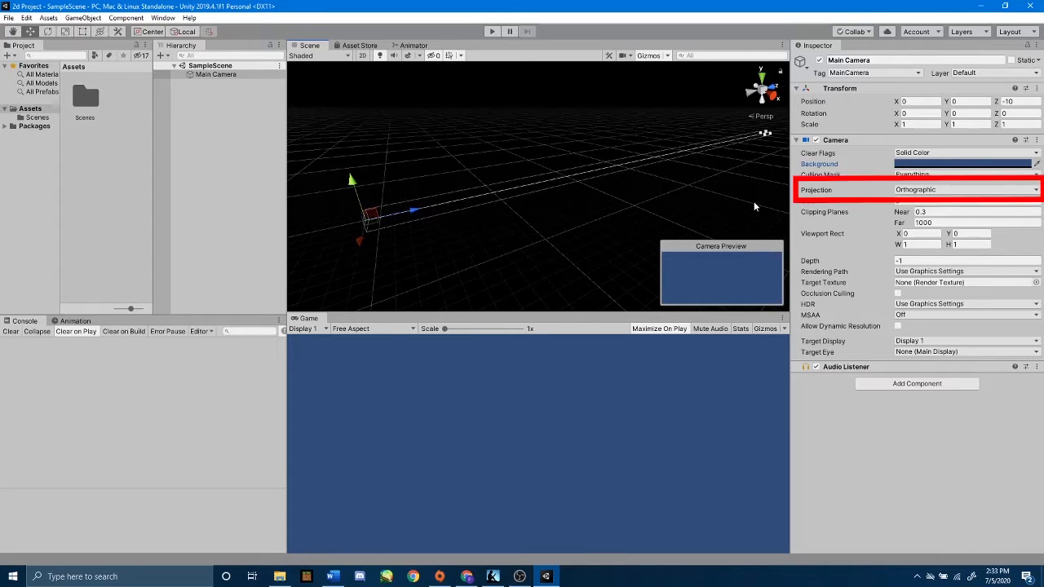
Step: Set the Main Camera's projection to Perspective
mouse_move(827, 192)
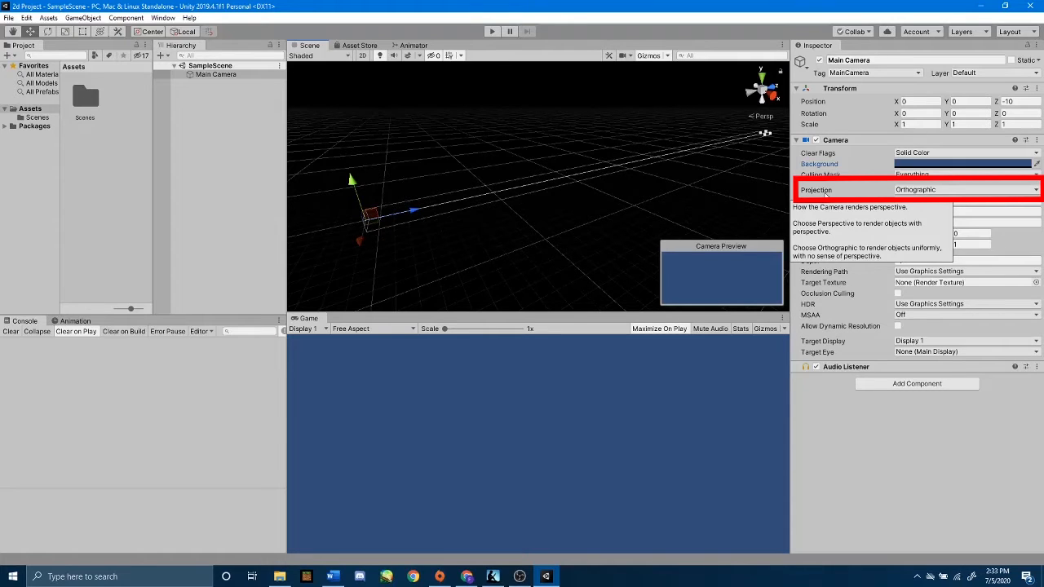
click(900, 194)
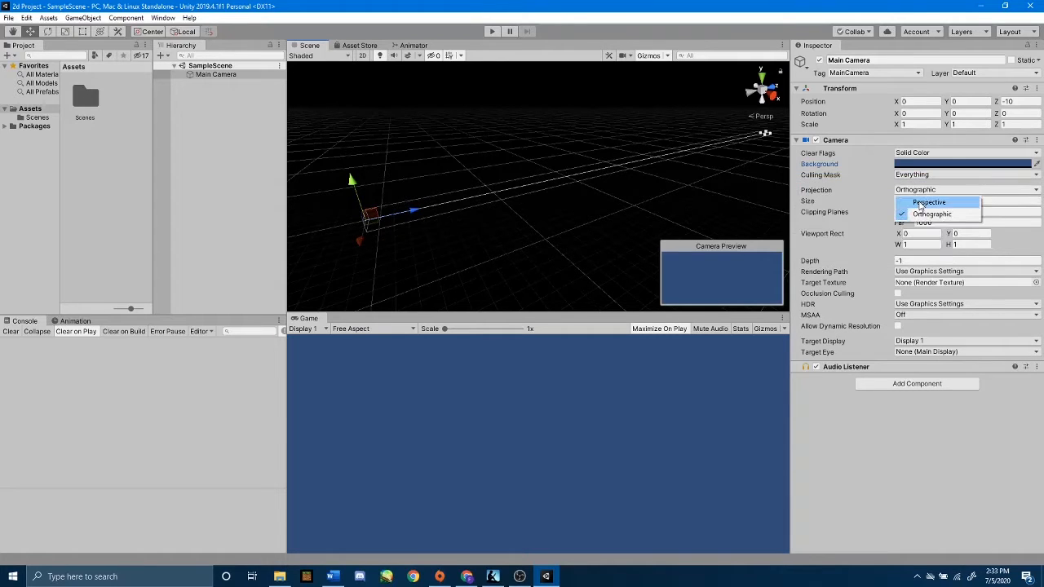
click(920, 203)
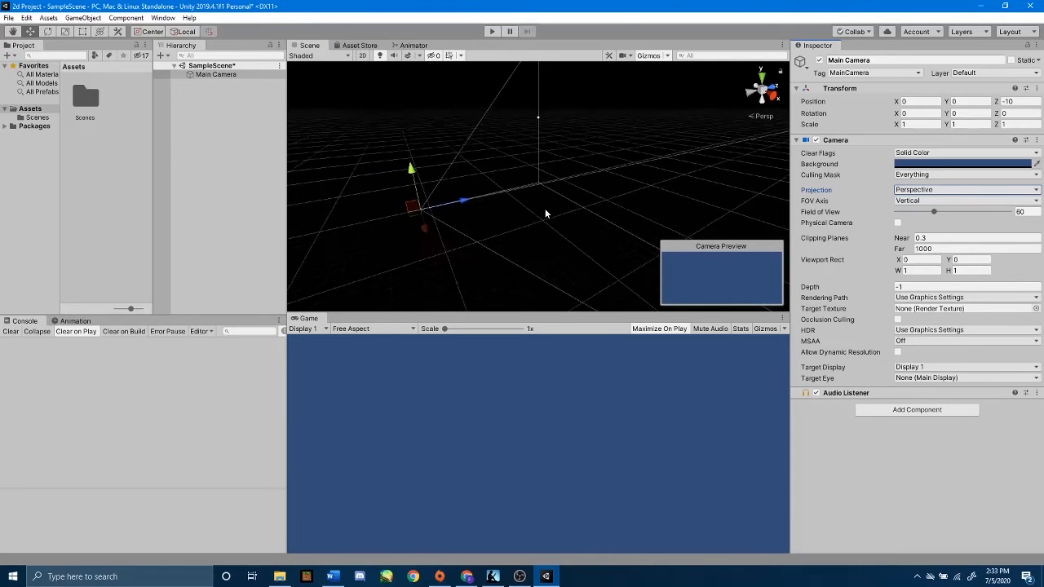
Step: Examine the Main Camera's perspective view volume from the side and from behind the camera
middle_drag(545, 214, 593, 204)
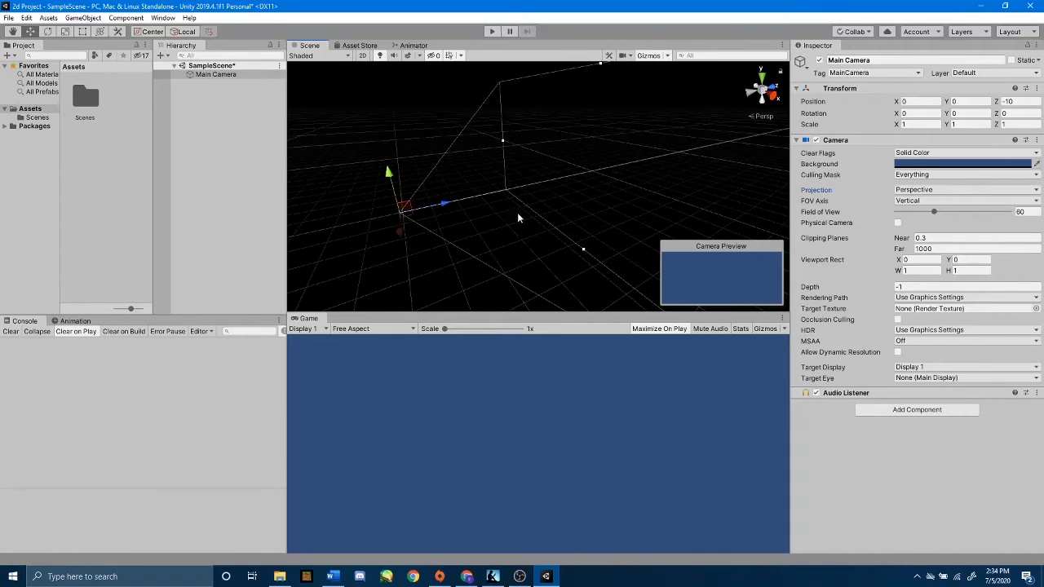
key(alt)
alt+drag(493, 221, 611, 179)
key(w)
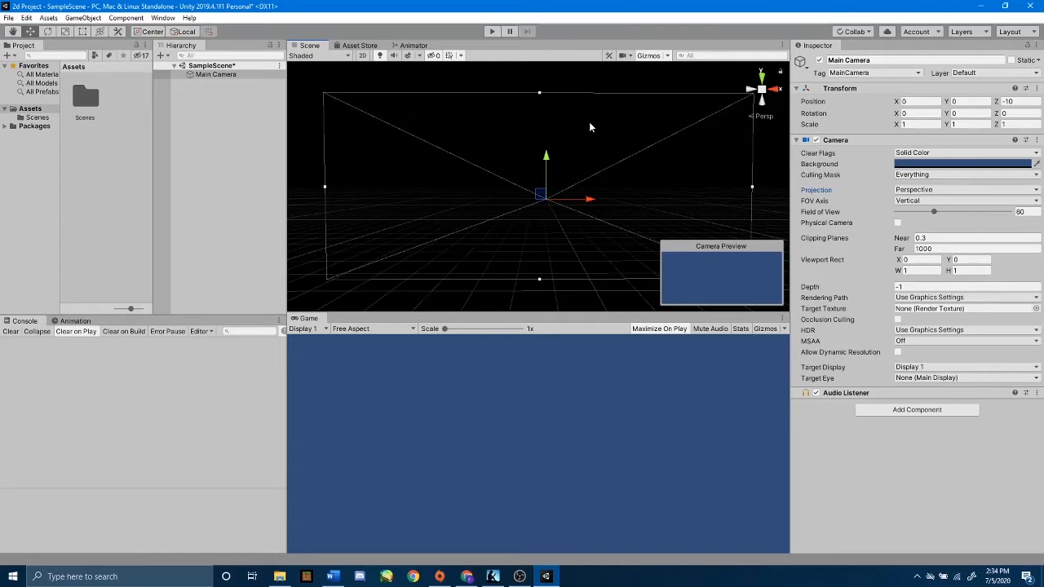
mouse_move(589, 122)
alt+mouse_down()
mouse_move(562, 206)
mouse_move(690, 164)
alt+mouse_up()
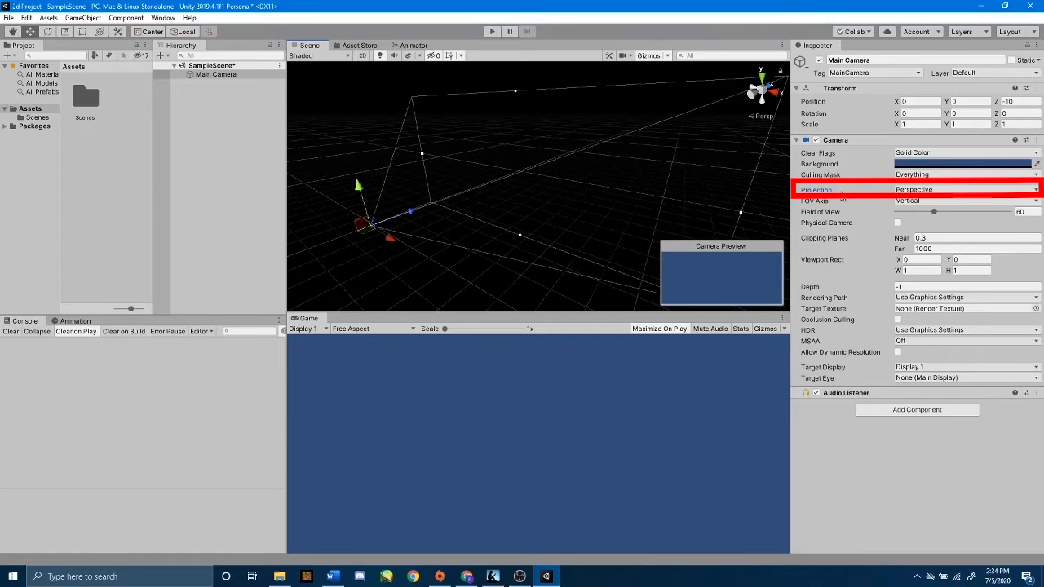
Step: Set the Main Camera's projection to Orthographic and look over its view volume in the Scene view
click(901, 190)
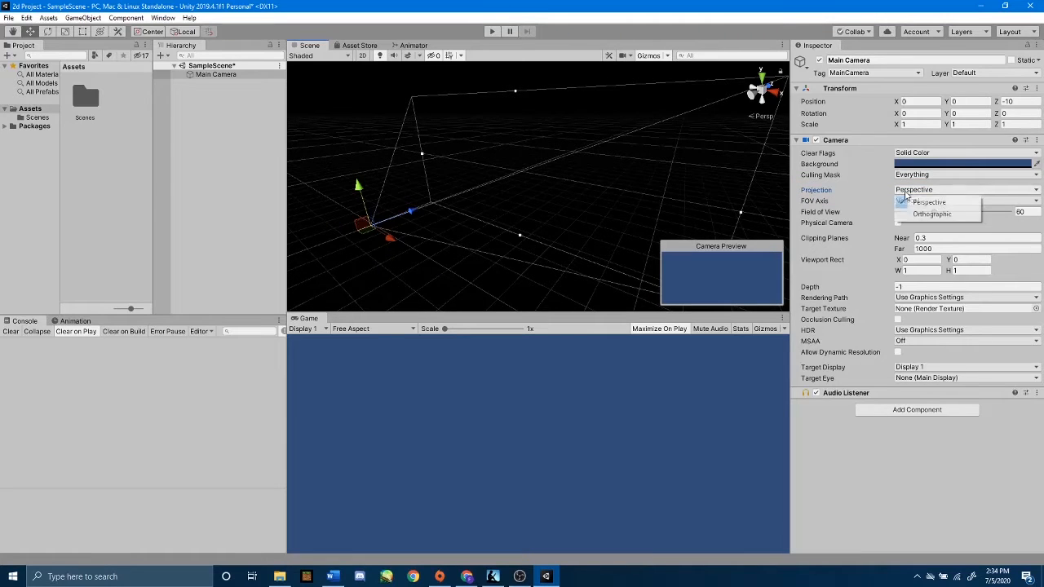
click(939, 215)
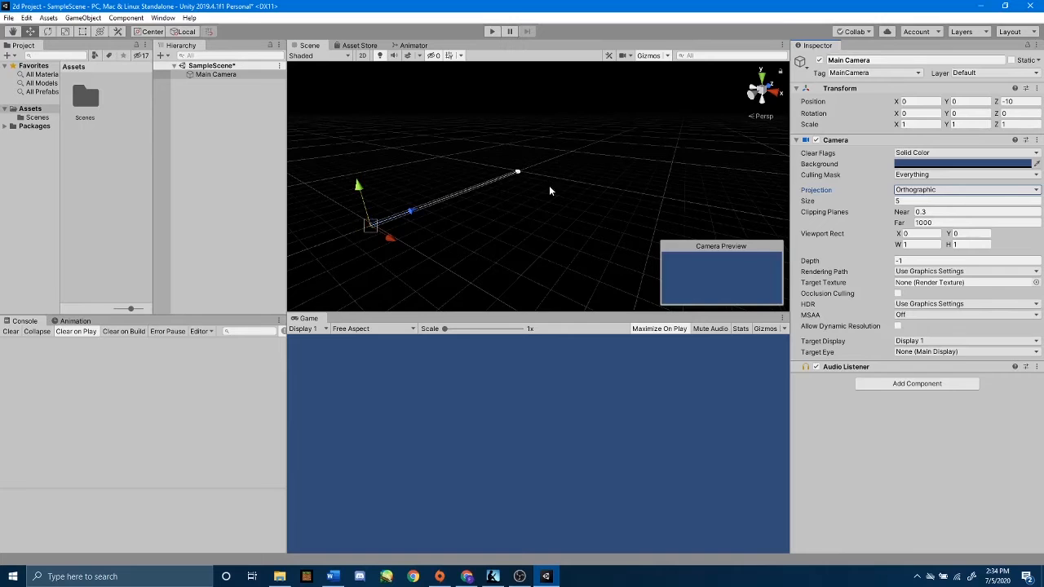
alt+drag(550, 190, 482, 181)
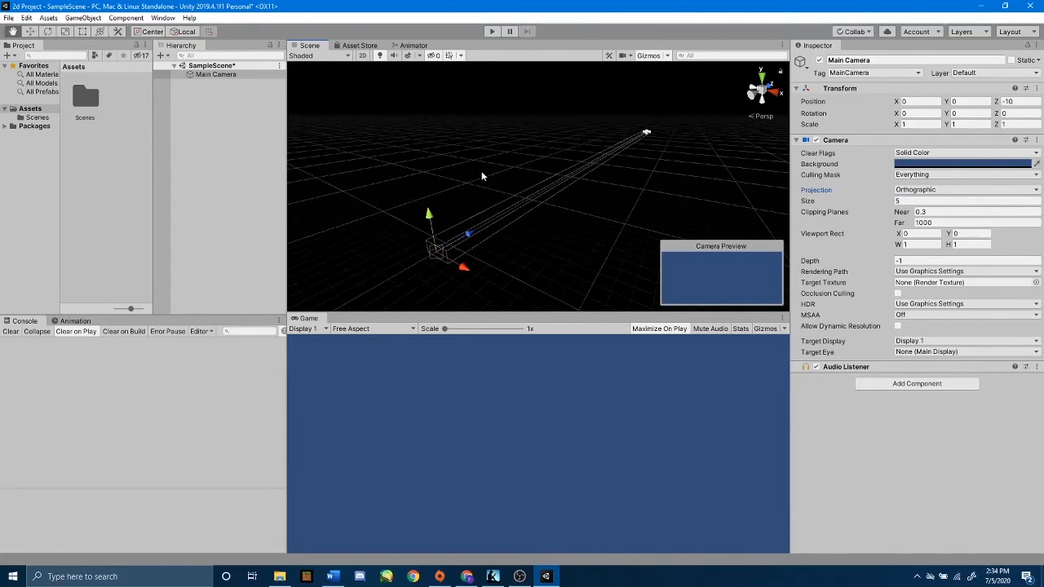
Step: Turn on 2D mode in the Scene view and frame the Main Camera's rectangular view area
click(362, 55)
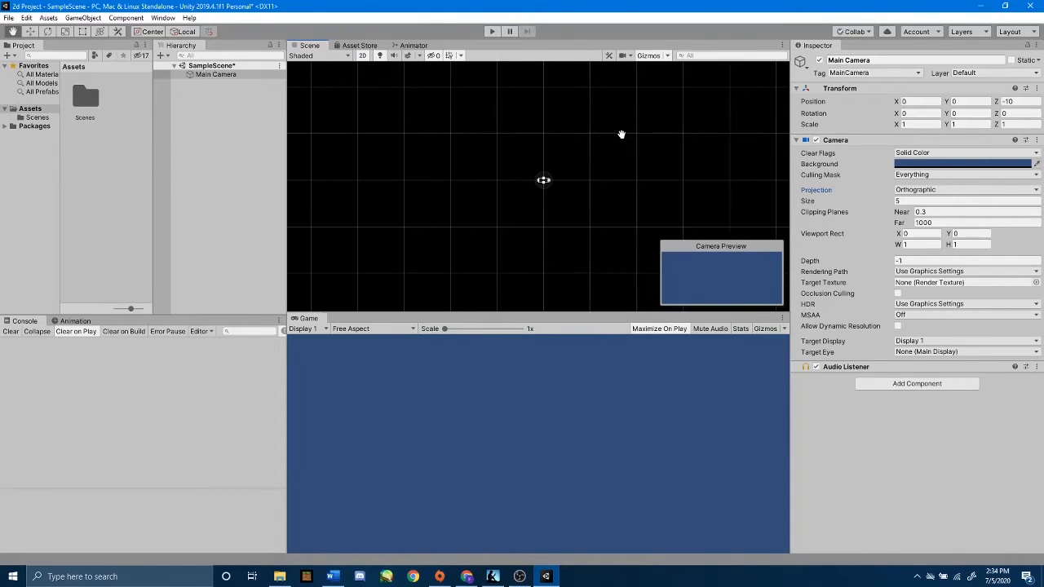
key(t)
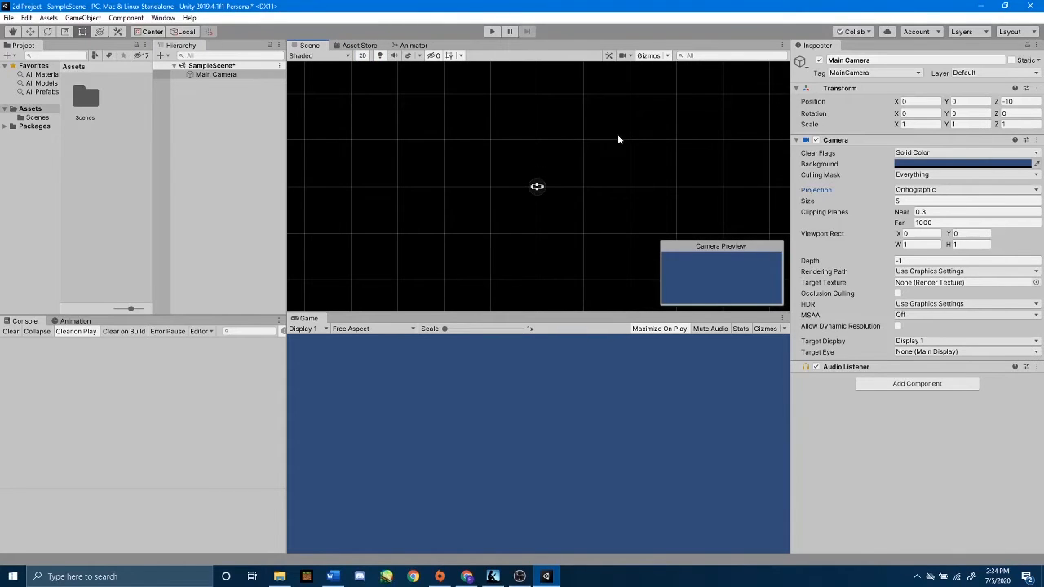
double_click(216, 77)
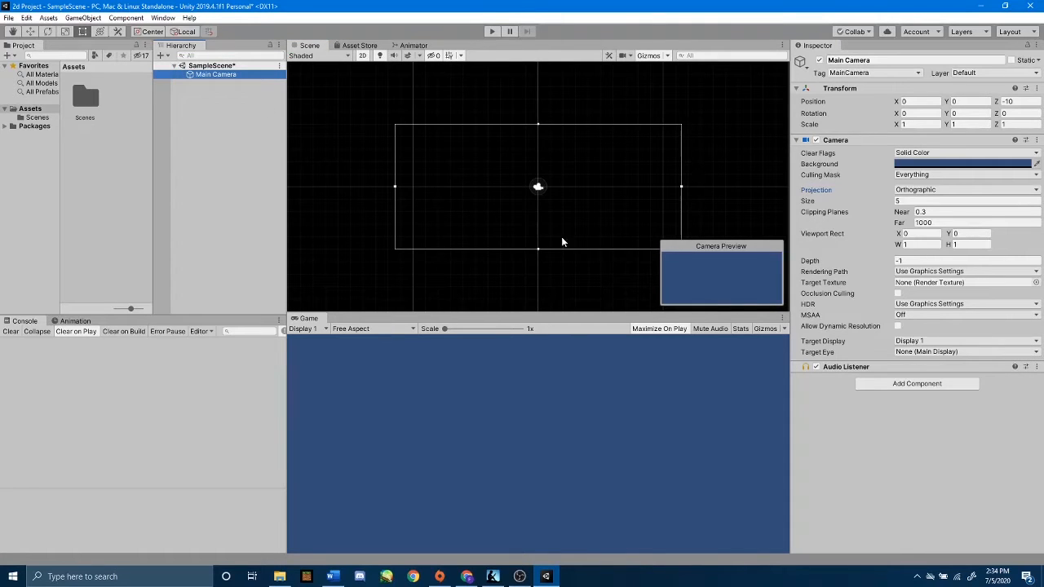
scroll(674, 144, up, 4)
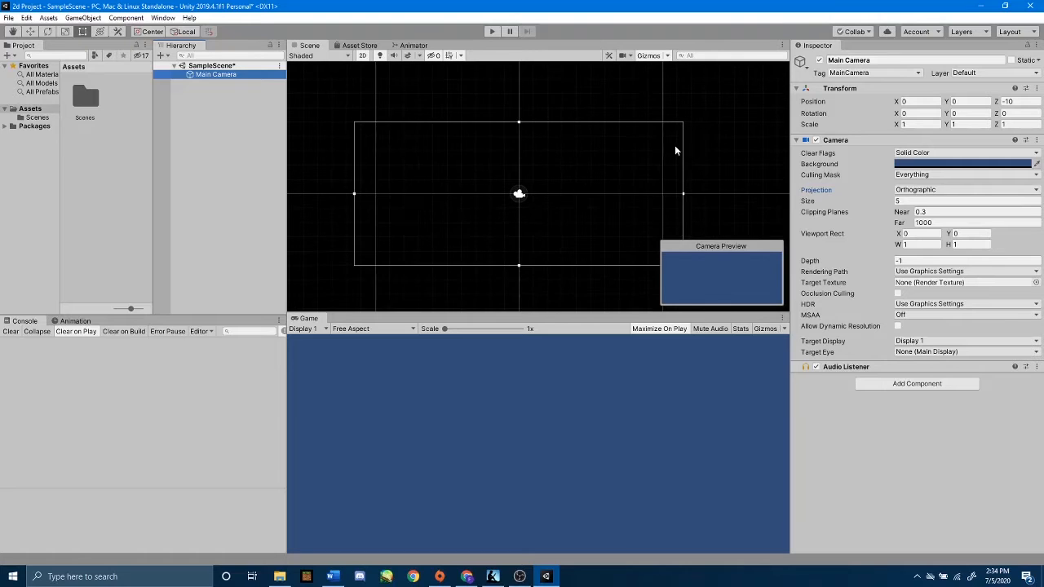
middle_drag(530, 203, 544, 203)
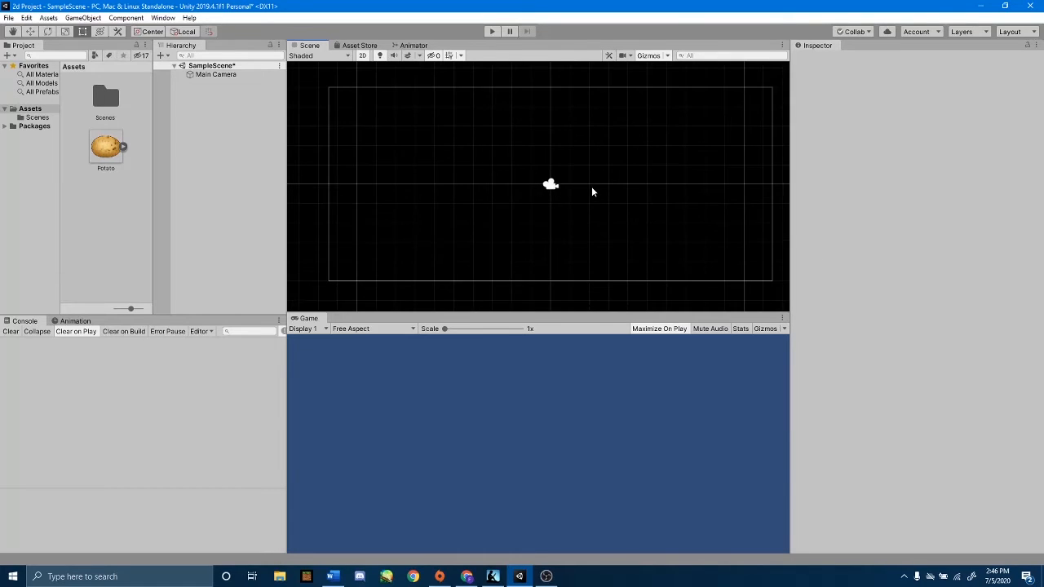
scroll(593, 192, down, 2)
middle_drag(664, 153, 659, 161)
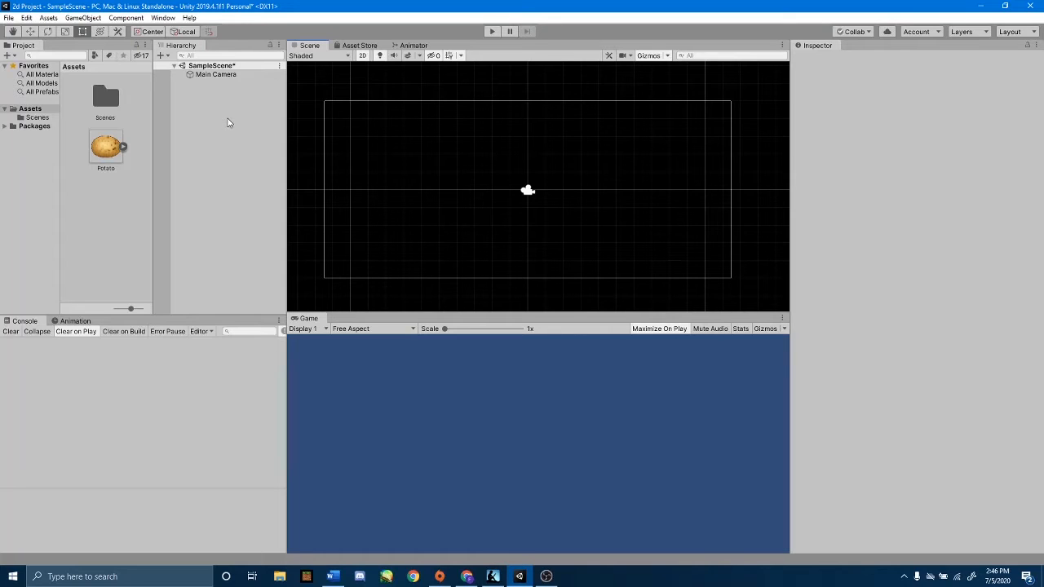
Step: Choose Sprite (2D and UI) as the texture type in the Potato image's import settings
click(106, 162)
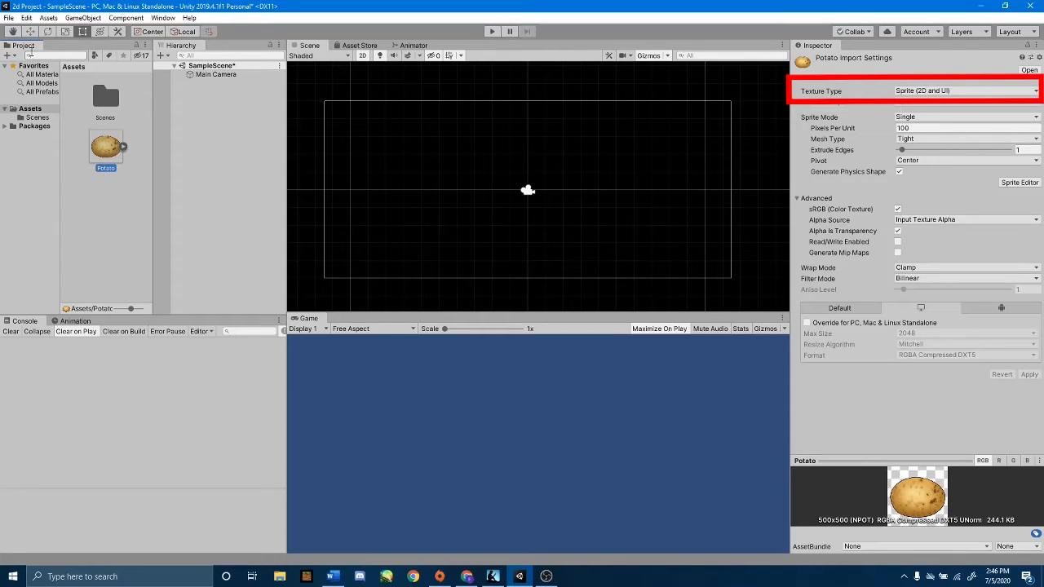
click(950, 92)
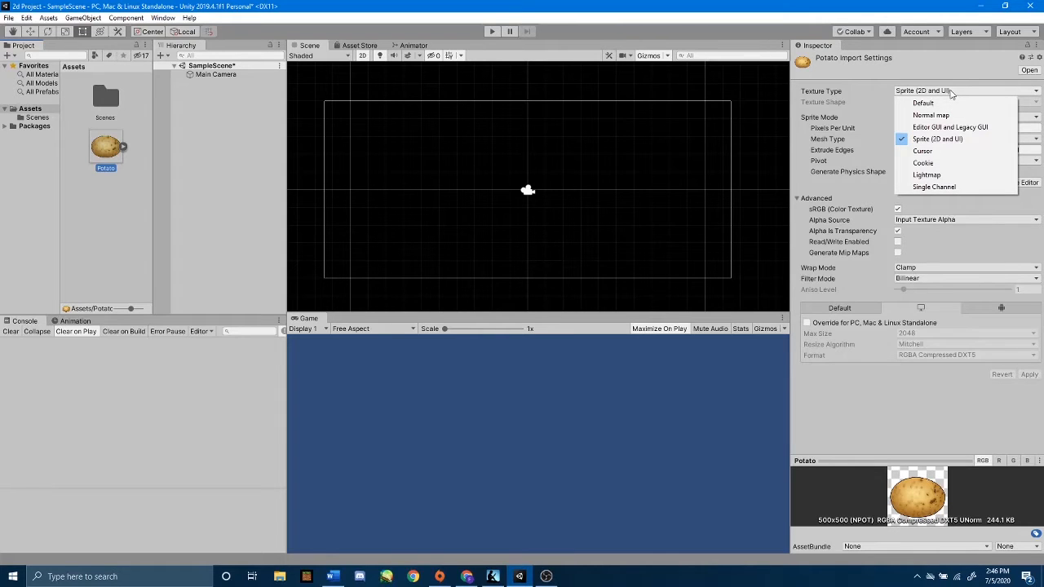
click(972, 143)
click(205, 163)
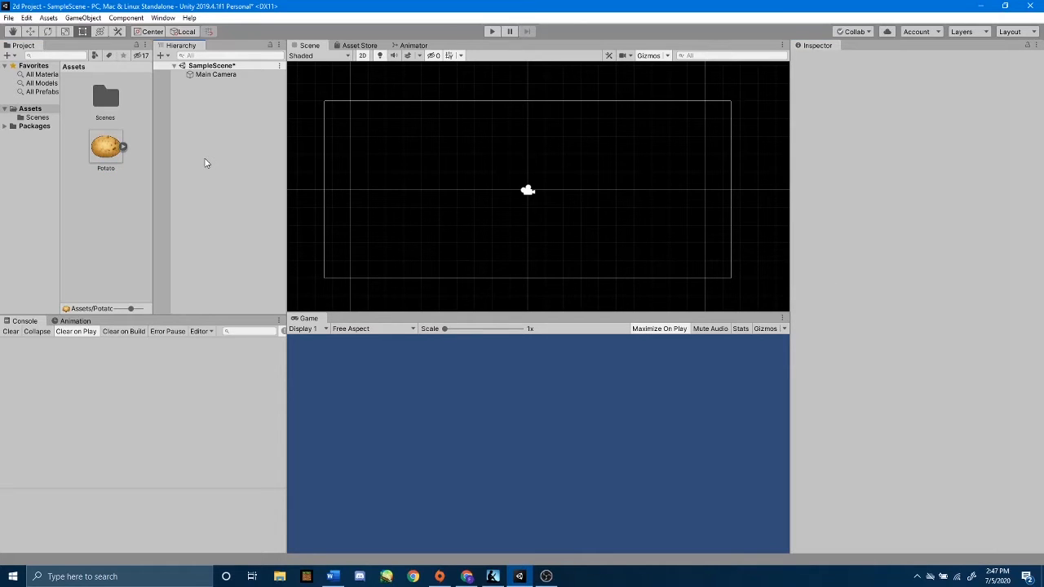
Step: Create a 2D sprite object in the scene and assign the Potato image as its sprite
right_click(219, 119)
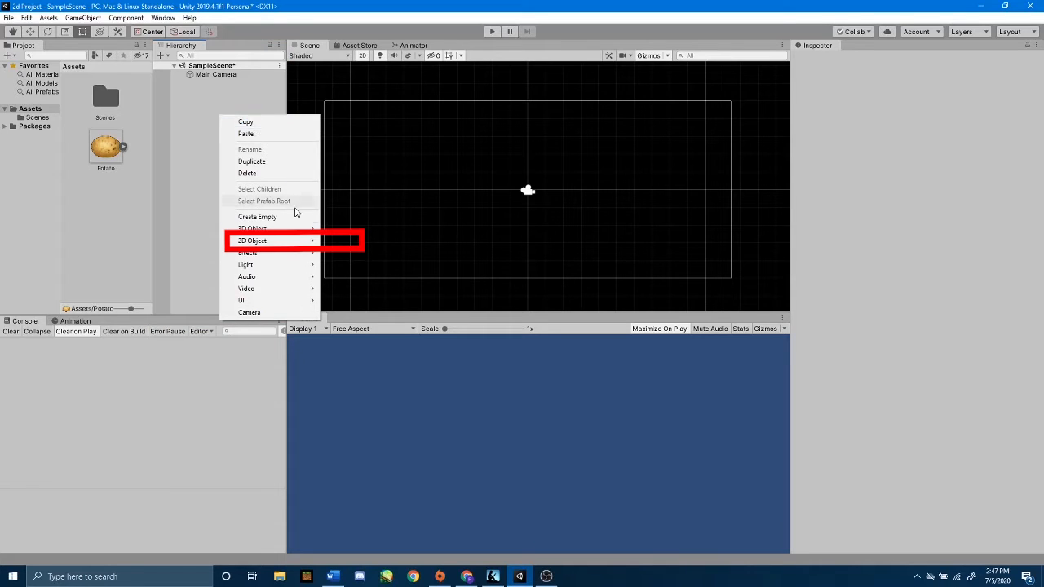
mouse_move(295, 242)
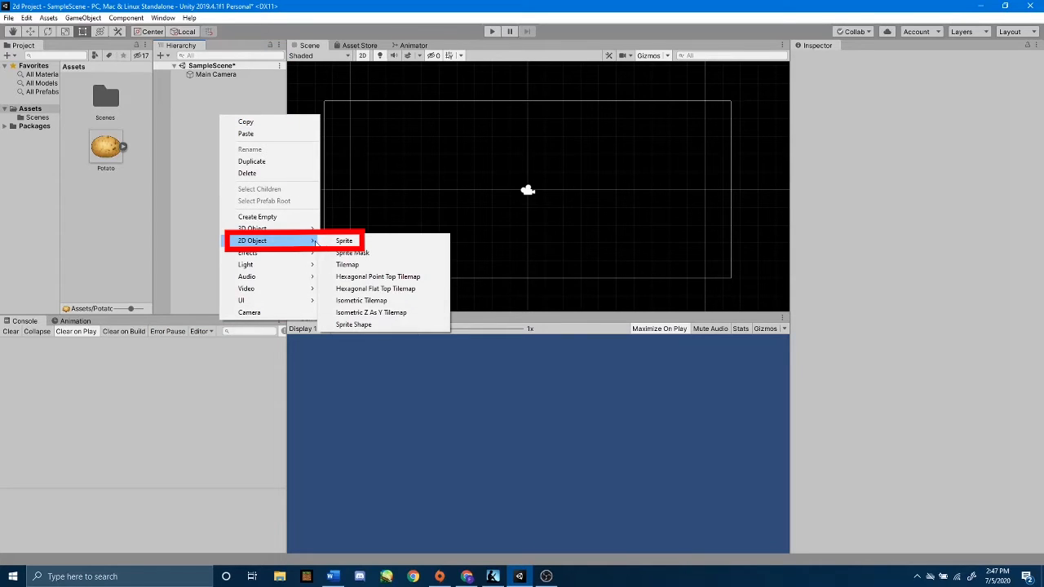
click(344, 242)
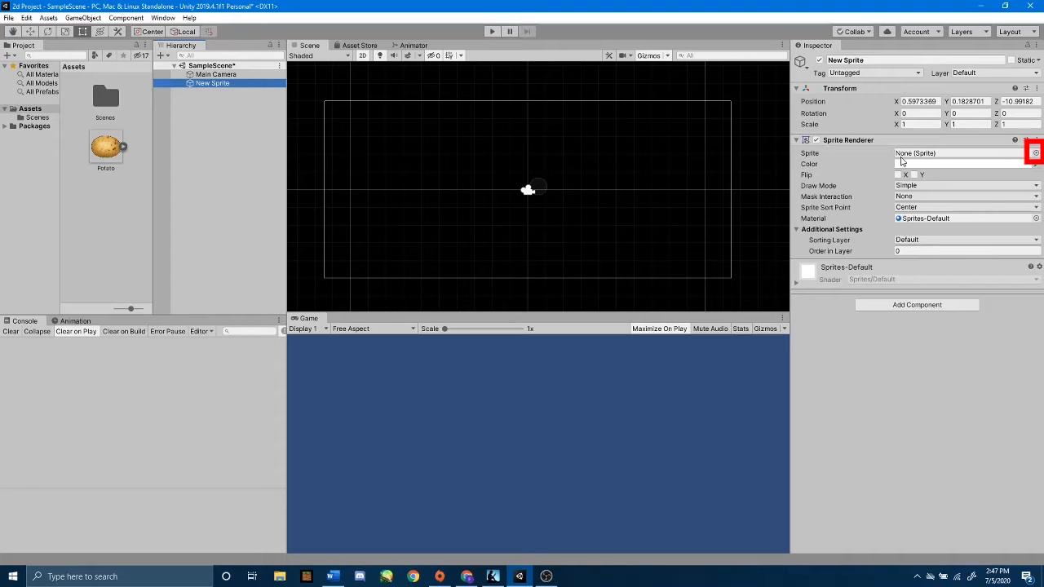
click(1035, 153)
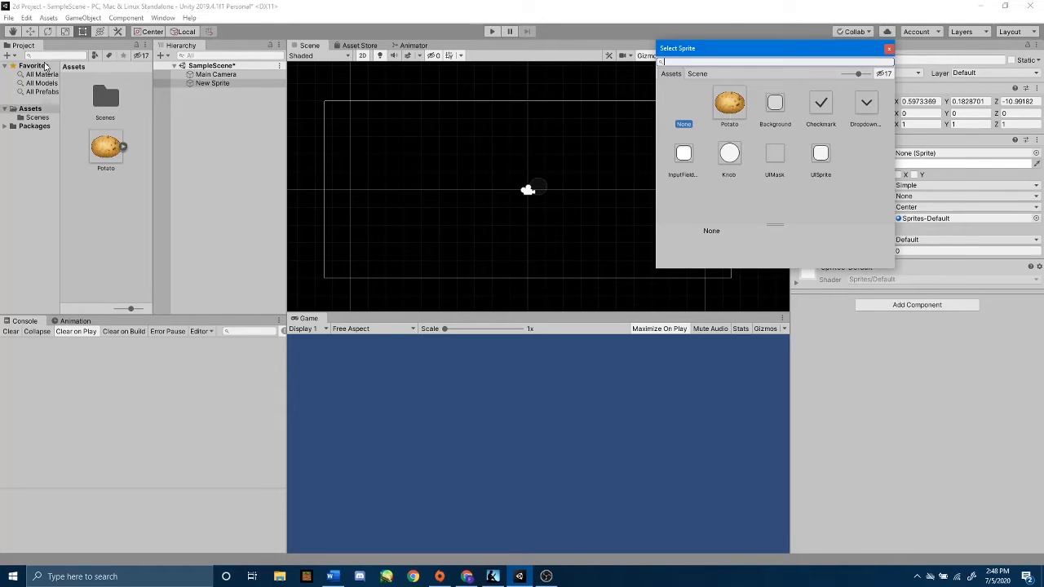
click(727, 113)
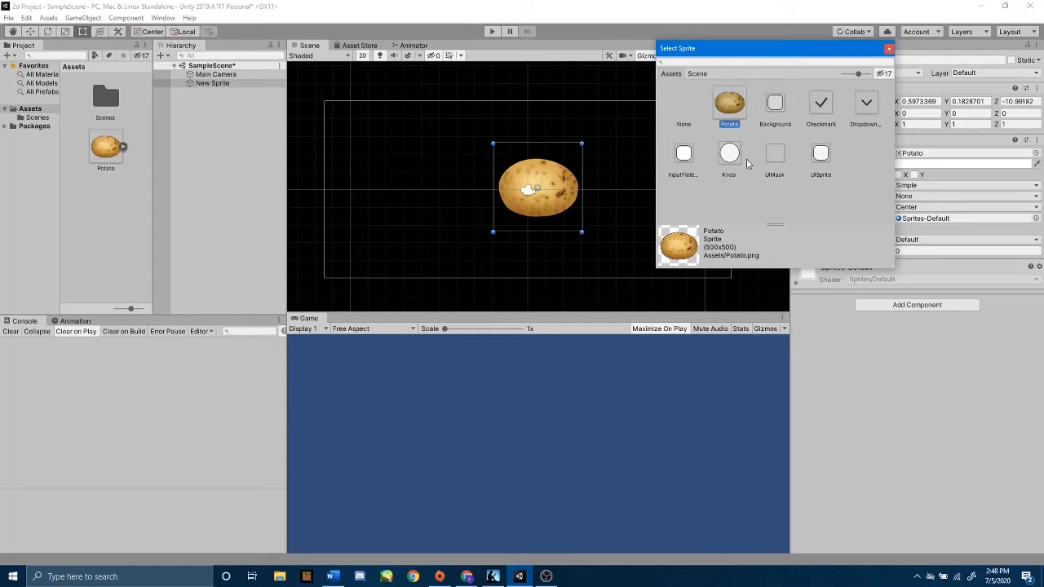
Step: Try the built-in InputFieldBackground, UISprite and Checkmark sprites on the sprite object, and return it to the Potato sprite
click(685, 154)
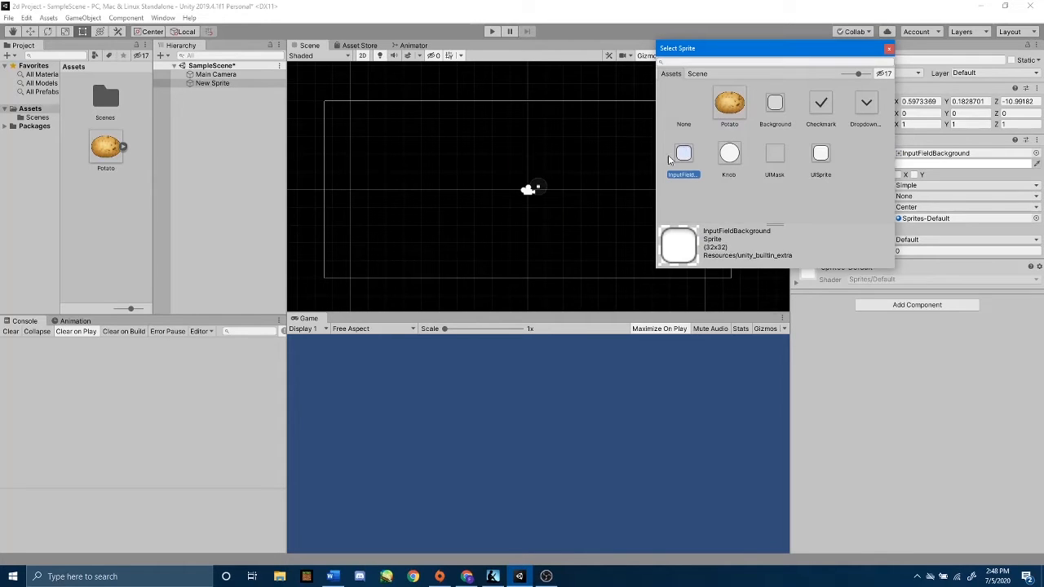
click(819, 156)
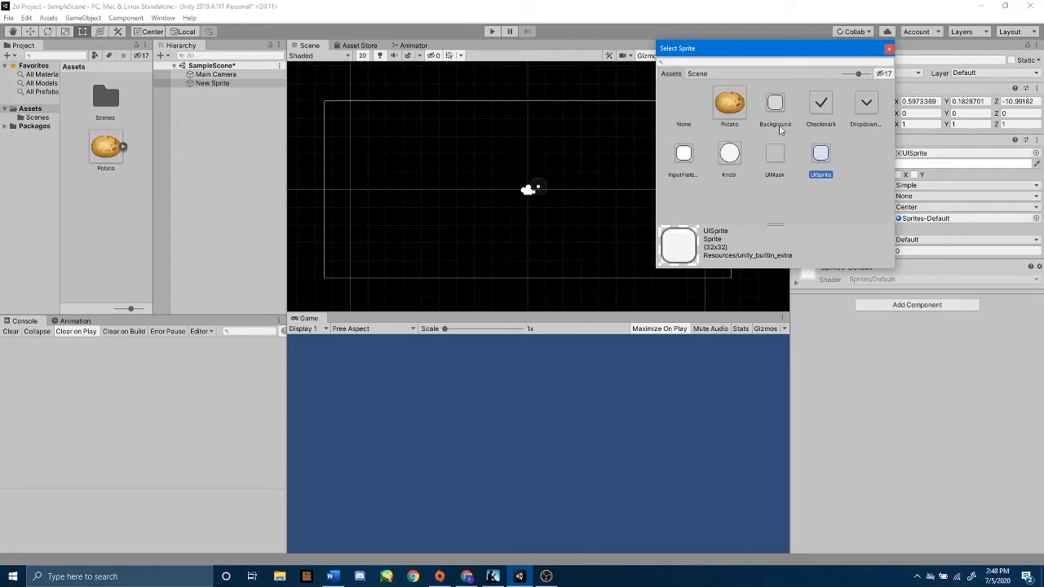
click(824, 107)
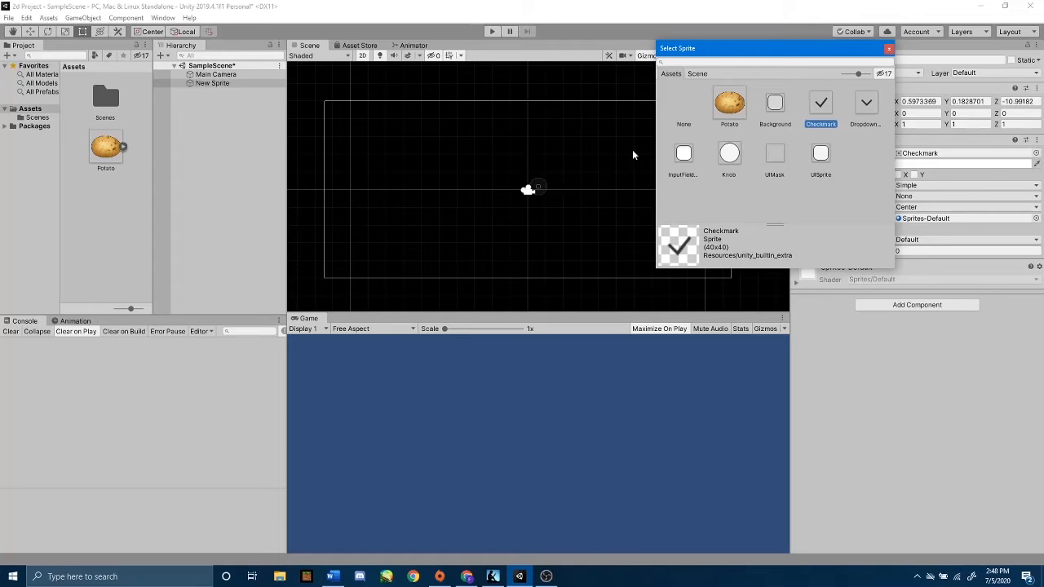
click(728, 103)
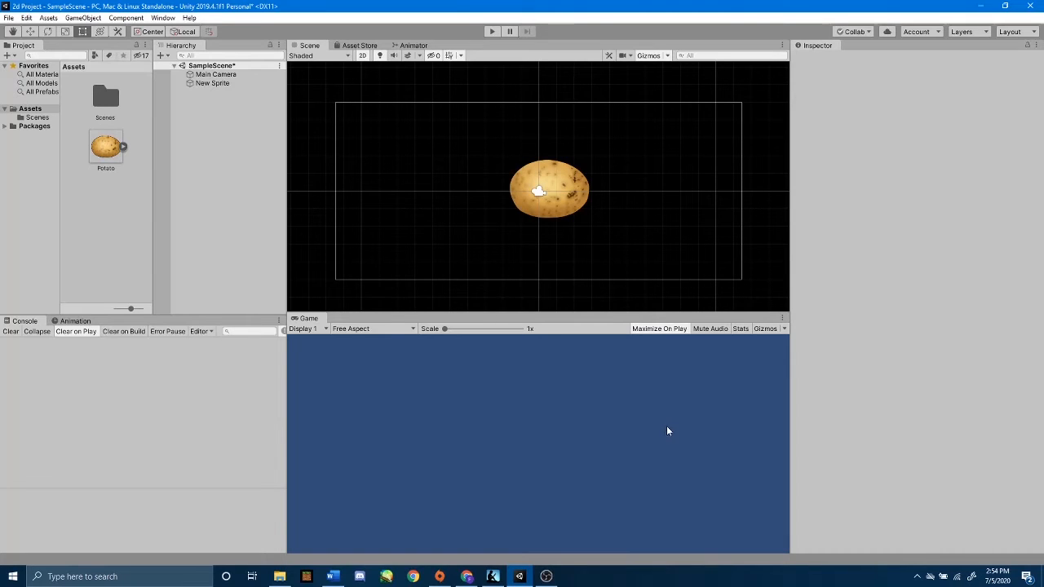
Step: Rename the new sprite object as Potato
click(209, 85)
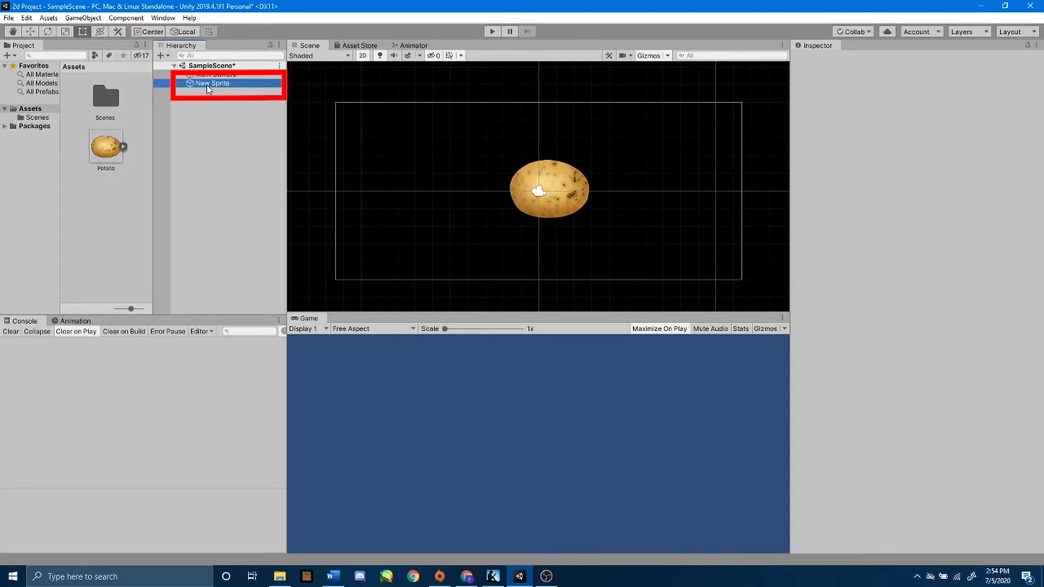
click(899, 61)
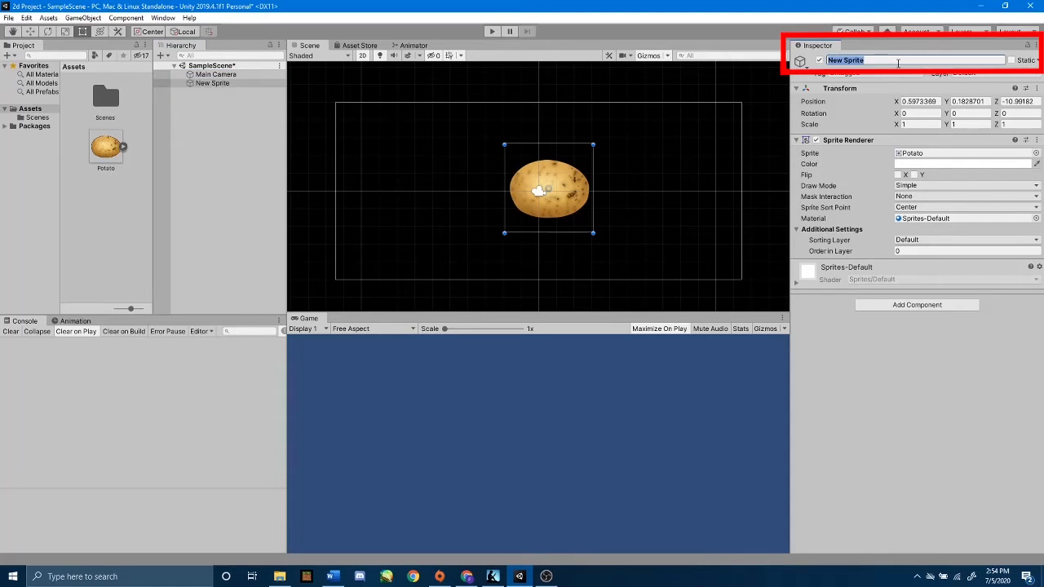
text(Potato)
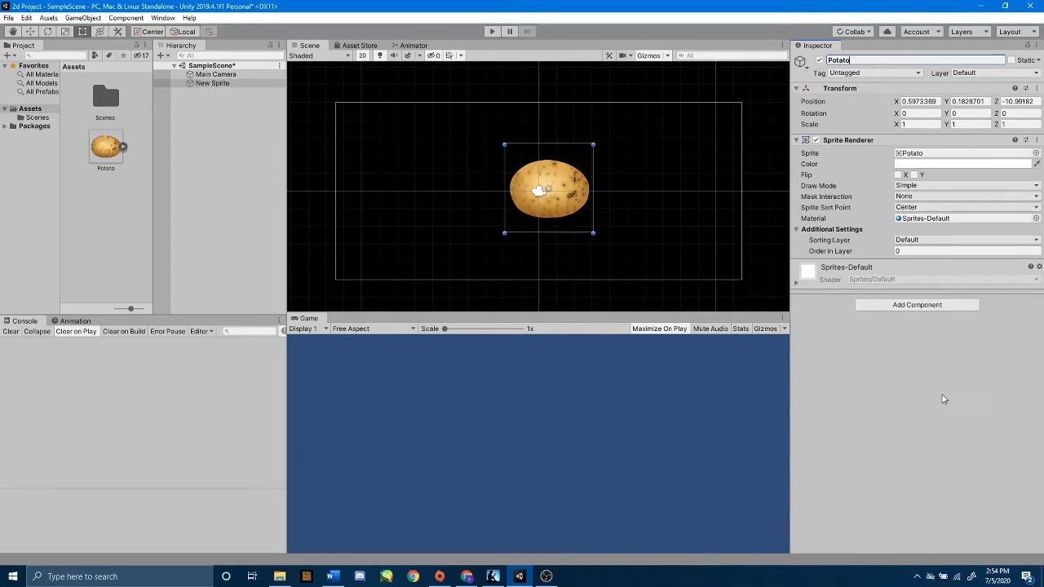
key(Return)
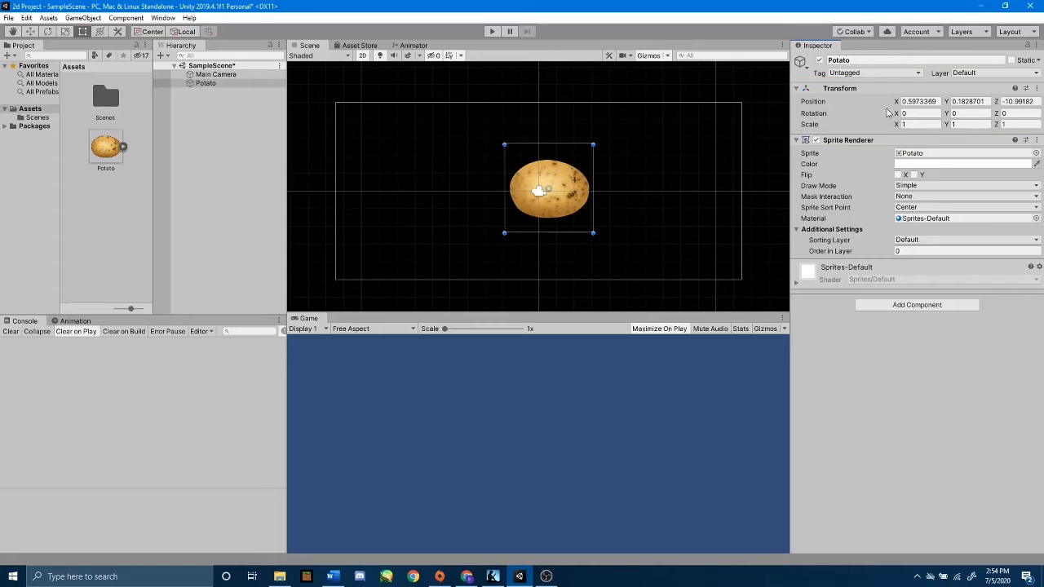
Step: Turn off 2D mode and examine from several angles where the Potato sits relative to the Main Camera's view volume
click(362, 55)
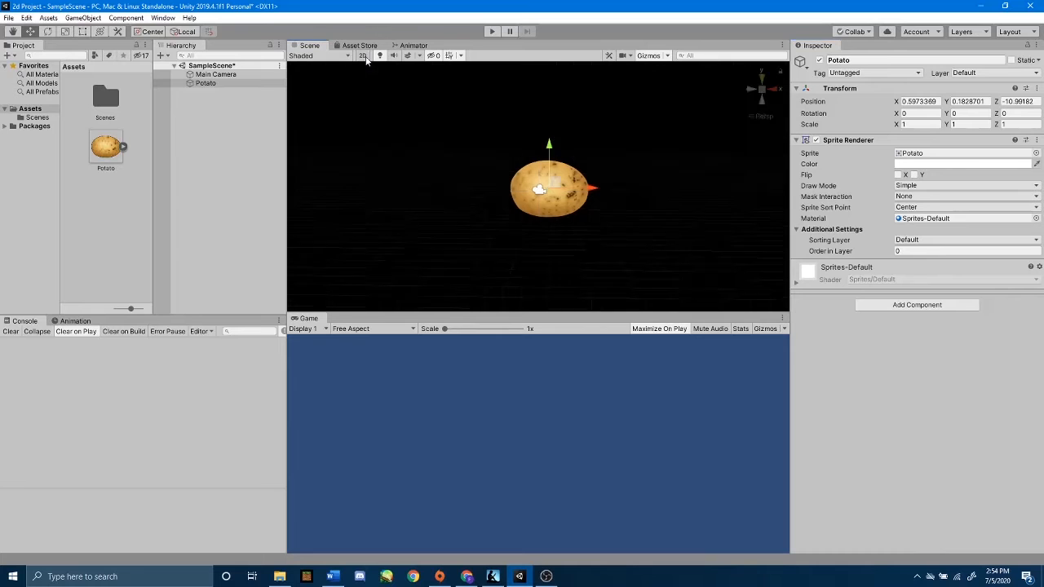
alt+drag(704, 150, 693, 188)
alt+drag(522, 175, 291, 163)
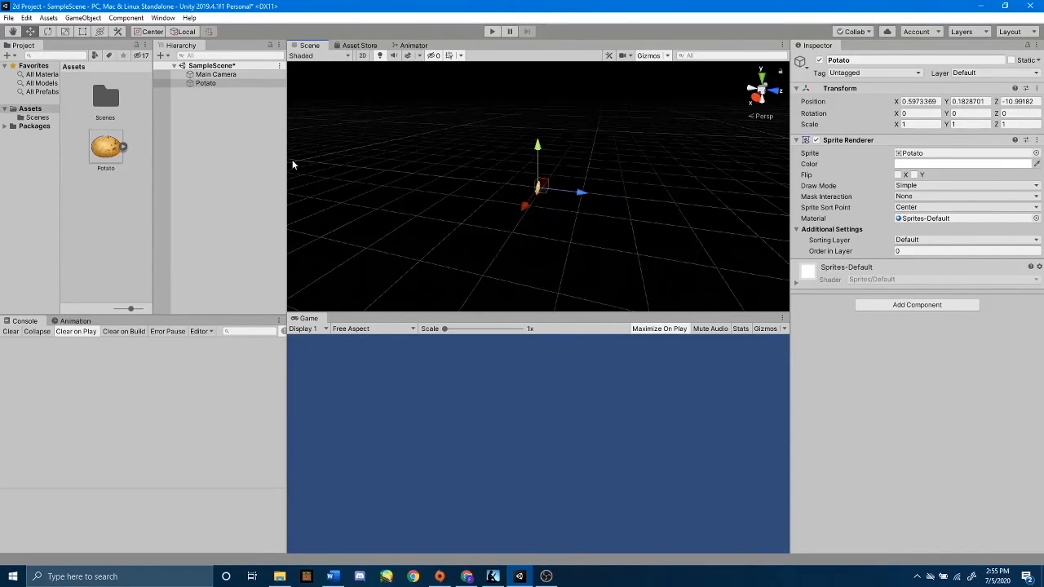
click(210, 75)
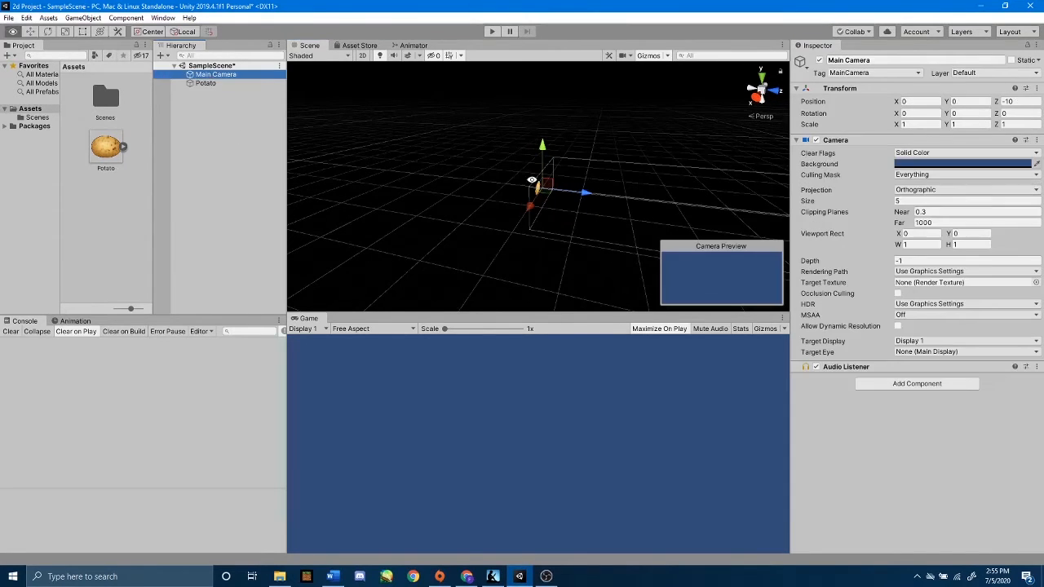
alt+drag(487, 269, 709, 225)
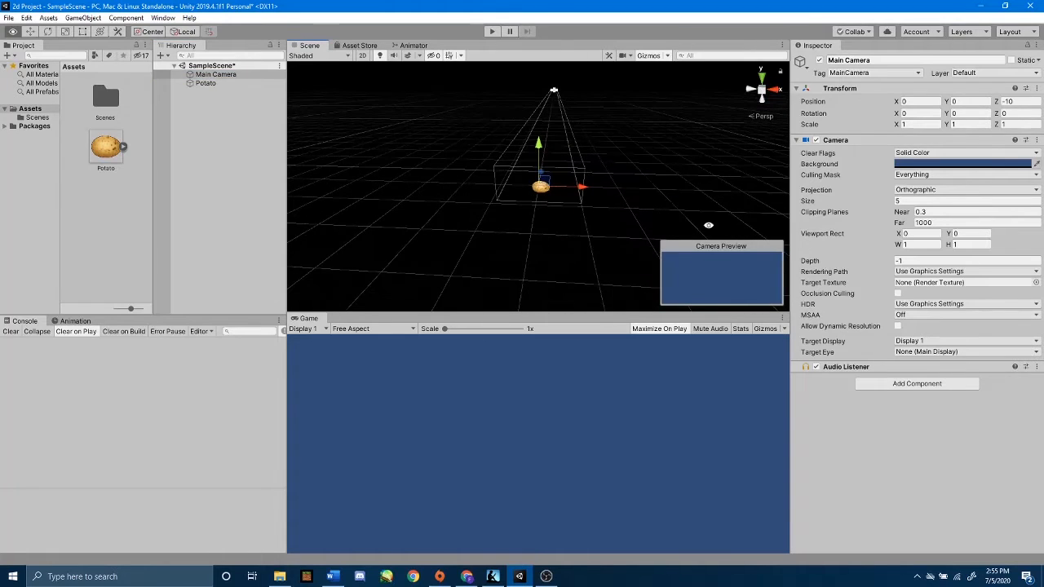
alt+drag(451, 170, 713, 177)
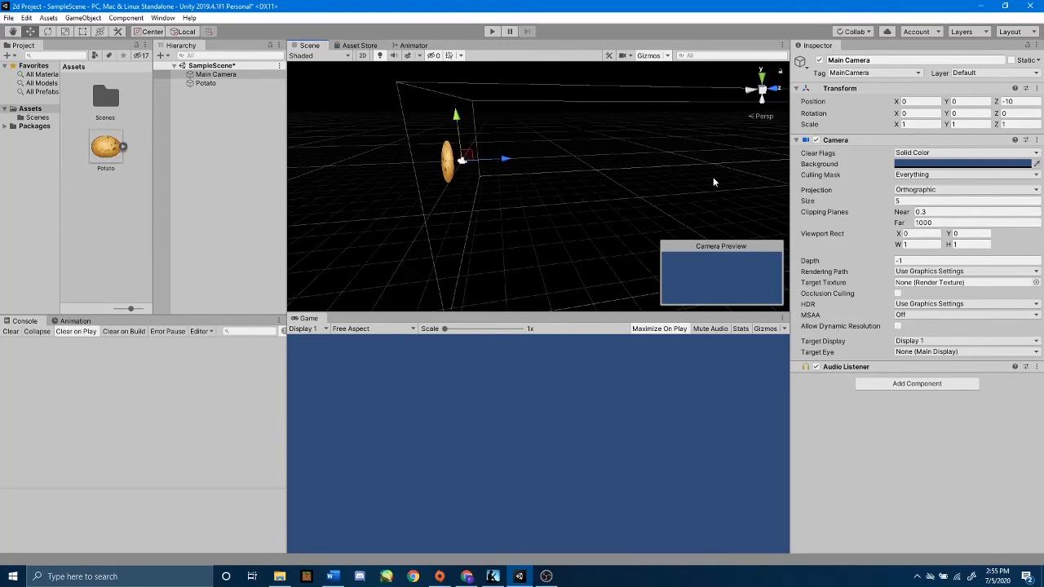
Step: Set the Potato object's Z position to 0
click(243, 83)
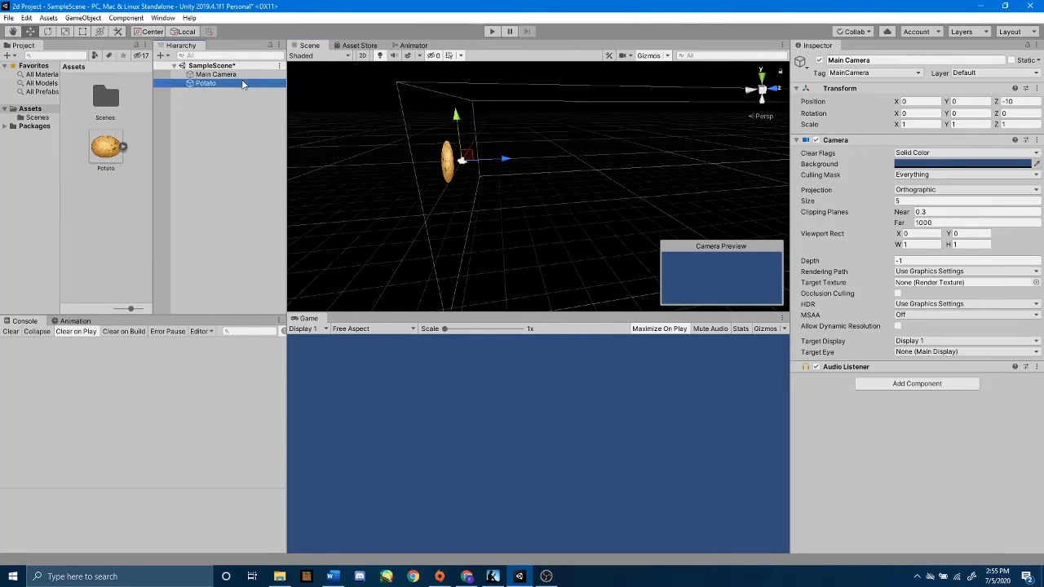
click(1017, 101)
text(0)
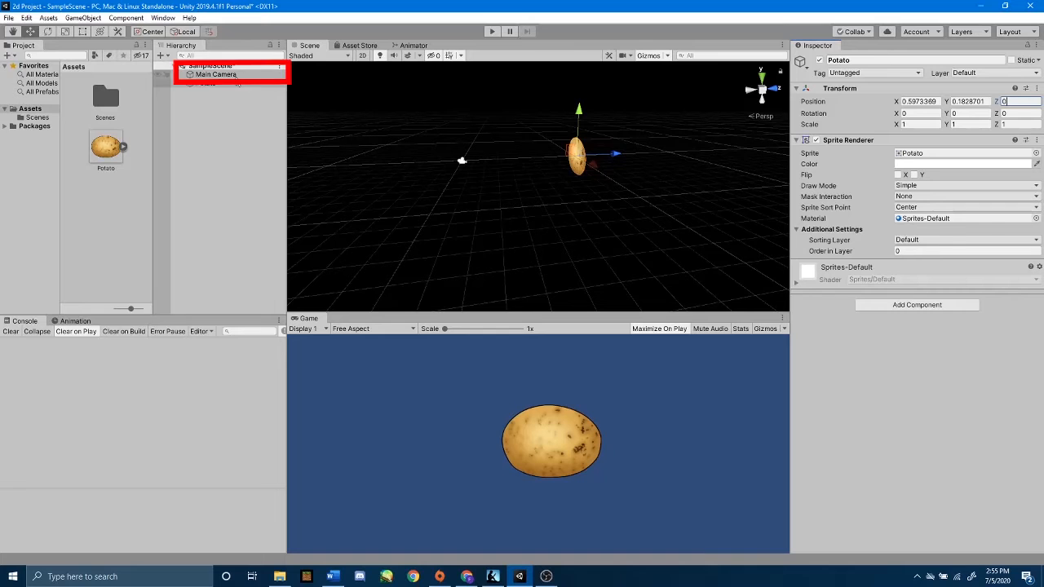
Step: Move the Potato along the X axis to about -0.16 and try raising it to about 0.74 on Y within the camera's view
click(234, 76)
alt+drag(468, 98, 542, 119)
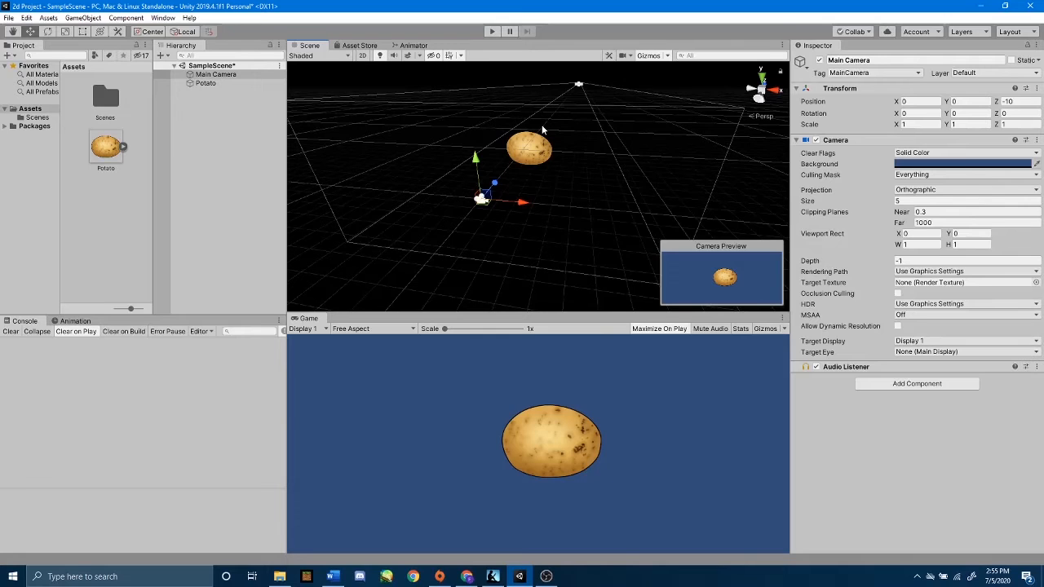
click(540, 137)
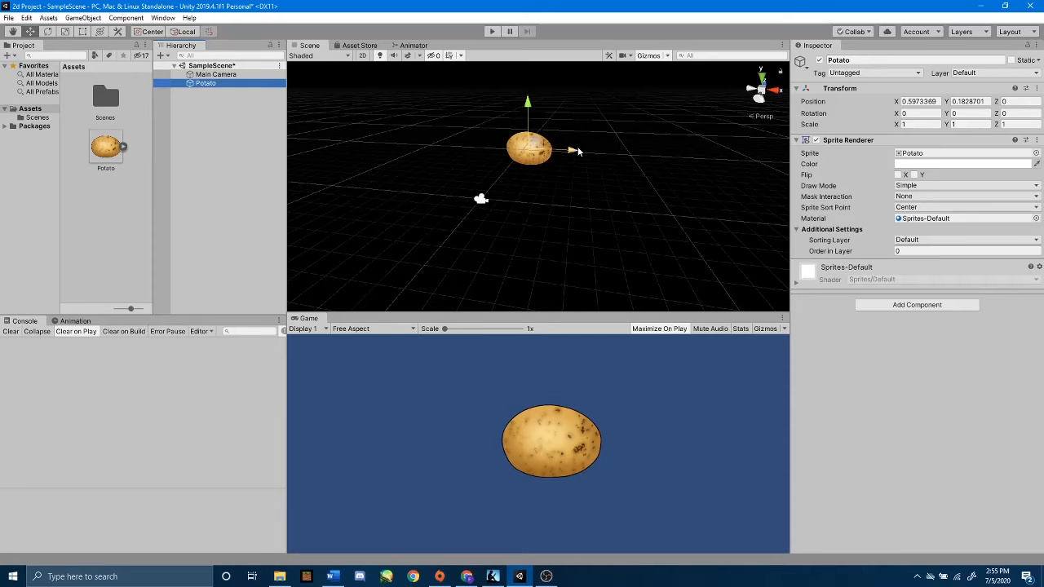
alt+drag(631, 152, 581, 128)
drag(528, 108, 558, 98)
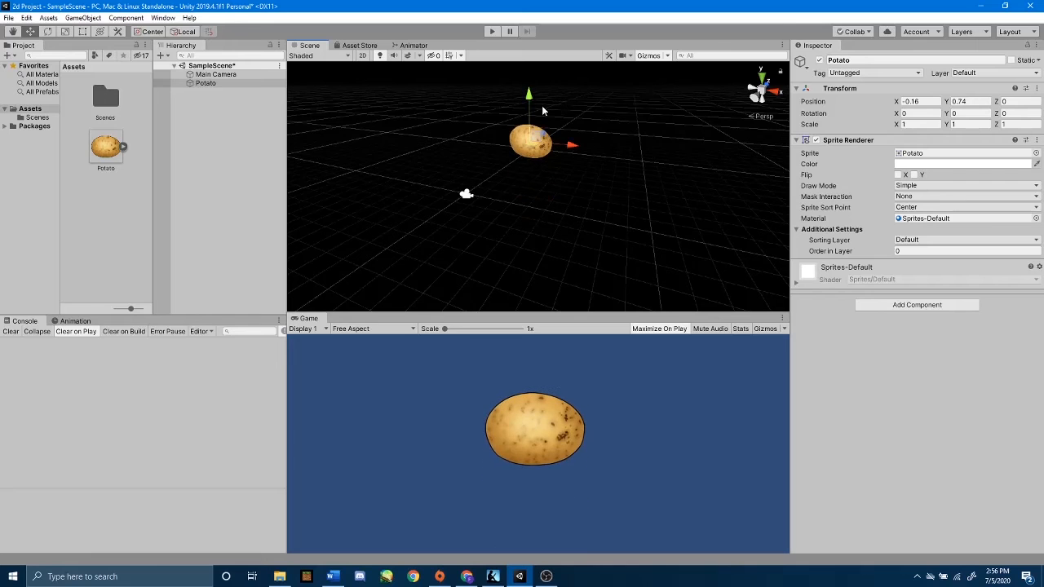
Step: Inspect the Main Camera's view volume around the Potato, and return the Scene view to 2D mode with the Rect tool active
click(227, 75)
alt+drag(615, 135, 687, 106)
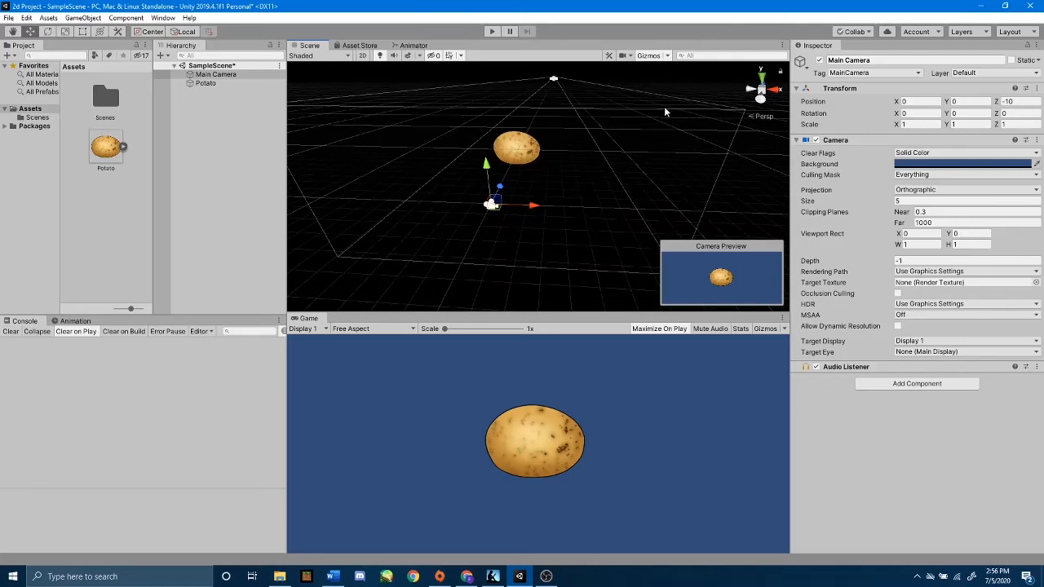
scroll(582, 177, down, 3)
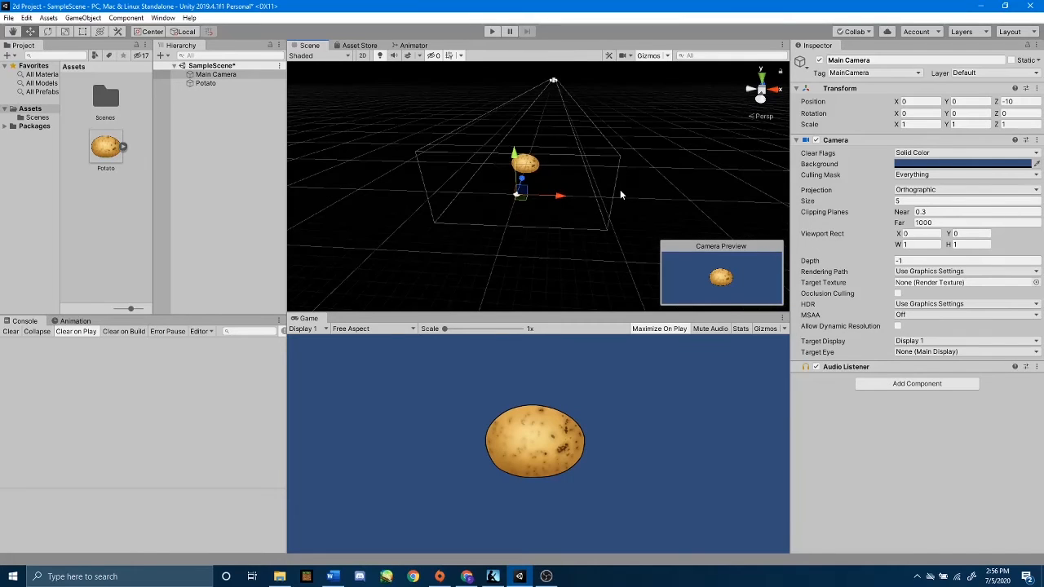
click(361, 57)
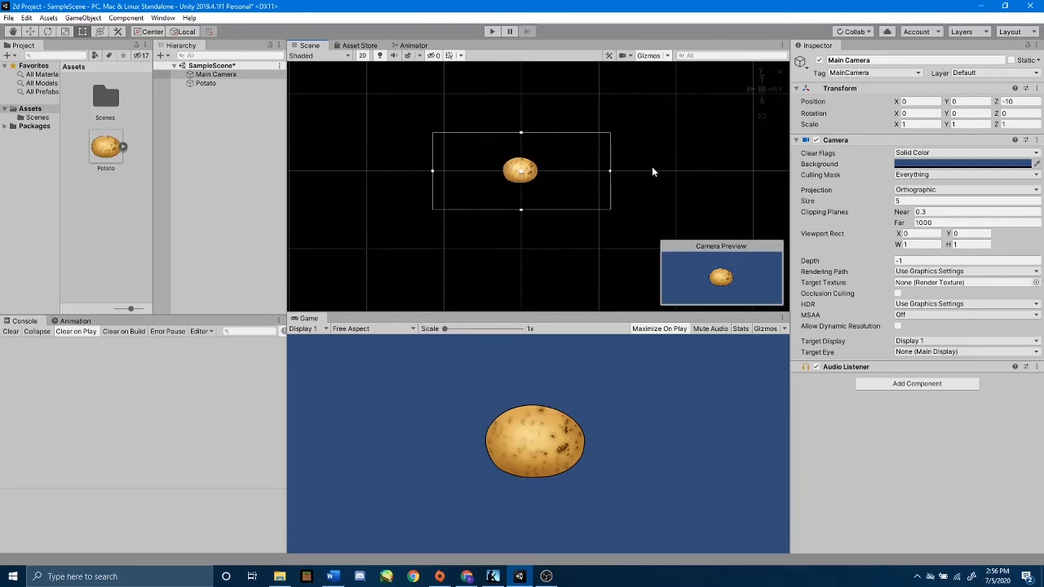
scroll(650, 171, up, 10)
middle_drag(433, 148, 572, 170)
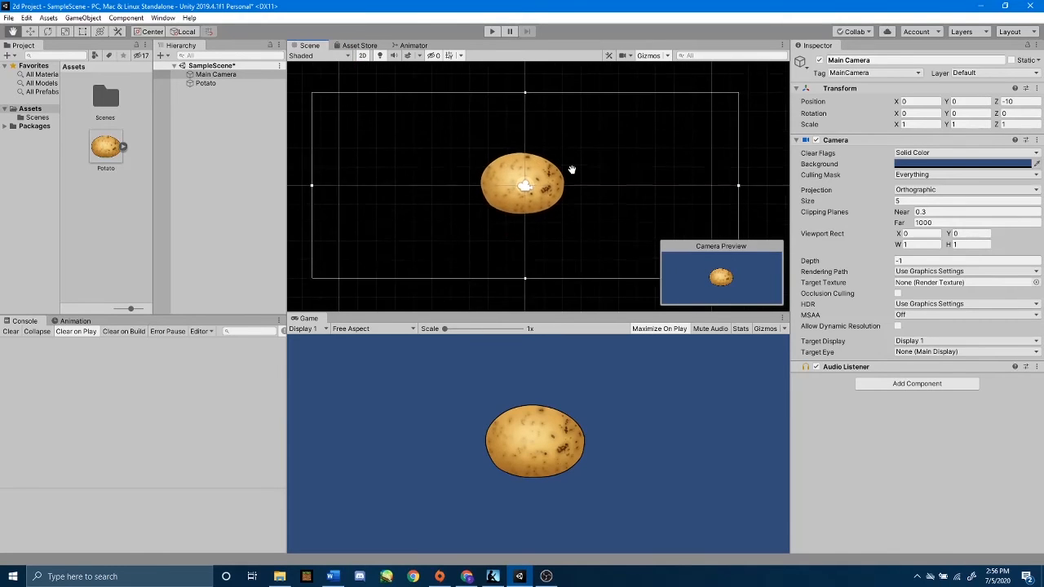
scroll(572, 170, down, 3)
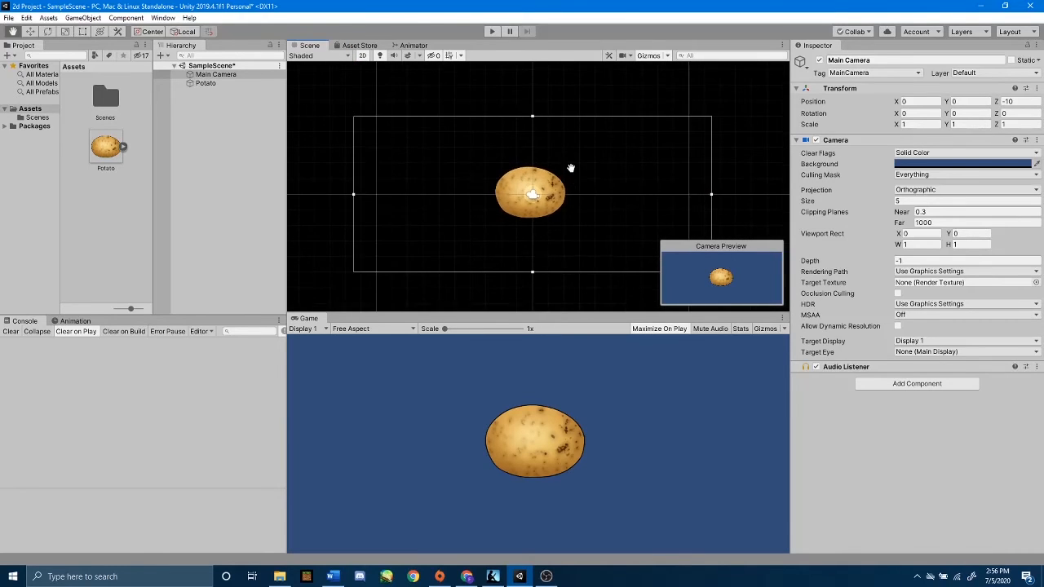
scroll(571, 169, down, 1)
key(t)
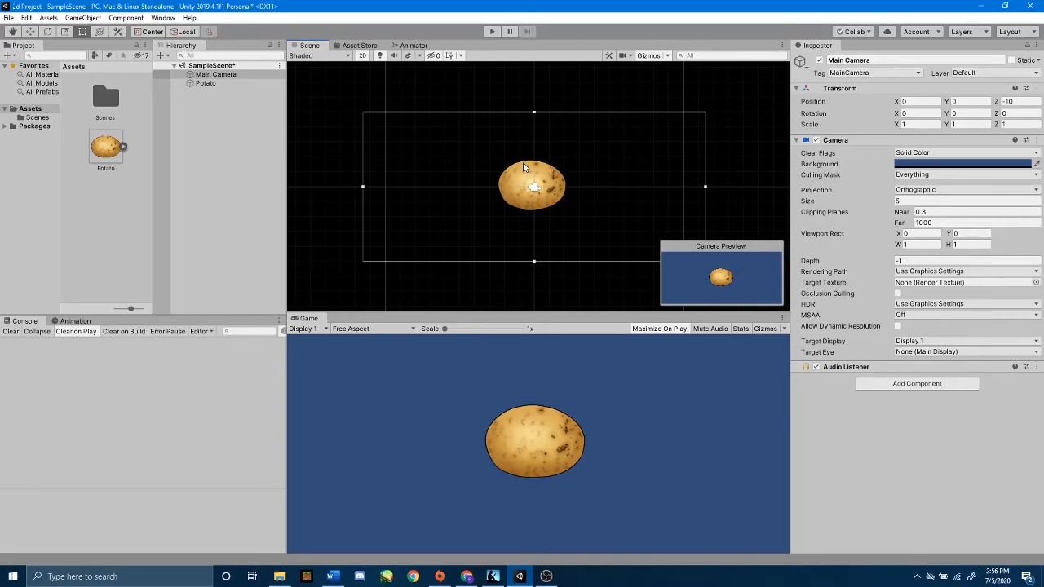
Step: Enlarge the Potato with the Rect tool to a scale of about 2.05 on X and 1.87 on Y
click(244, 84)
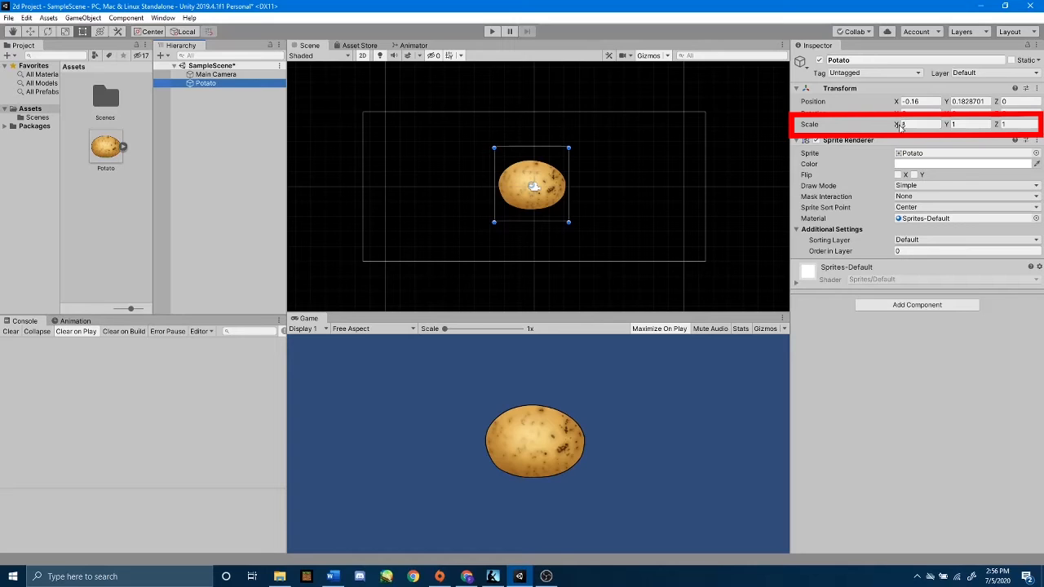
drag(568, 148, 580, 106)
drag(552, 153, 559, 195)
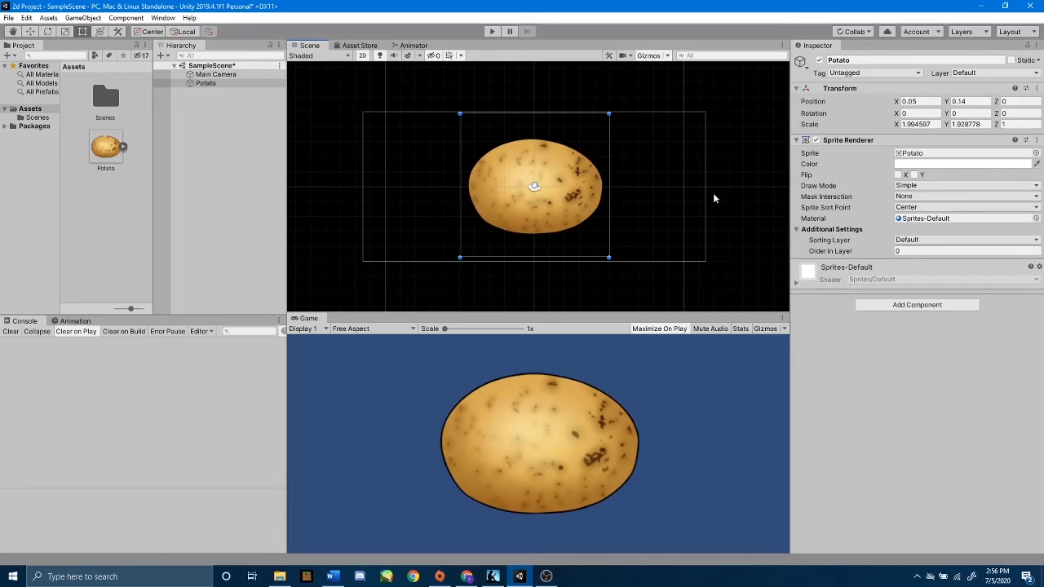
drag(608, 192, 613, 155)
mouse_move(580, 114)
mouse_down()
mouse_move(580, 70)
mouse_move(580, 117)
mouse_up()
click(907, 124)
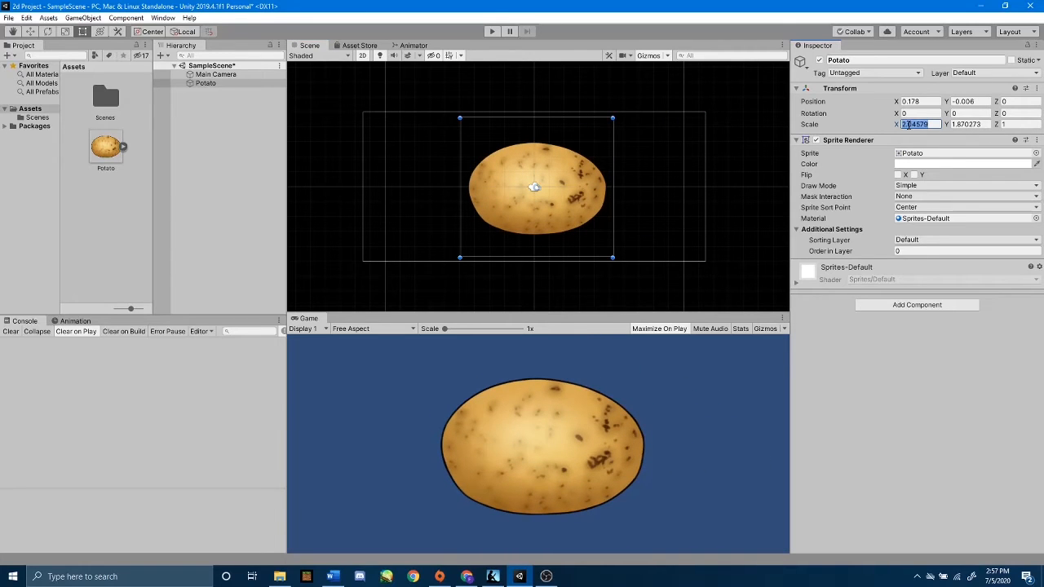
Step: Delete the Potato object from the scene and recreate it by placing the Potato image asset directly into the scene hierarchy
right_click(213, 86)
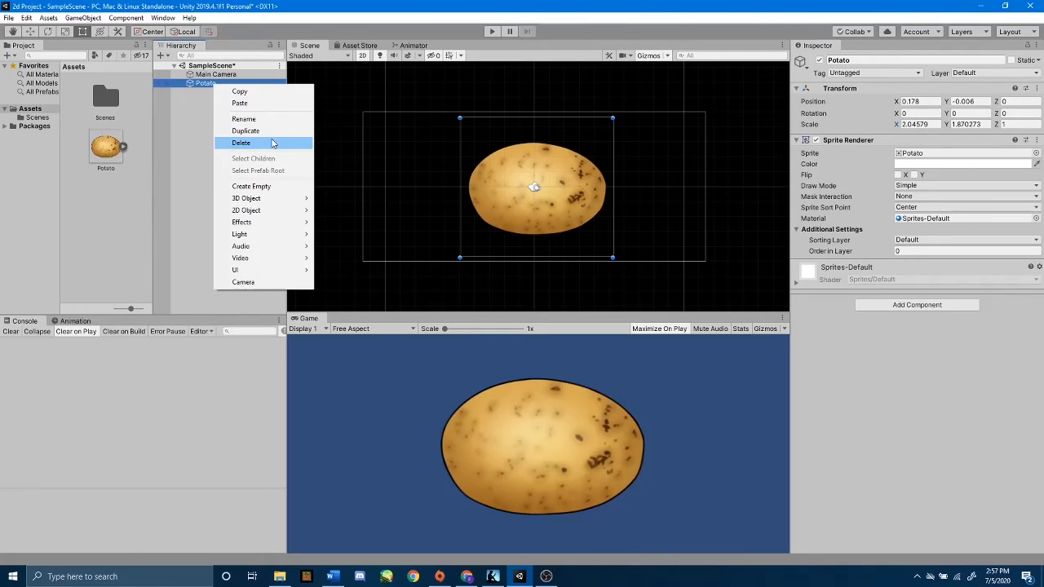
click(242, 142)
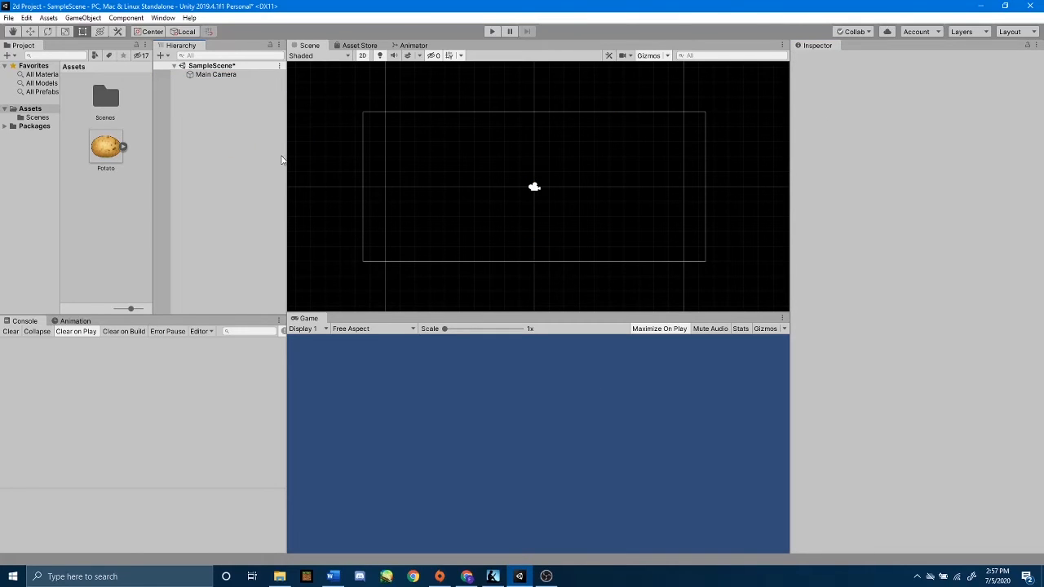
click(104, 153)
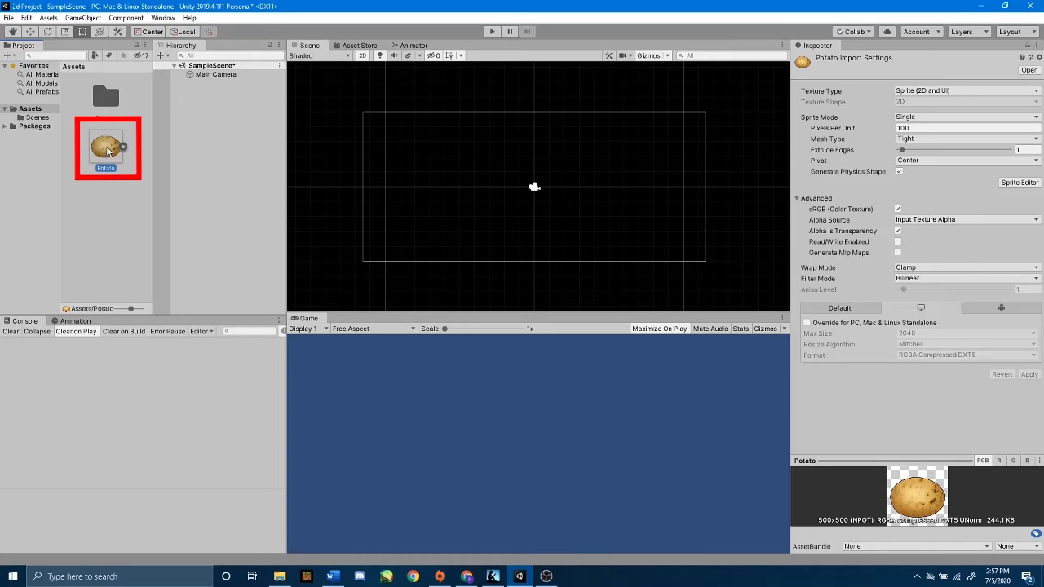
drag(104, 152, 225, 121)
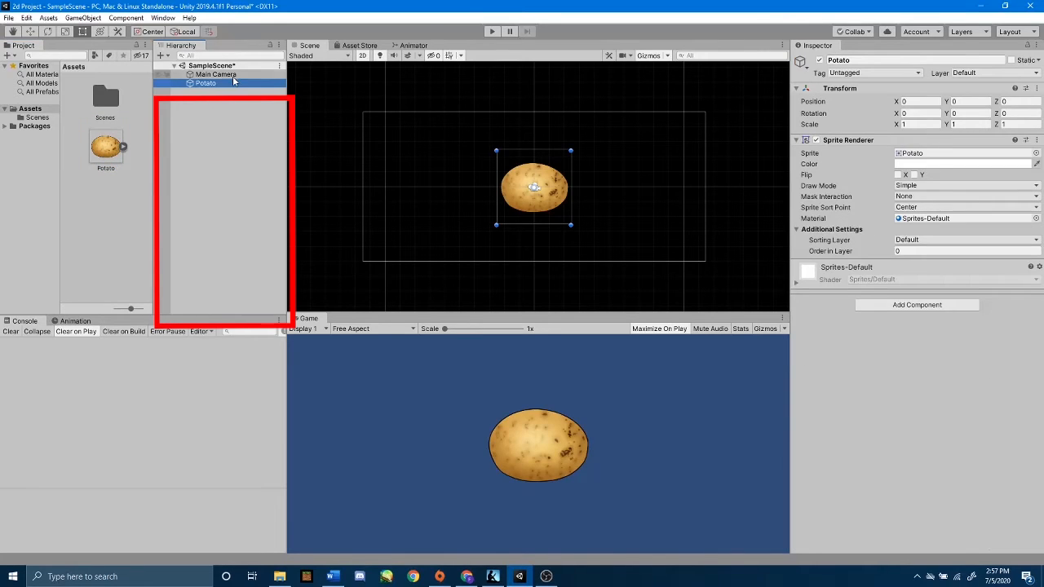
click(244, 86)
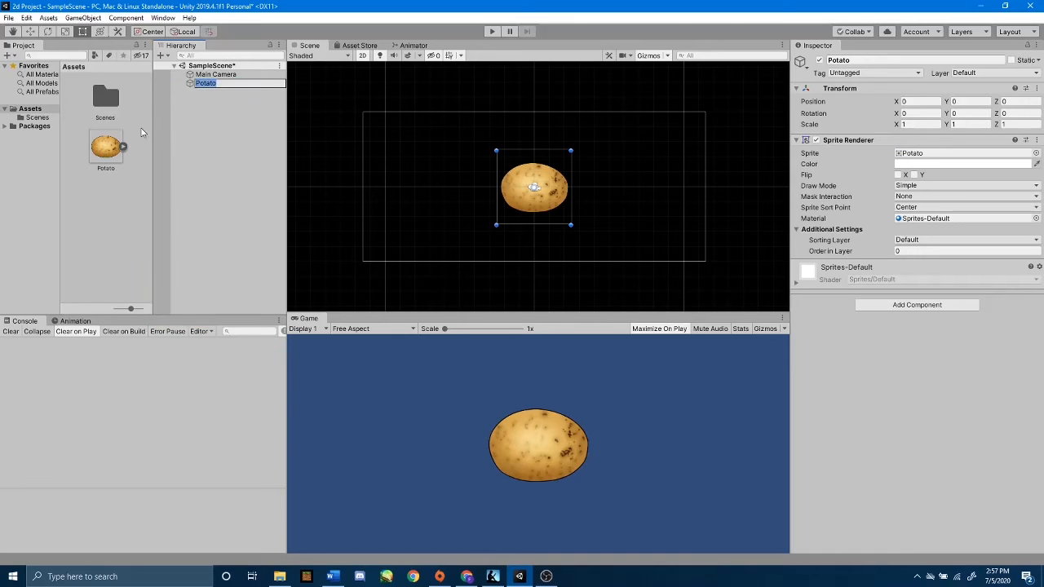
click(219, 119)
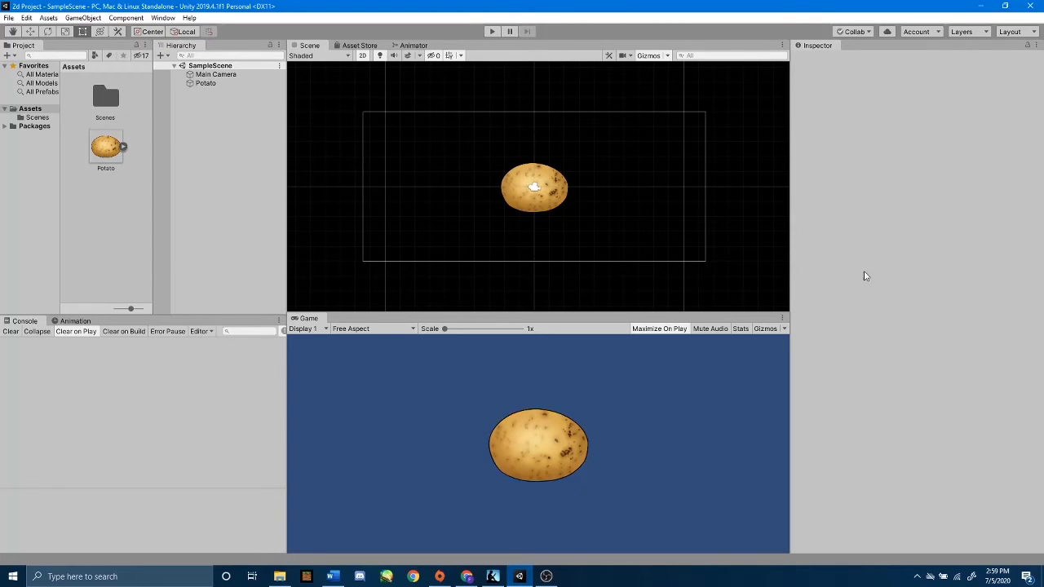
Step: Add a 3D Cube to the scene and move it beside the Potato to about X -5.11
right_click(207, 117)
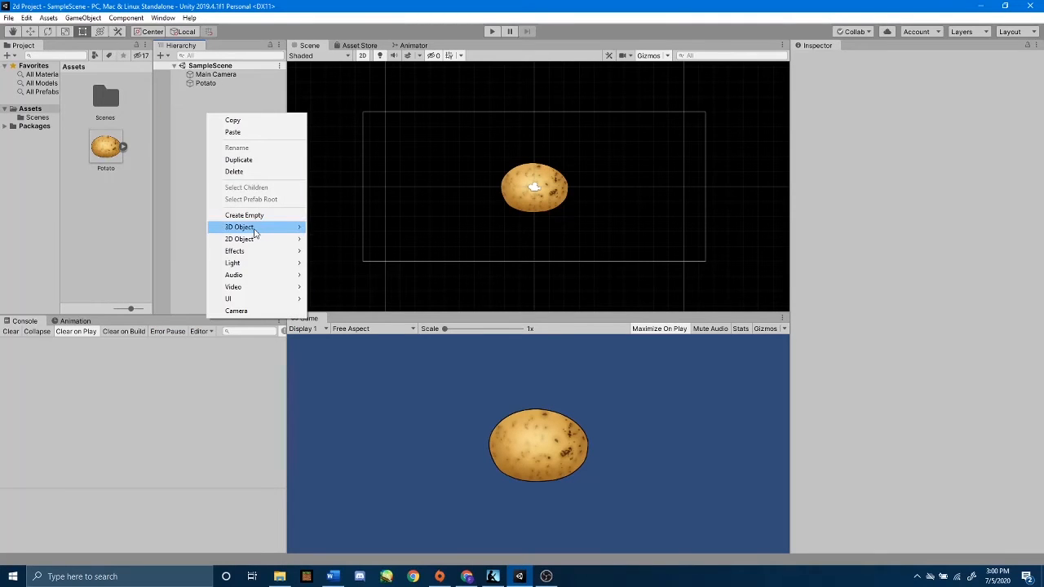
mouse_move(258, 228)
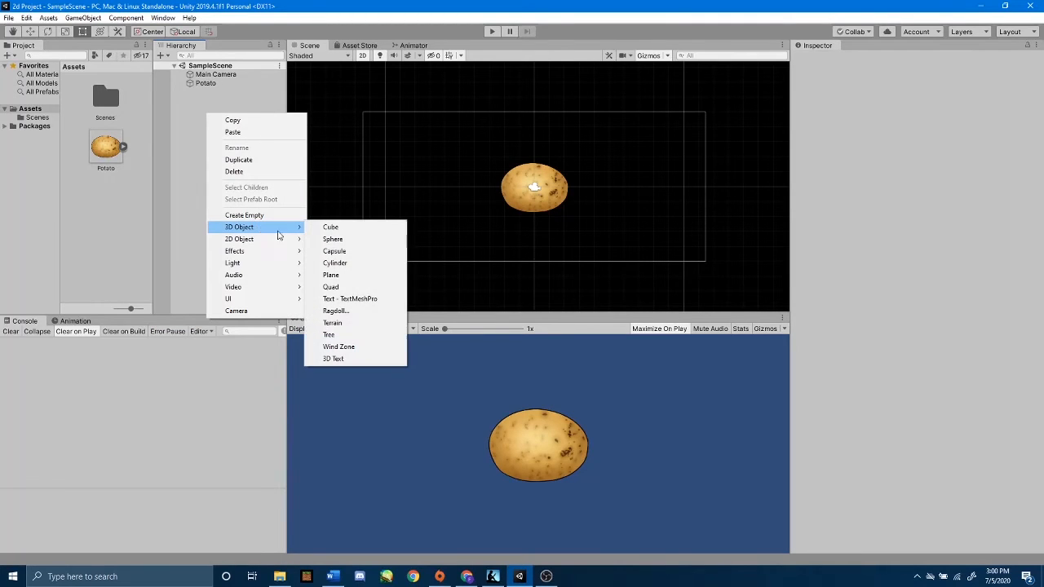
click(338, 231)
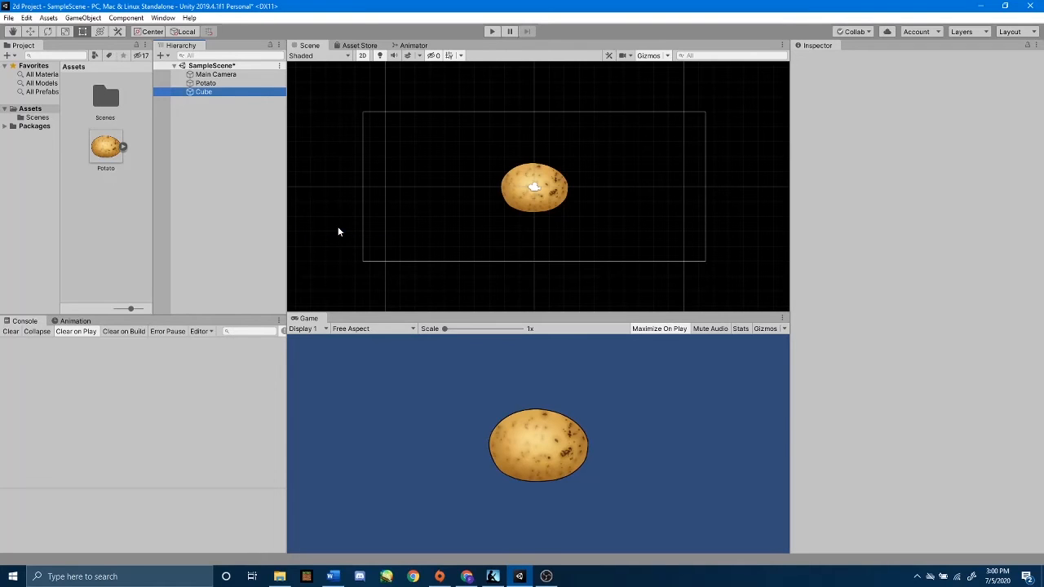
click(29, 31)
drag(582, 186, 504, 186)
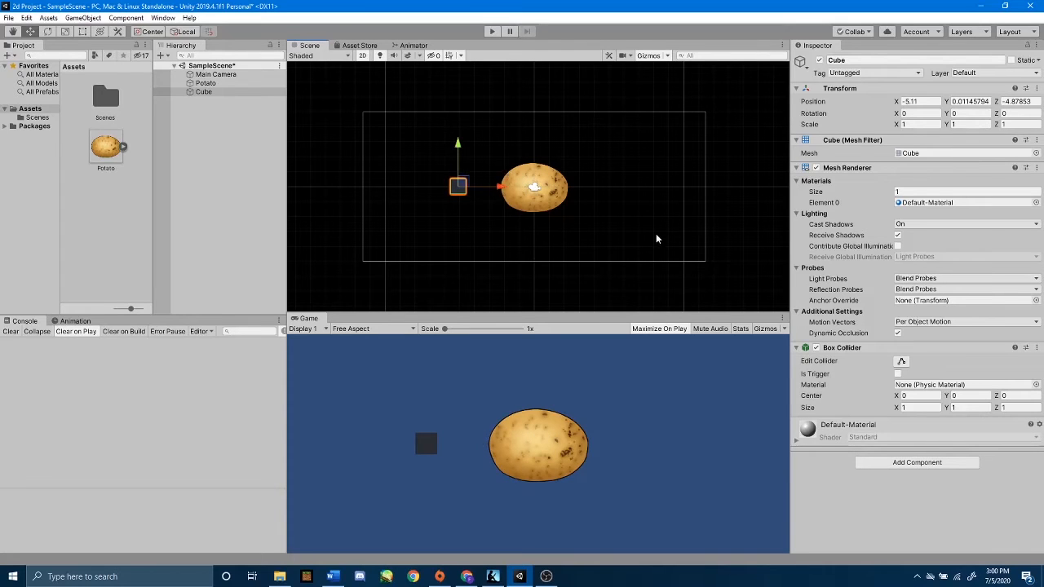
middle_drag(535, 130, 535, 143)
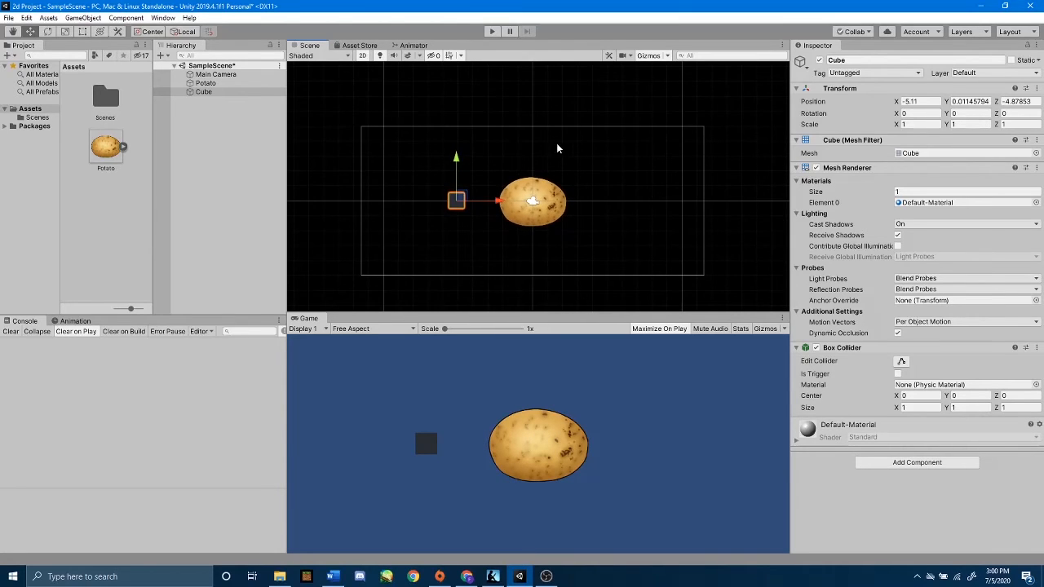
drag(655, 140, 619, 191)
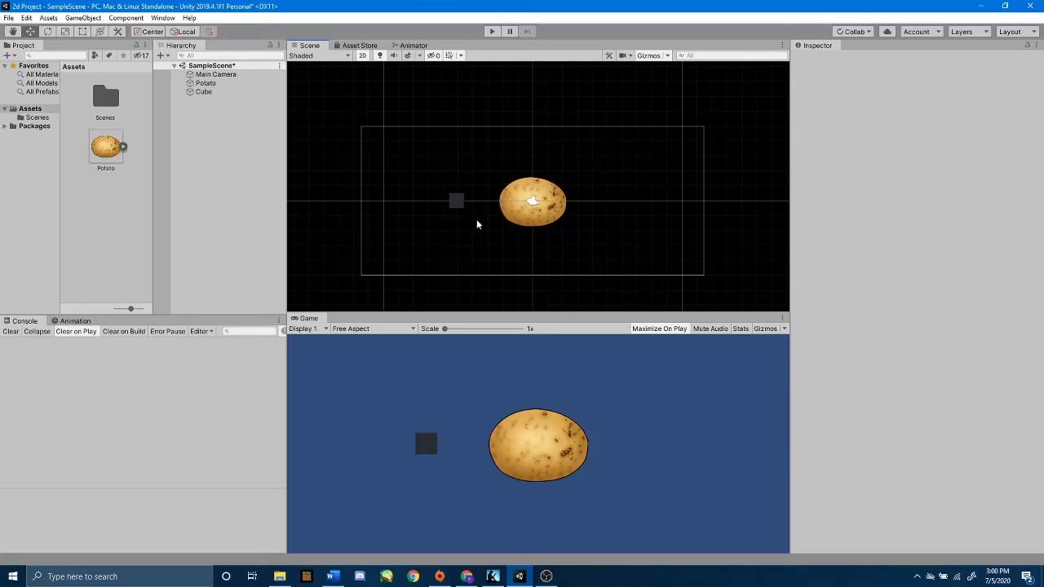
click(457, 201)
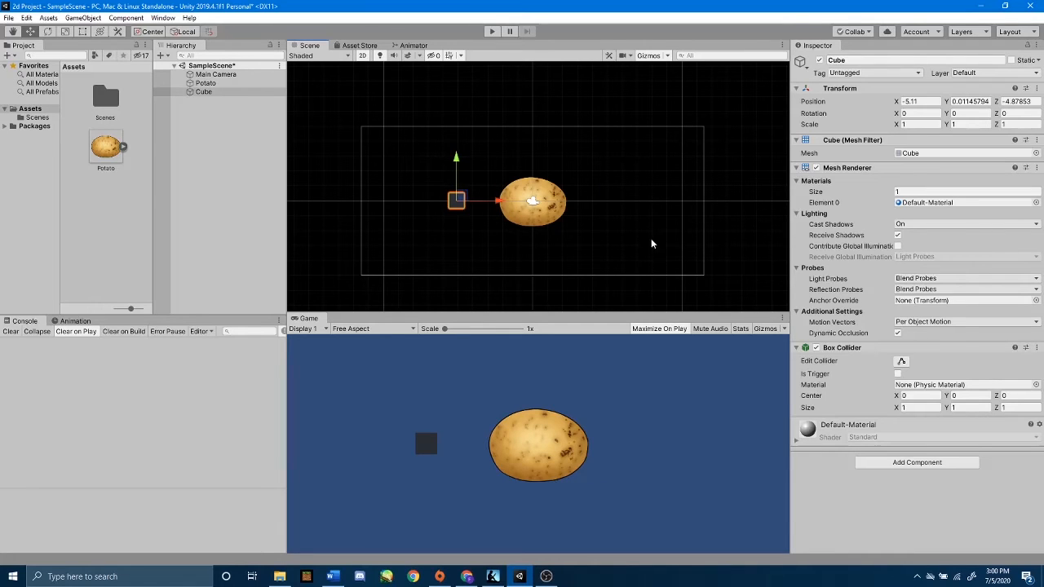
Step: Turn off 2D mode and examine the Cube's 3D shape and position relative to the Potato from several angles
click(362, 55)
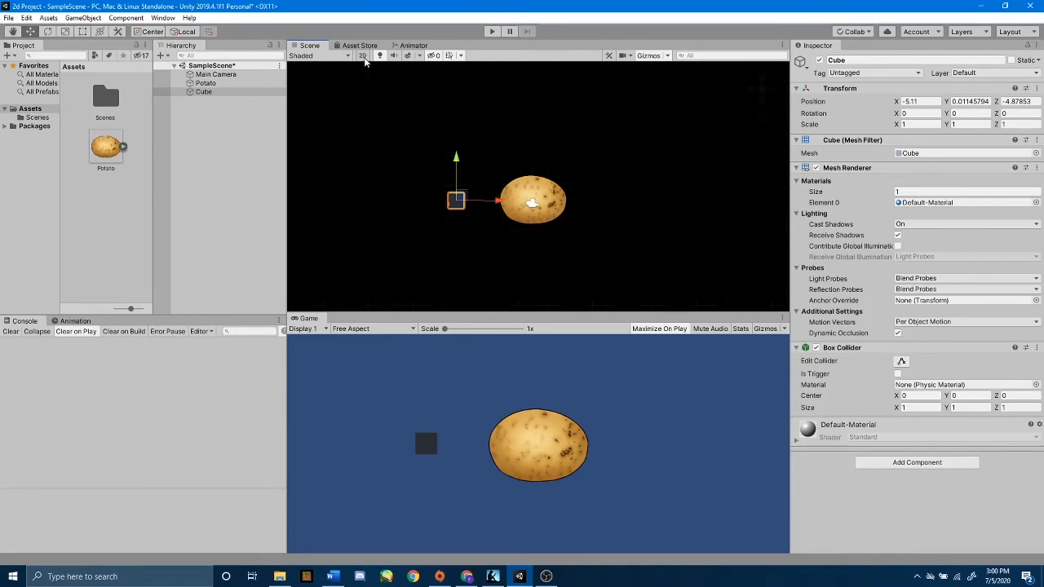
alt+drag(638, 165, 547, 208)
scroll(549, 209, up, 8)
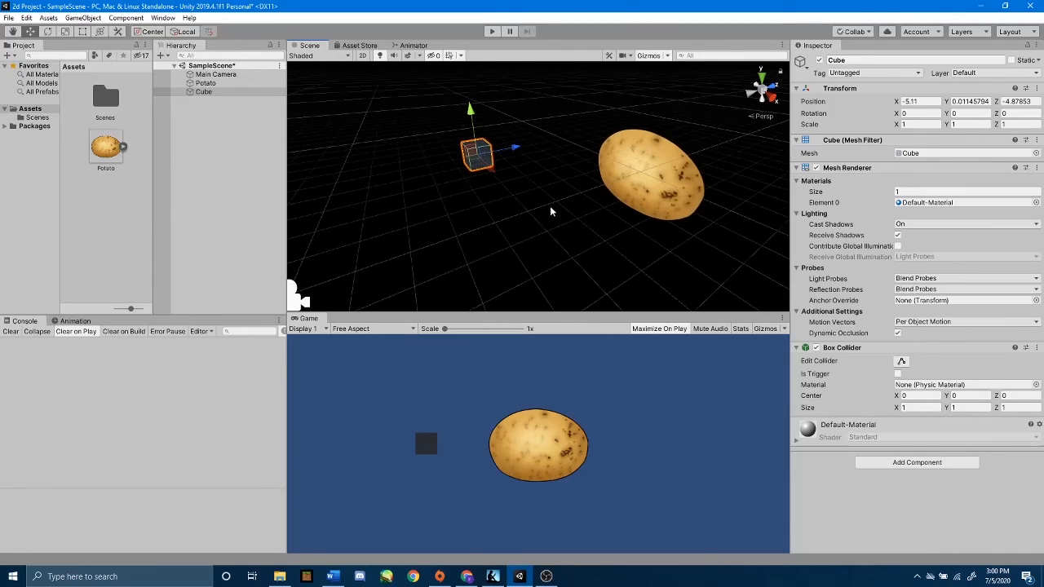
middle_drag(530, 183, 655, 238)
alt+drag(650, 236, 611, 228)
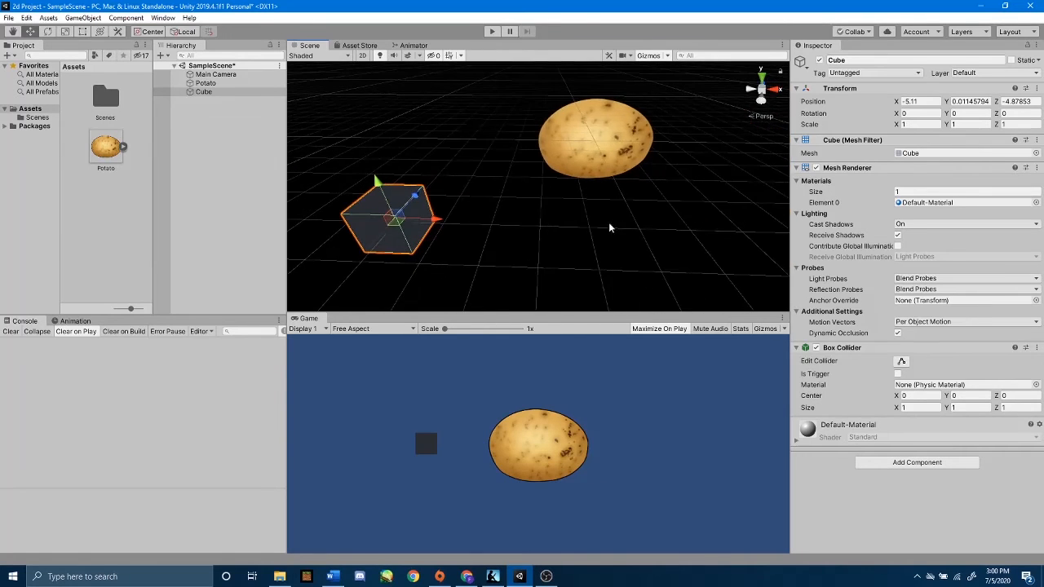
middle_drag(431, 235, 562, 237)
scroll(555, 243, up, 5)
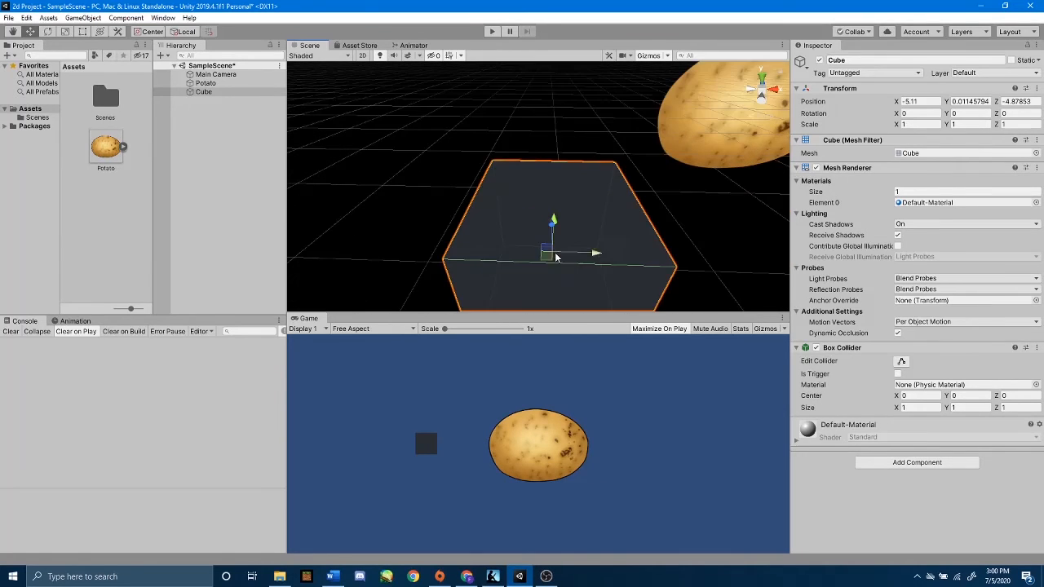
alt+drag(648, 269, 644, 250)
scroll(646, 254, down, 5)
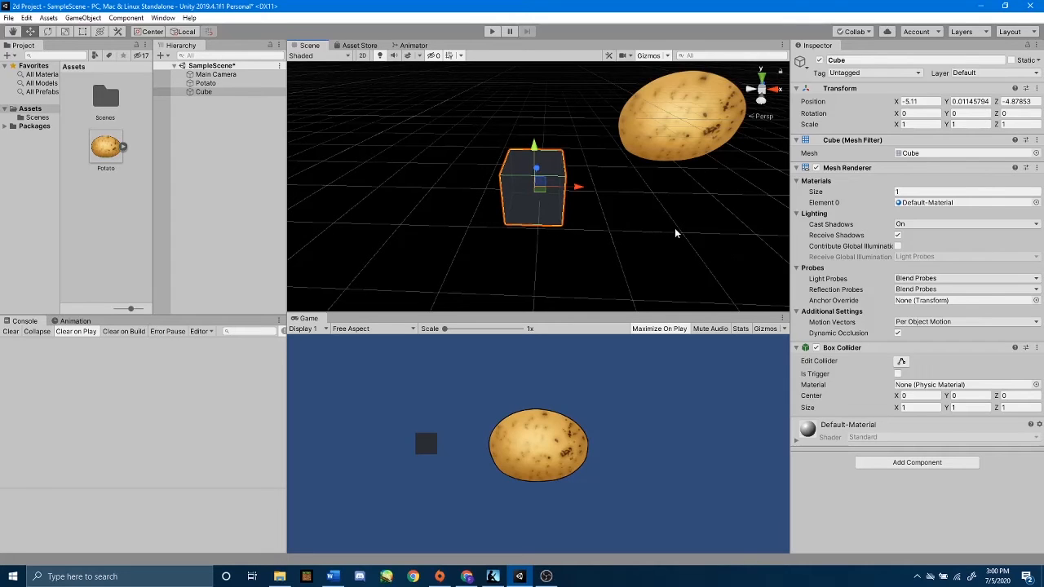
scroll(674, 229, down, 3)
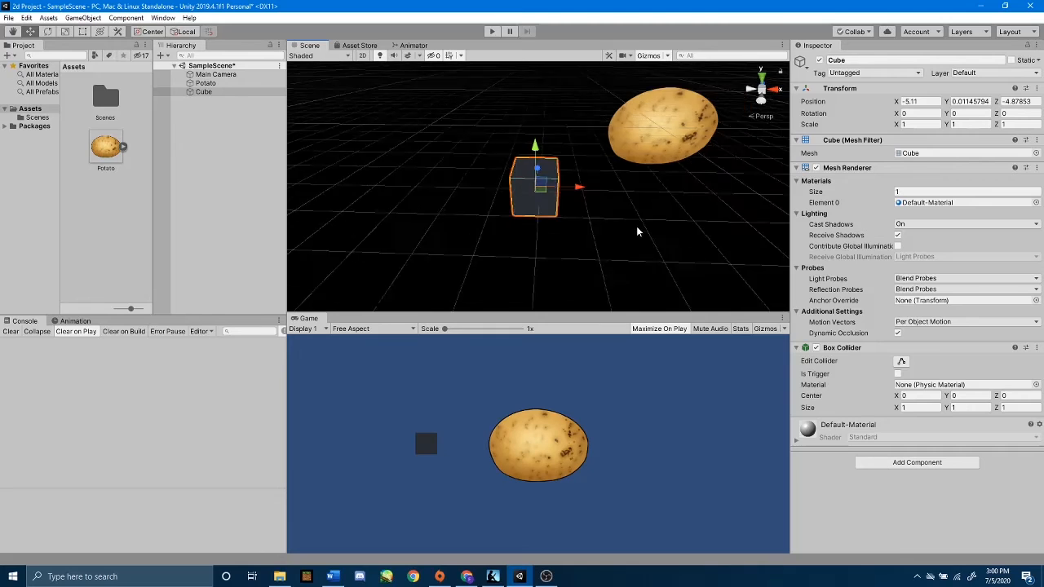
Step: Move the Cube along the X axis to about 3.51, and delete it from the scene
drag(576, 189, 786, 192)
middle_drag(787, 192, 620, 203)
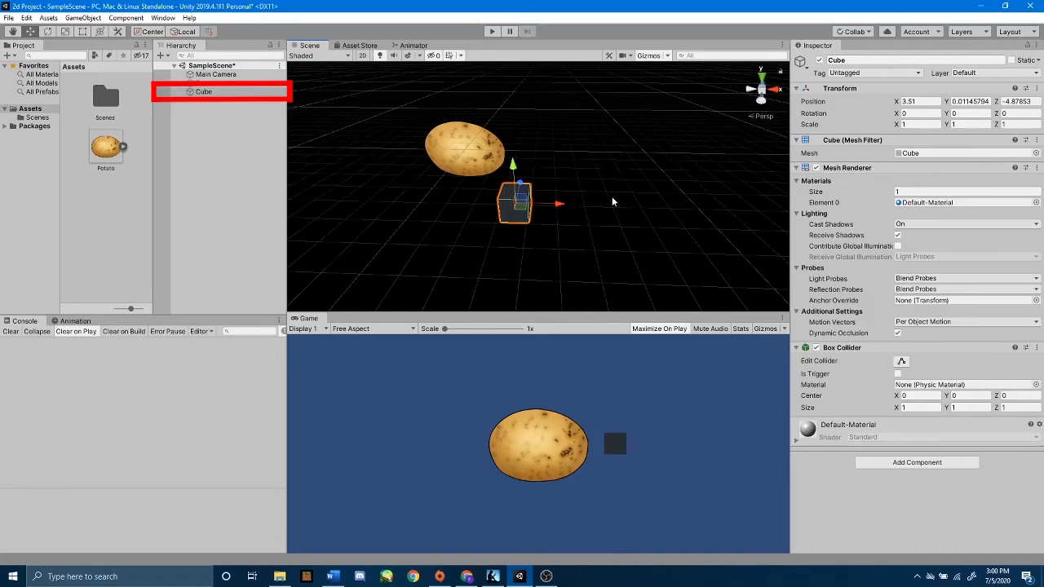
right_click(239, 100)
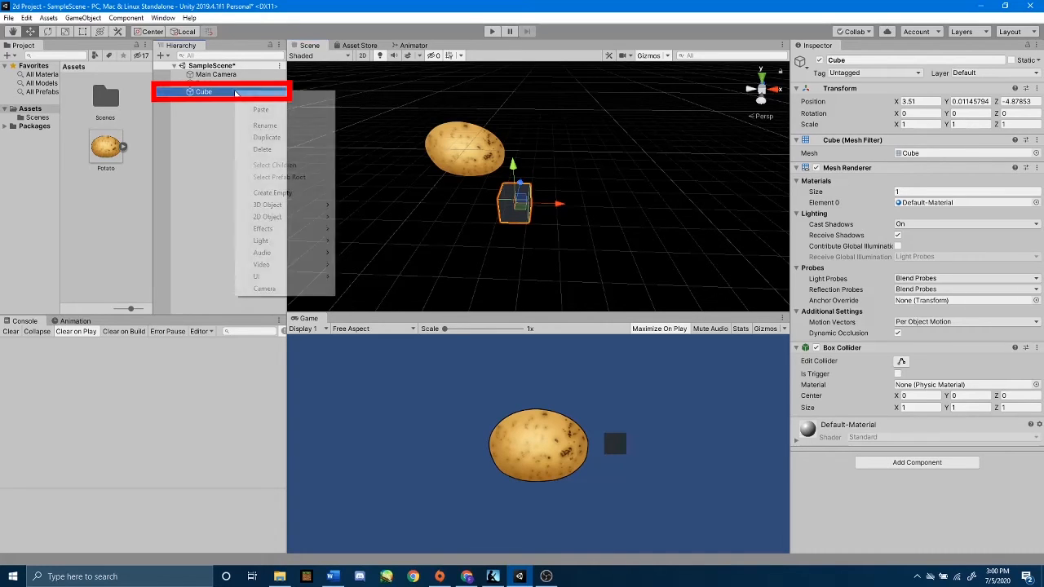
click(282, 149)
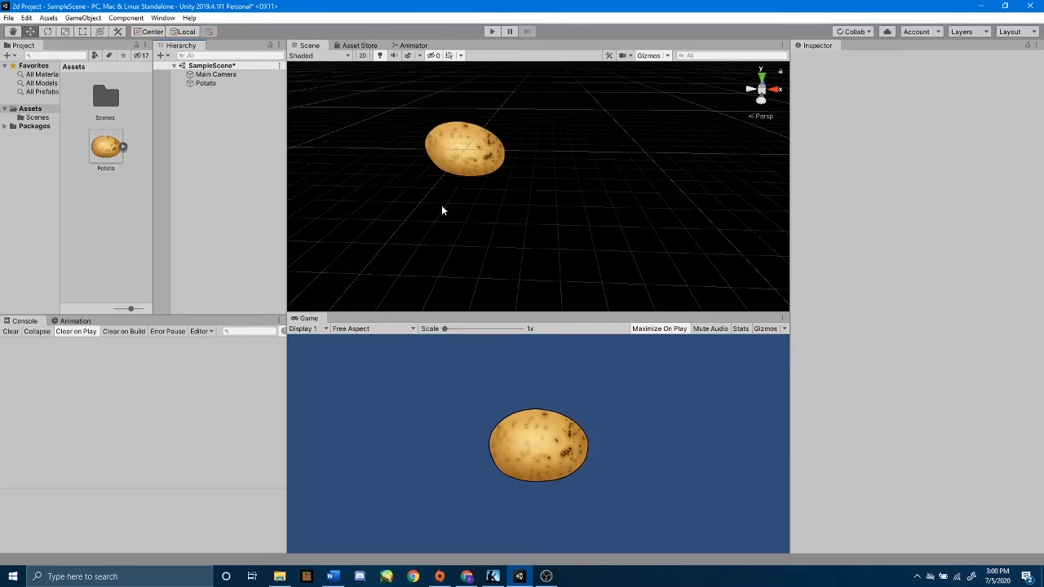
mouse_move(419, 166)
middle_down()
mouse_move(433, 161)
mouse_move(438, 175)
middle_up()
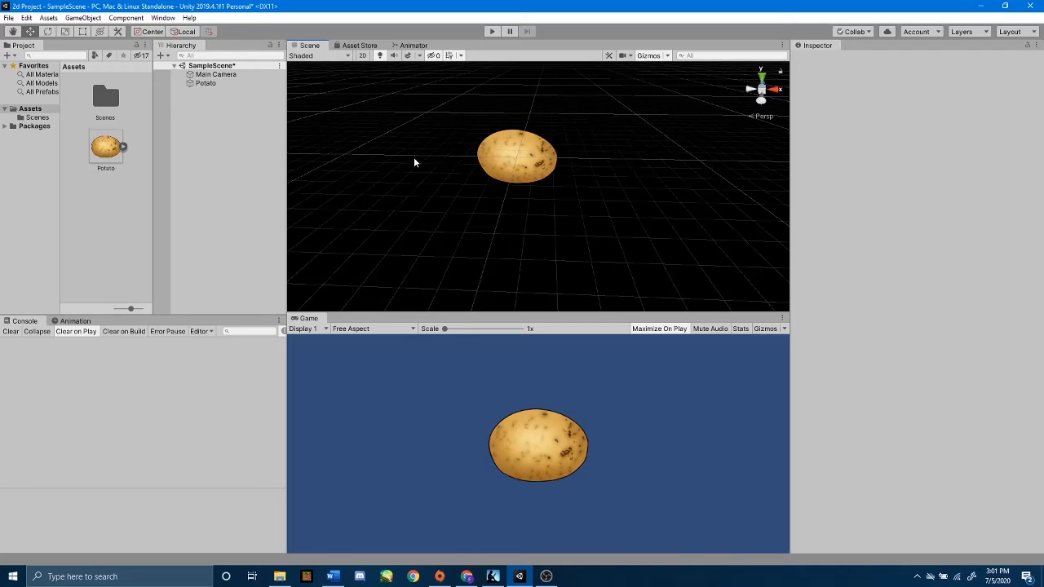
Step: Switch the scene back to 2D mode and set the Potato's X and Y scale to 0.5
click(363, 55)
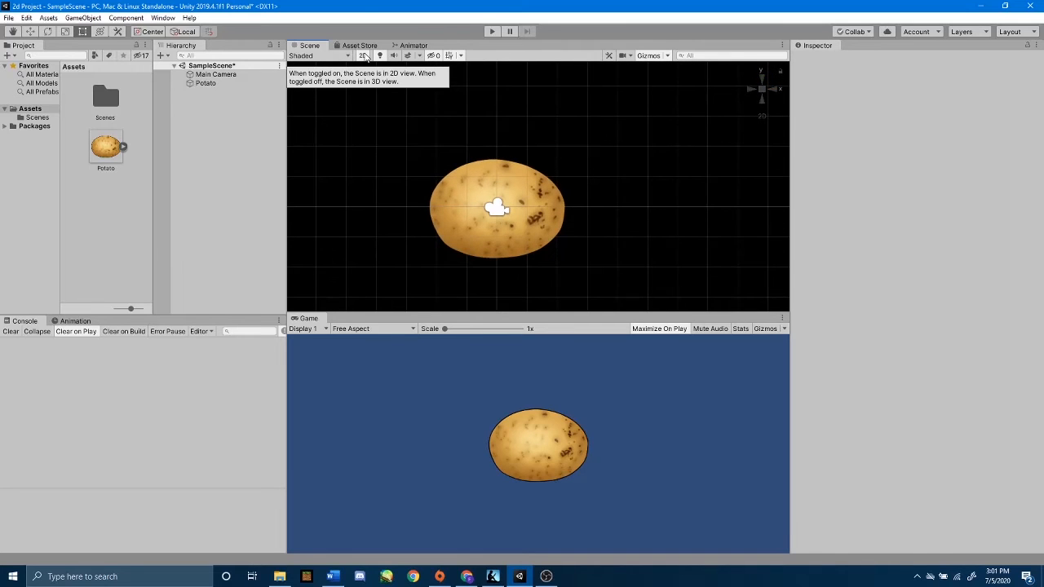
click(486, 181)
scroll(484, 181, down, 2)
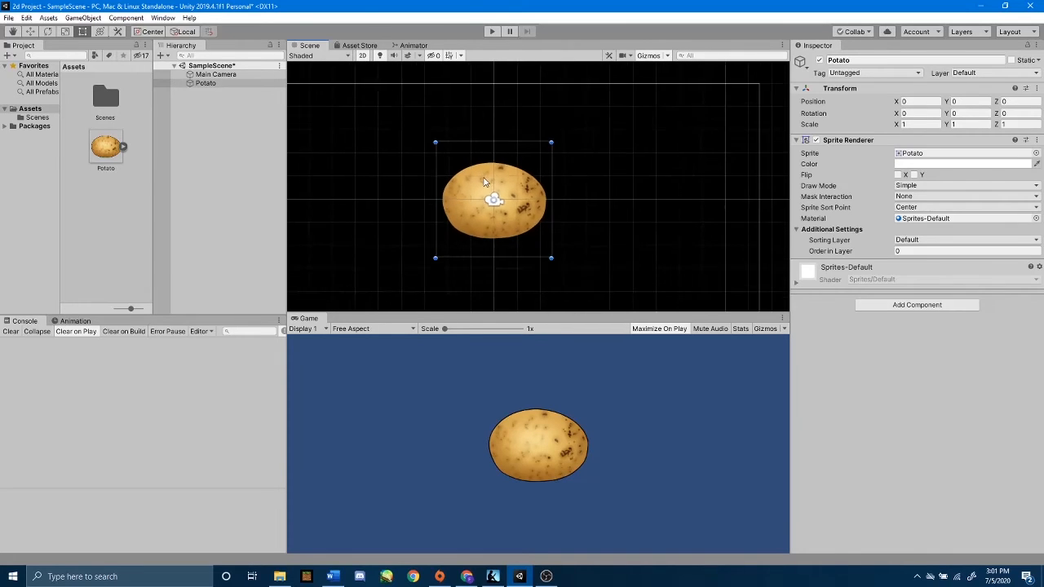
scroll(486, 181, down, 5)
middle_drag(502, 181, 554, 189)
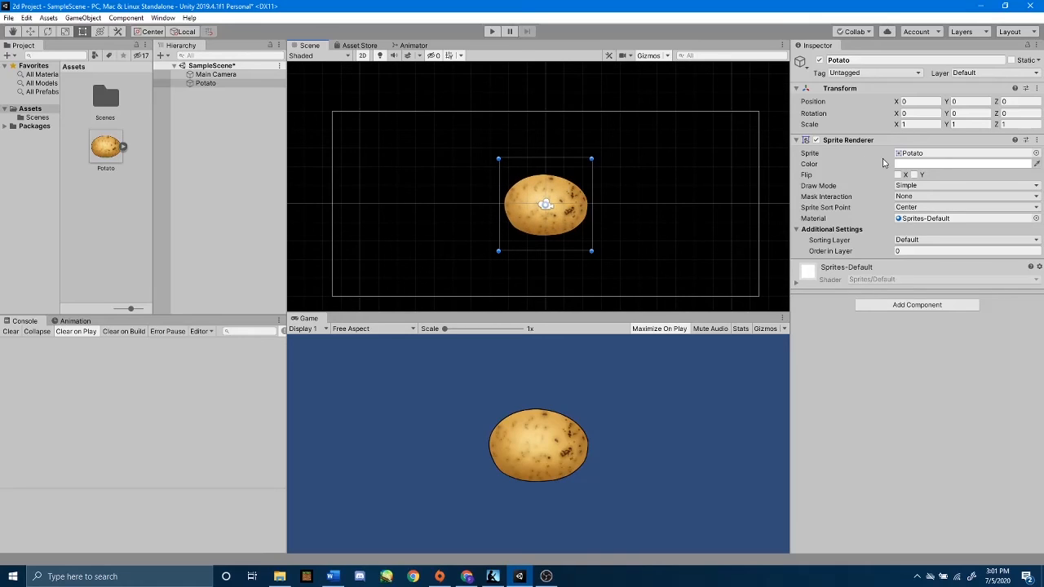
click(915, 124)
text(.5)
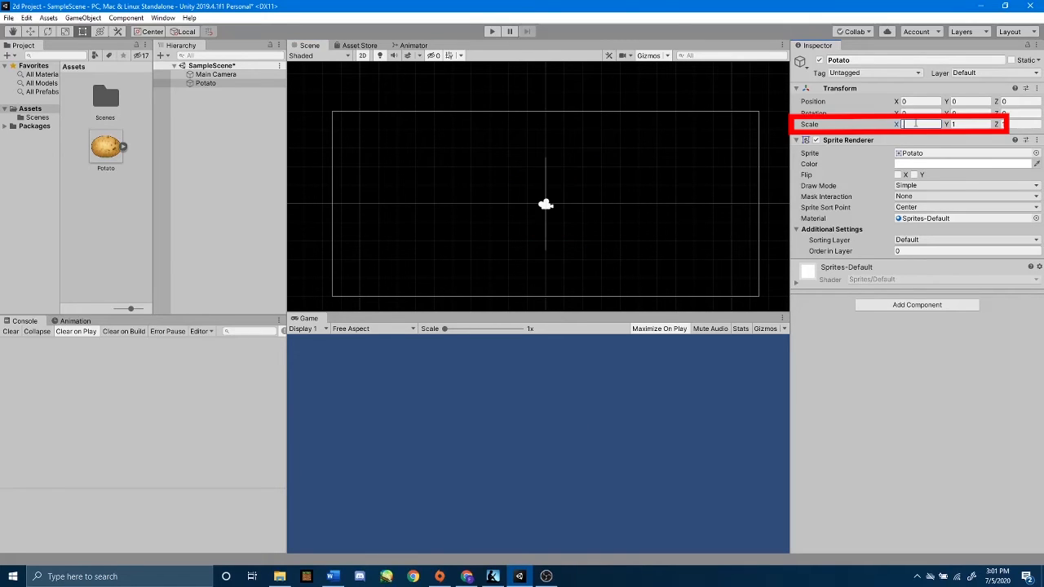
click(971, 124)
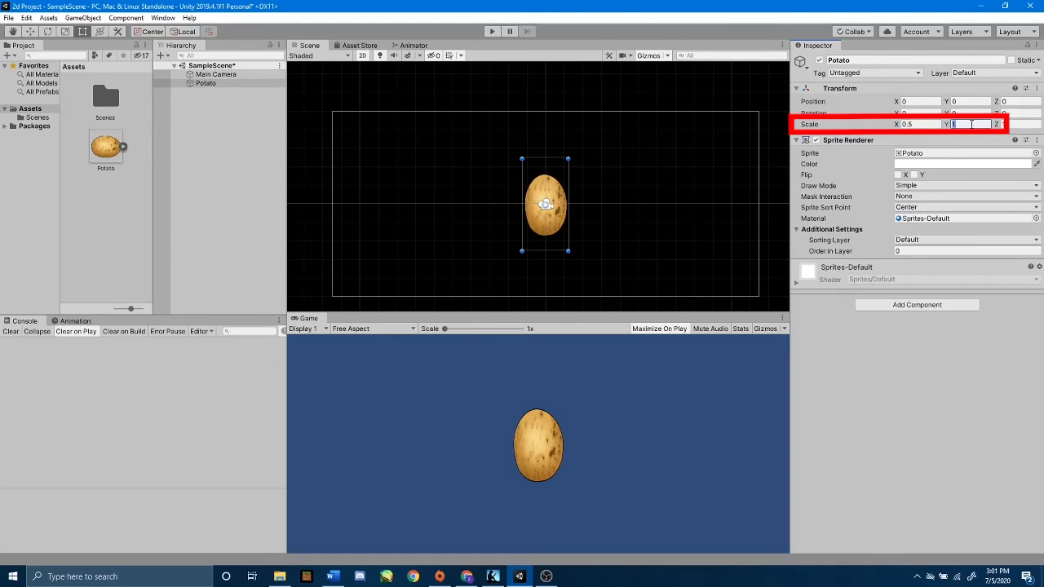
text(.5)
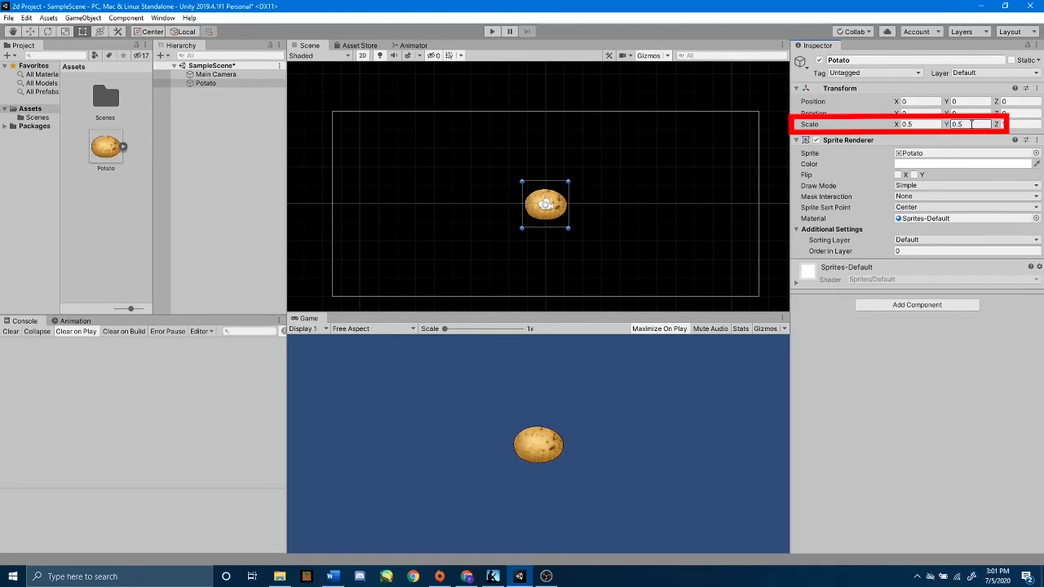
Step: Move the Potato straight up along the Y axis to about 3.72, near the top of the camera frame
scroll(620, 219, up, 2)
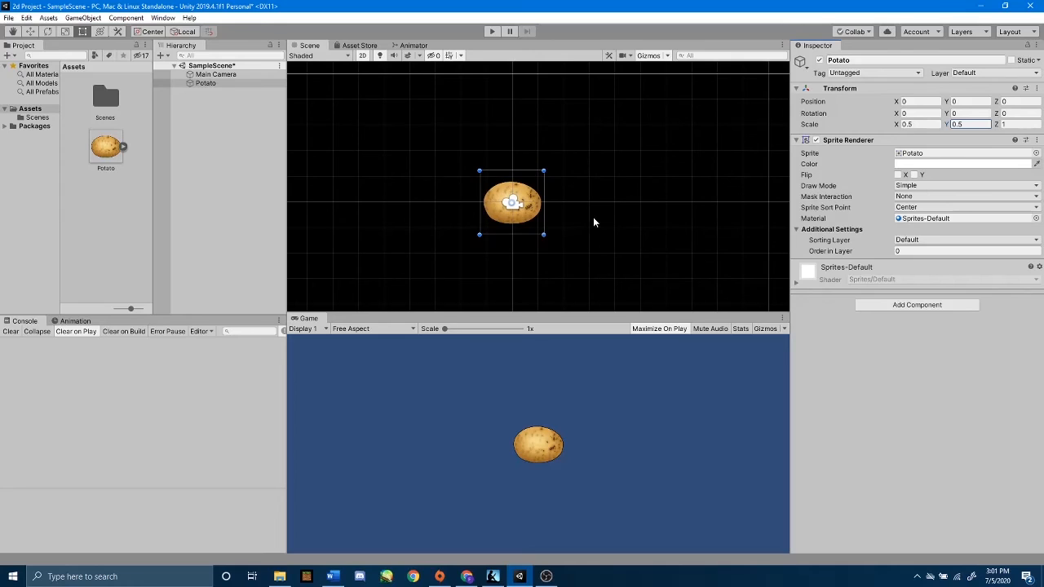
scroll(600, 208, down, 3)
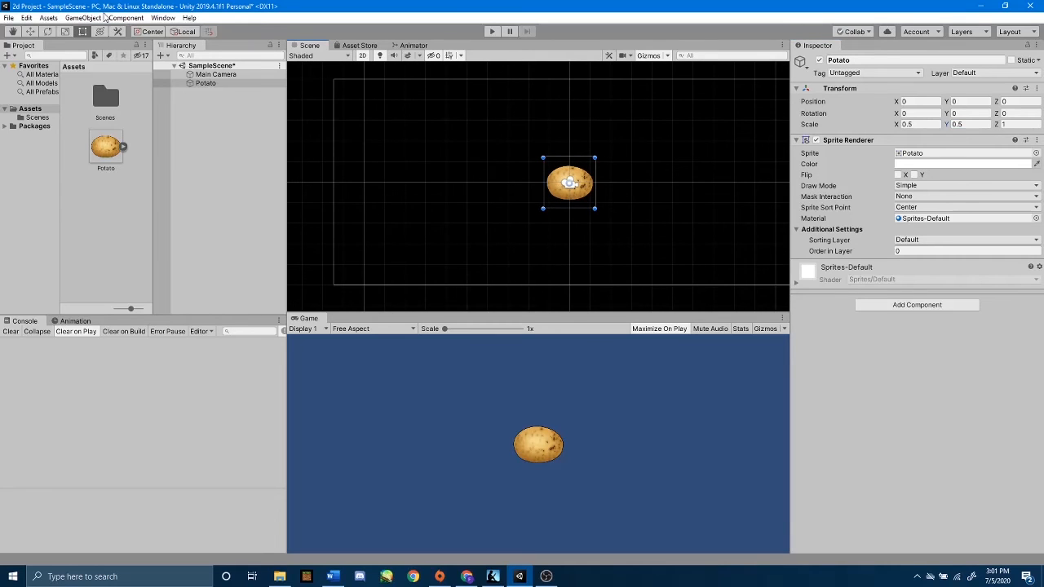
click(30, 31)
drag(577, 142, 577, 66)
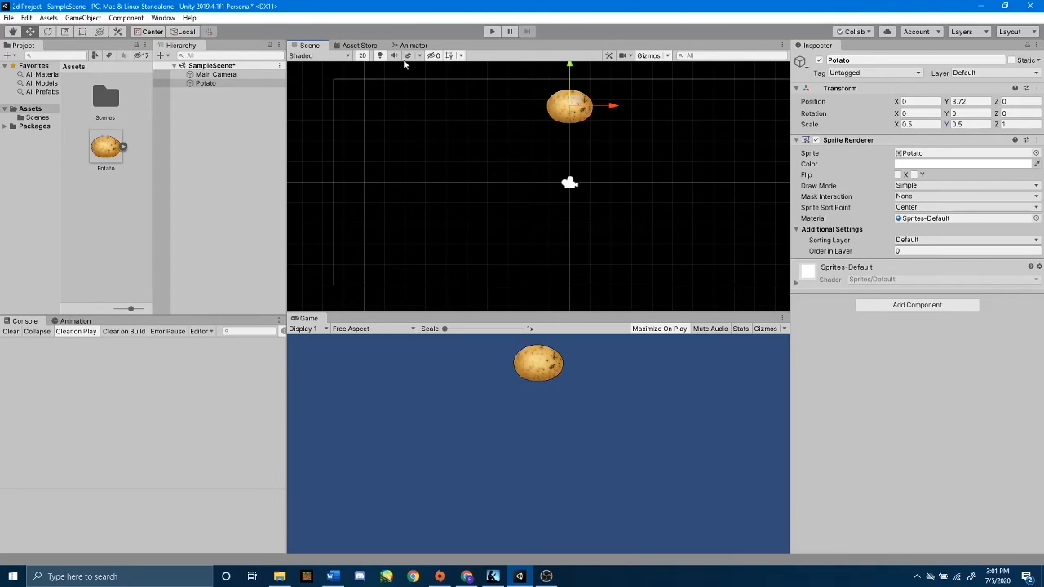
Step: Run and stop the game to preview the Potato, and turn off Maximize On Play for the Game view
click(492, 31)
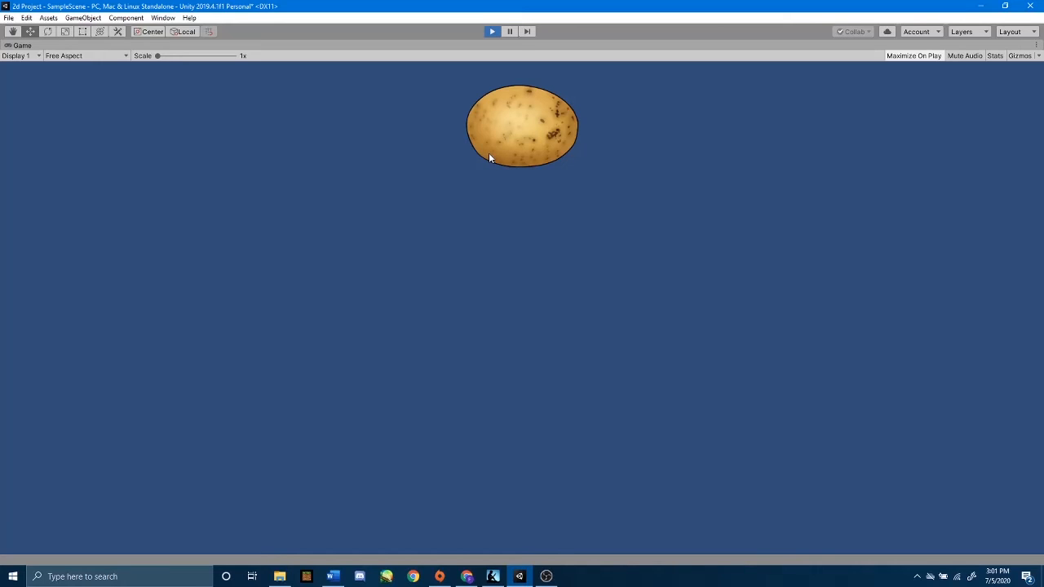
click(493, 32)
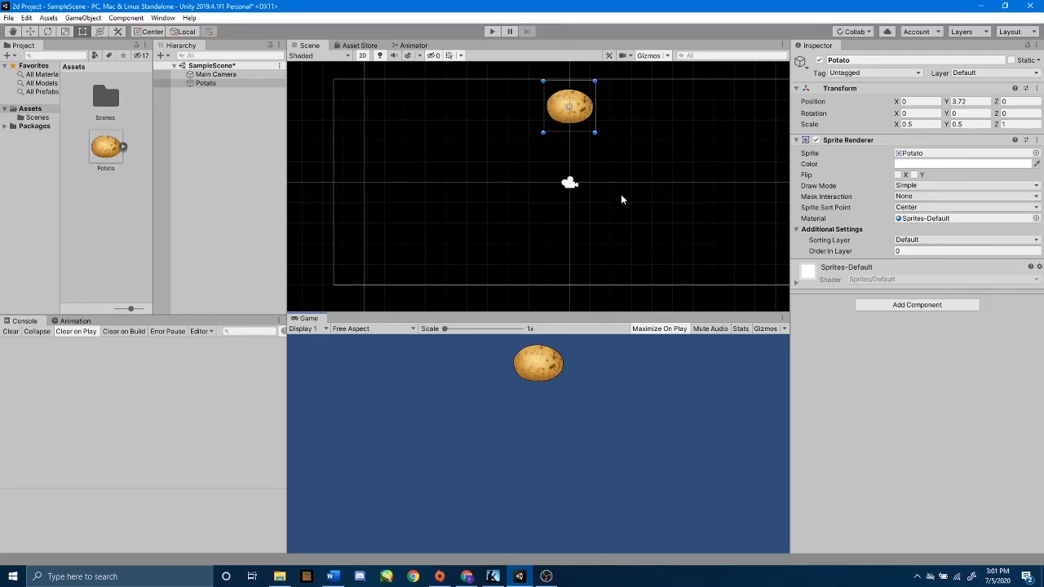
click(673, 329)
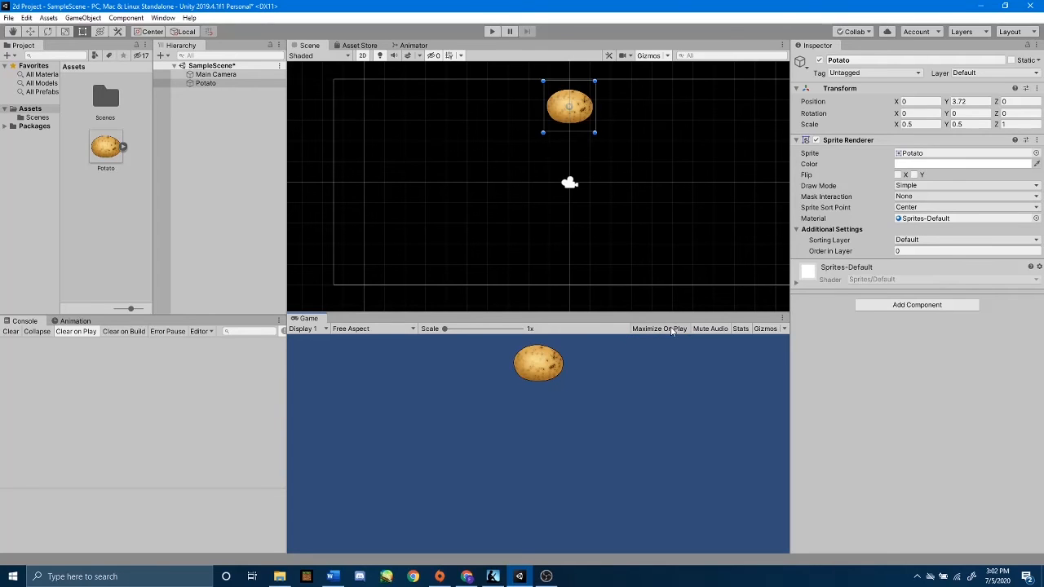
Step: Add a Rigidbody 2D component to the Potato
click(886, 306)
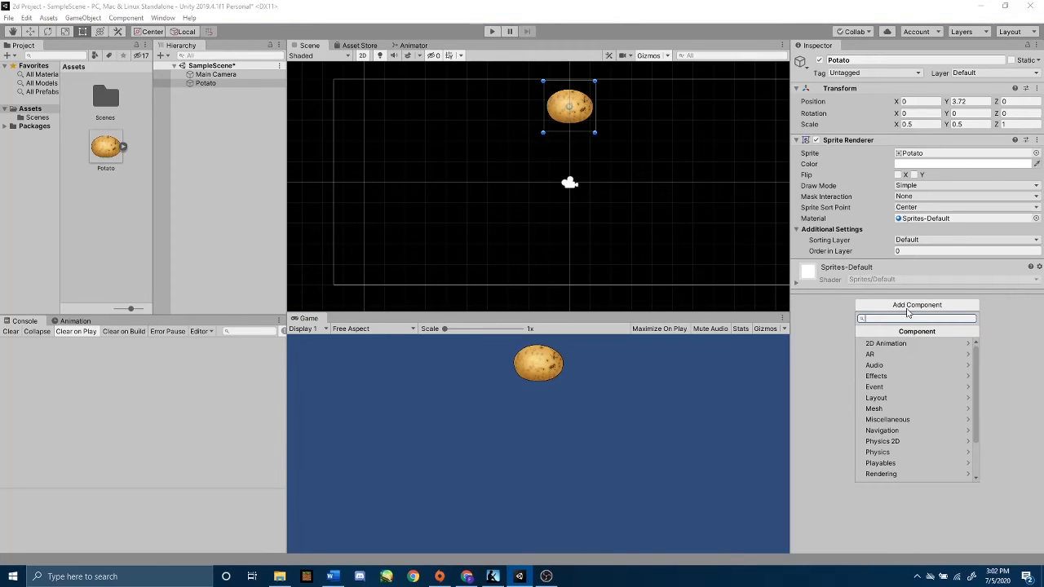
text(Rigidbody)
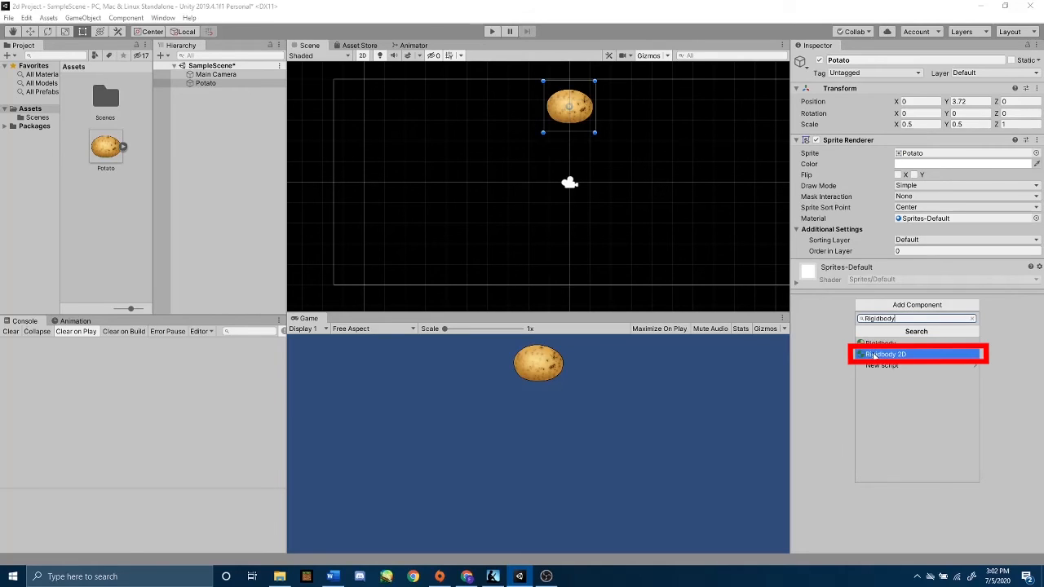
click(917, 354)
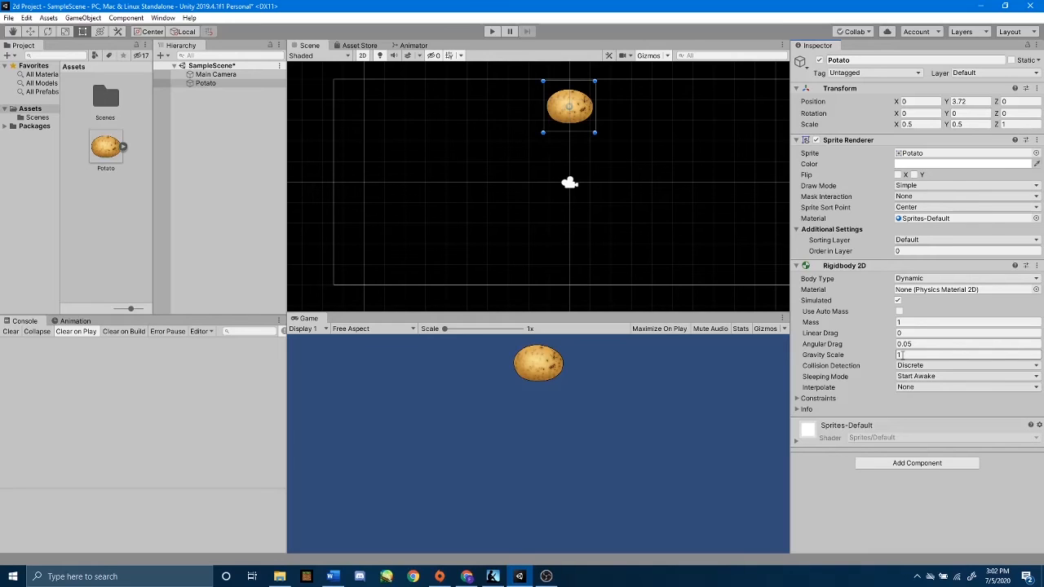
Step: Examine the Rigidbody 2D's Gravity Scale setting, and run and stop the game to test the Potato's gravity
click(900, 355)
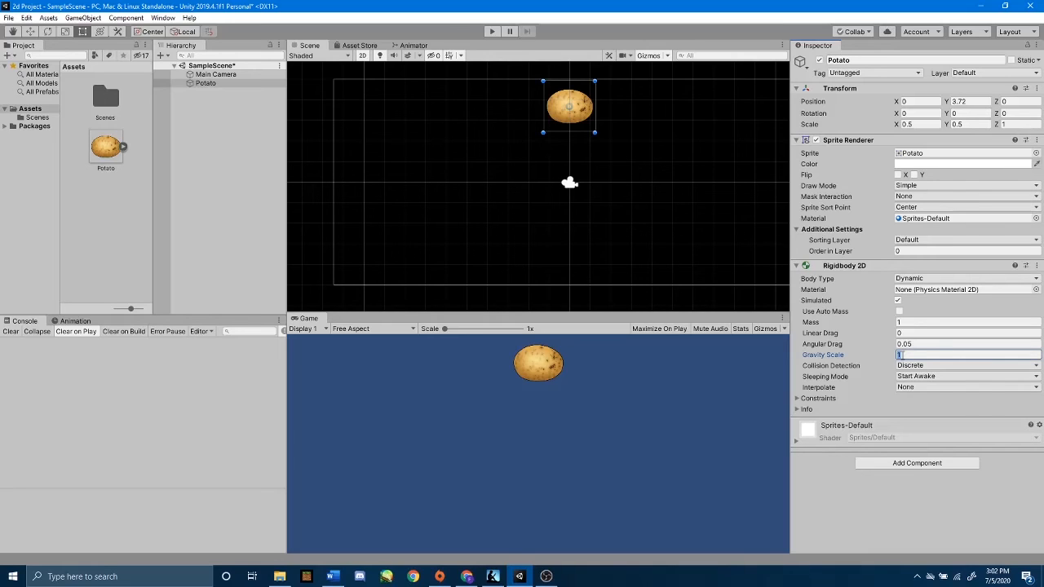
click(831, 486)
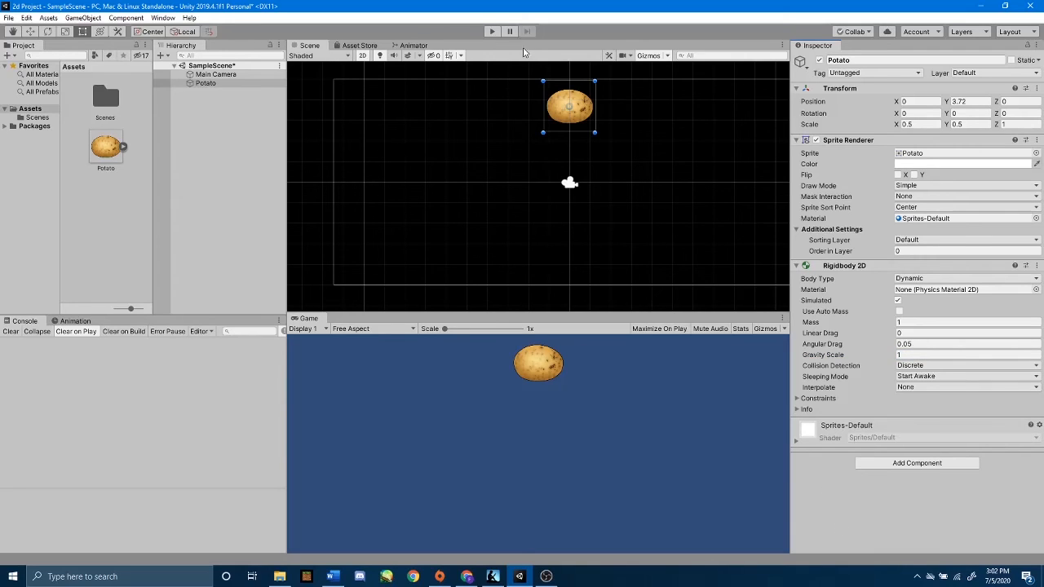
click(492, 31)
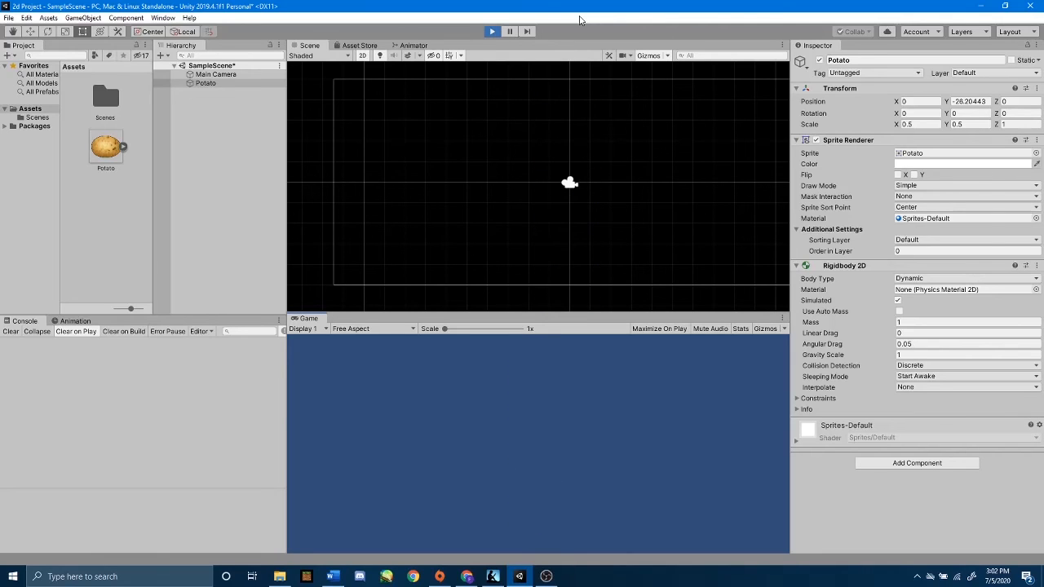
click(492, 31)
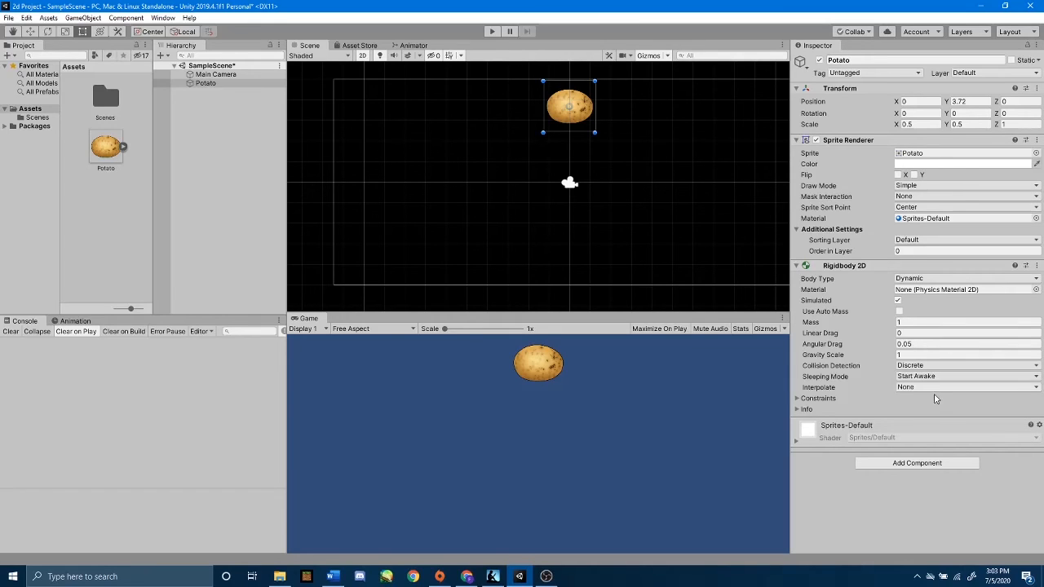
Step: Add a Capsule Collider 2D component to the Potato and set its direction to Horizontal
click(932, 463)
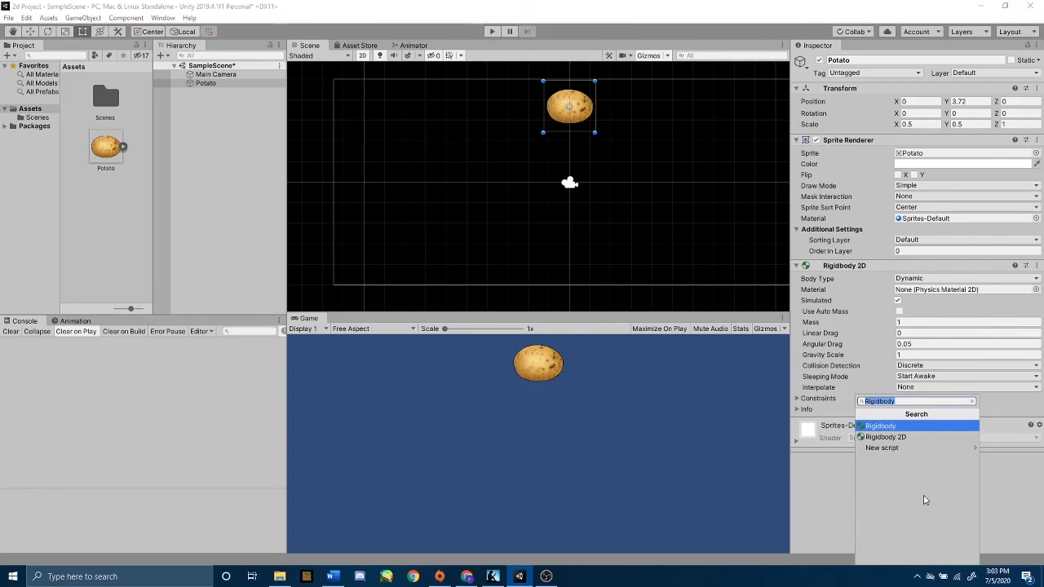
text(Collider)
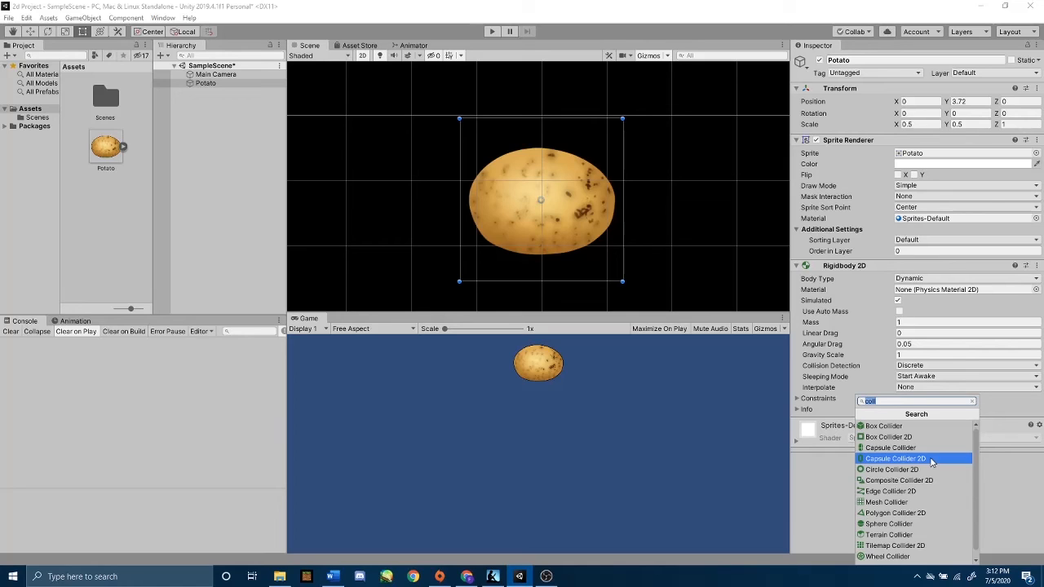
click(929, 460)
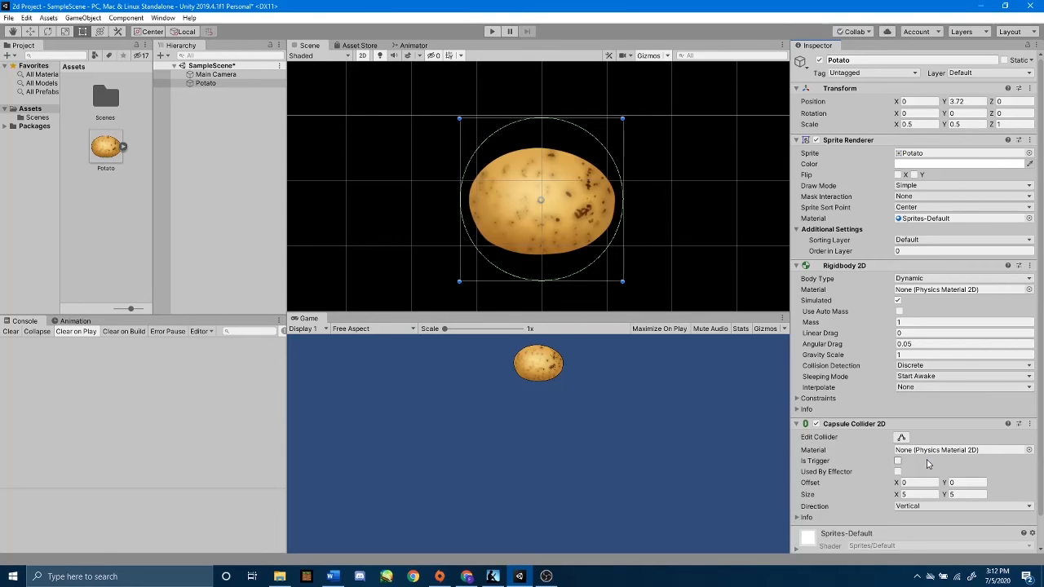
scroll(950, 437, down, 2)
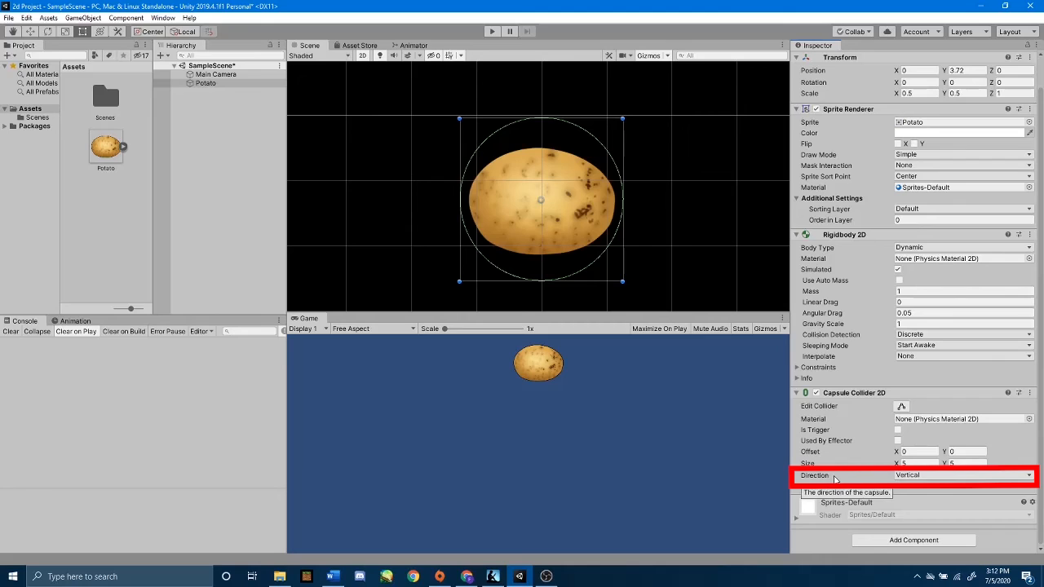
click(910, 475)
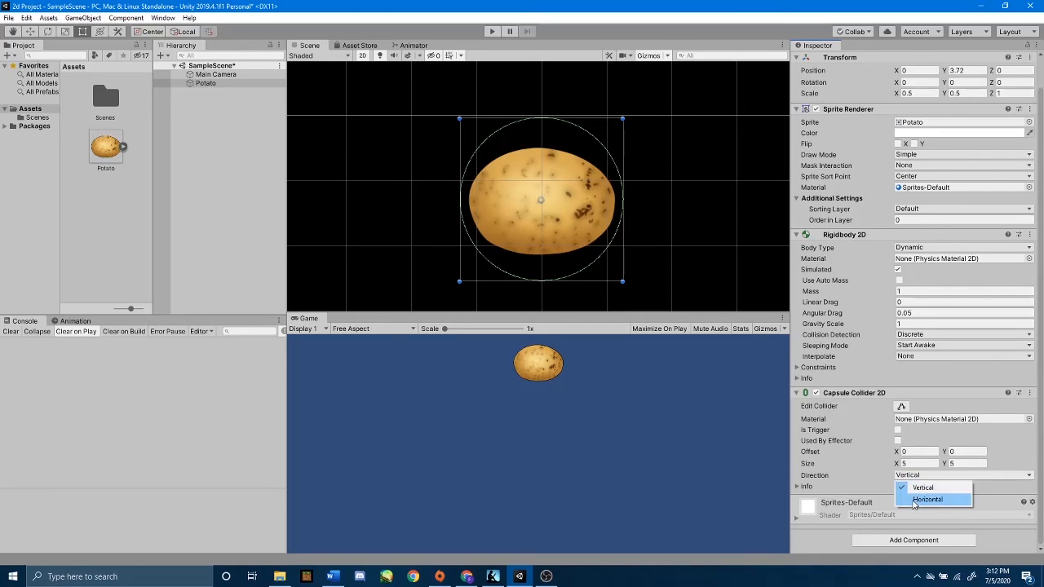
click(914, 500)
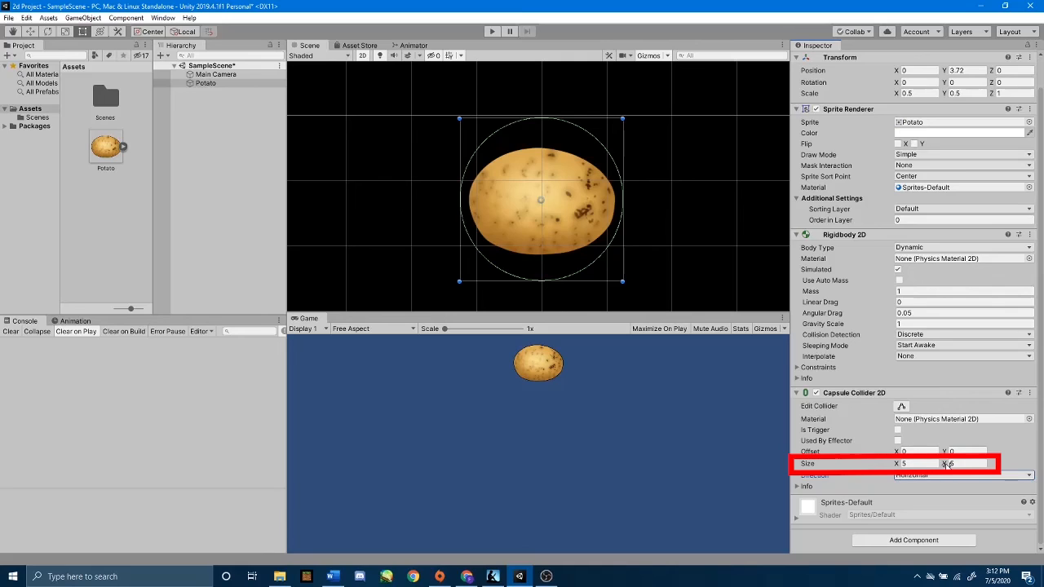
Step: Fit the capsule collider to the Potato with size X 4.45, Y 3.35 and Y offset -0.07, and save the scene
drag(946, 466, 943, 466)
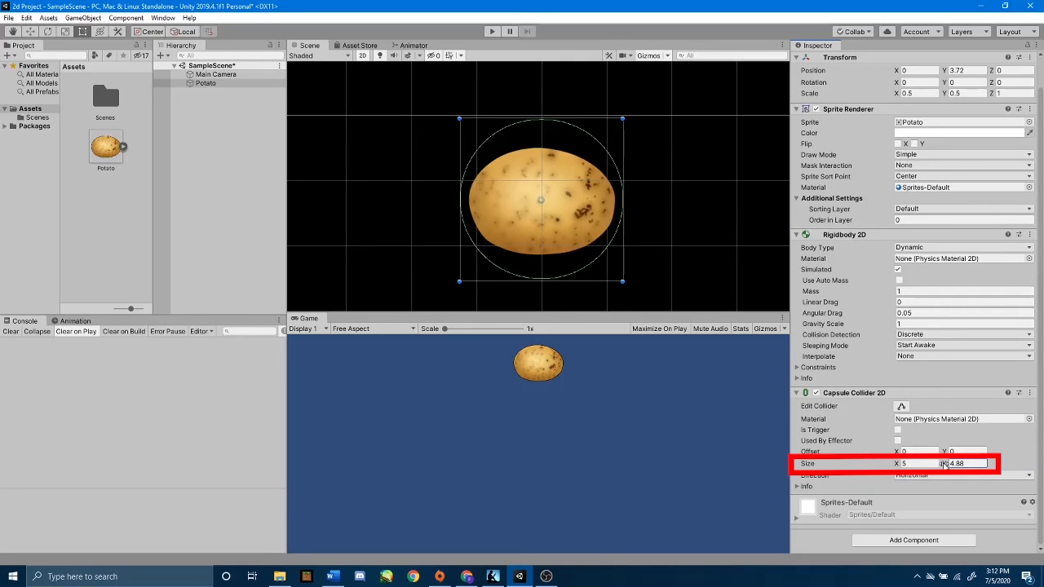
drag(944, 466, 927, 466)
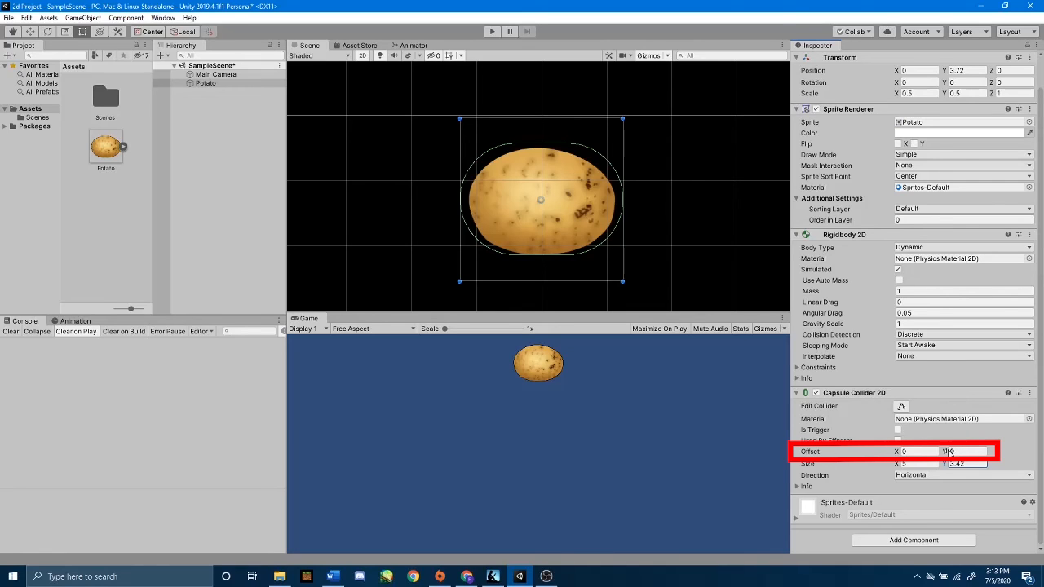
mouse_move(947, 451)
mouse_down()
mouse_move(956, 451)
mouse_move(943, 450)
mouse_up()
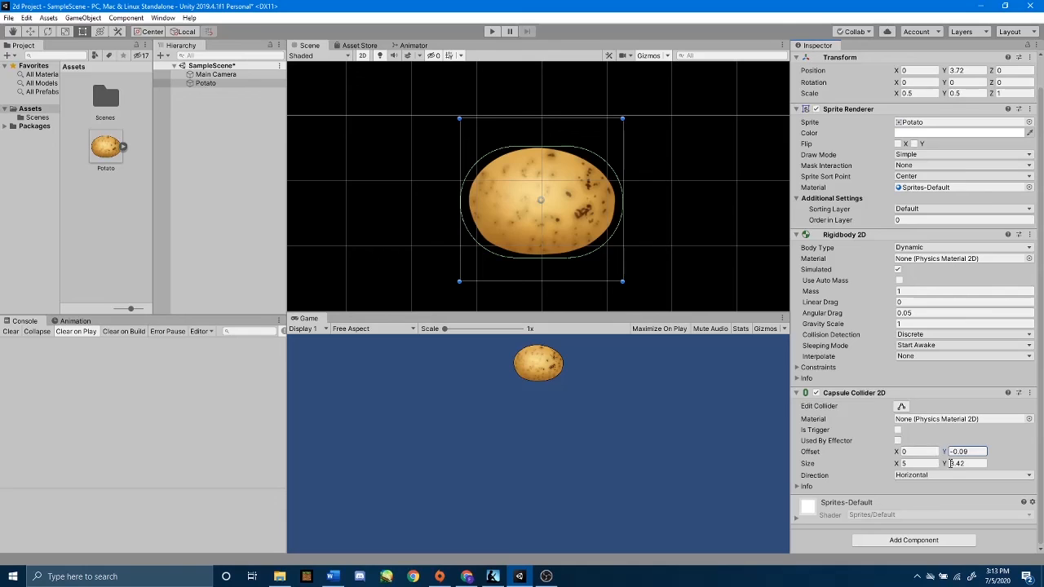
drag(947, 465, 889, 467)
click(896, 465)
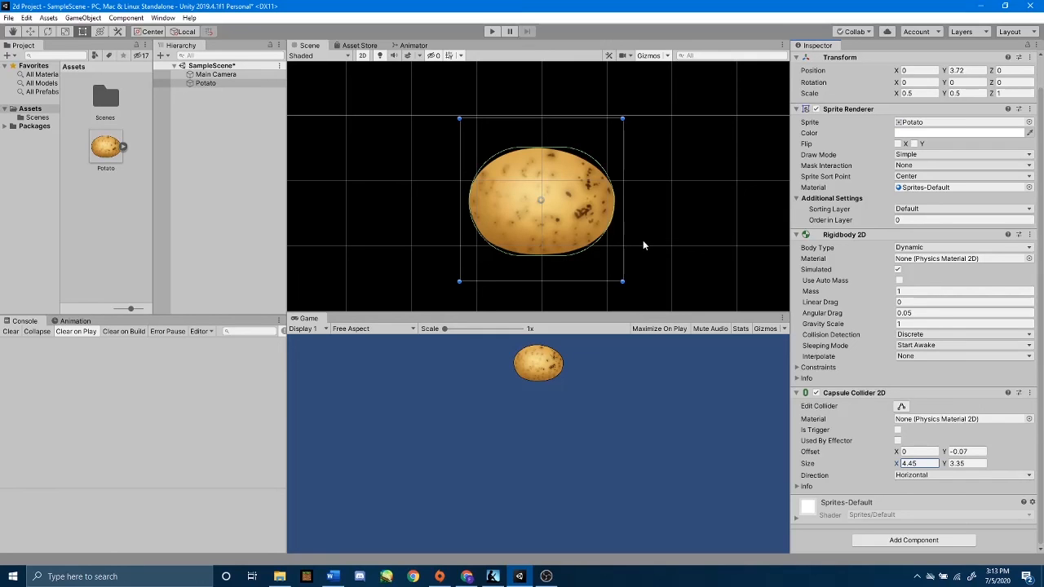
key(ctrl+s)
Step: Add a 3D Cube object to the scene hierarchy
scroll(674, 228, down, 3)
scroll(659, 233, down, 4)
middle_drag(695, 245, 655, 233)
scroll(678, 213, down, 5)
scroll(683, 228, down, 1)
scroll(670, 236, down, 4)
right_click(210, 144)
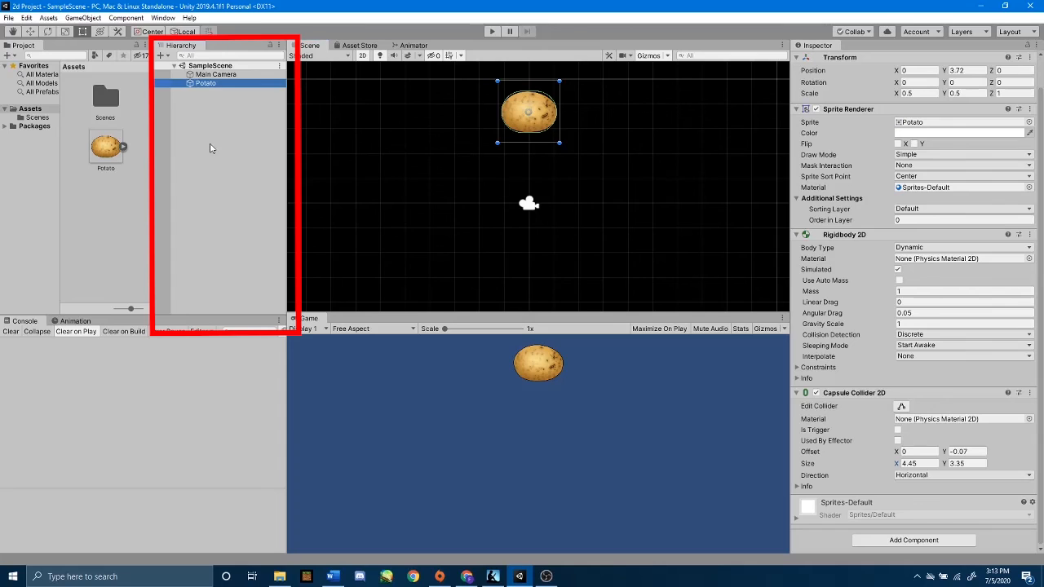
mouse_move(263, 257)
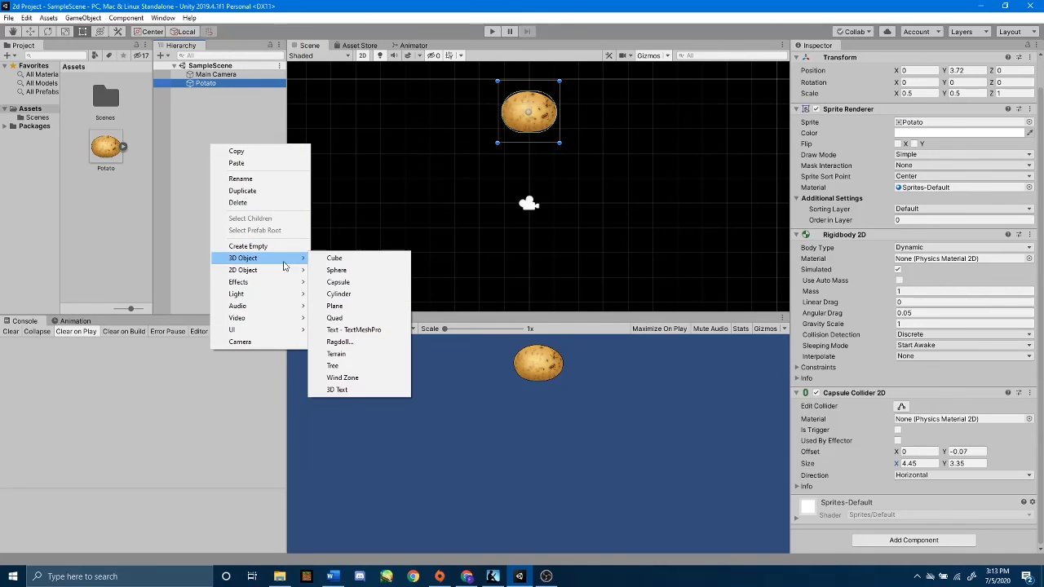
click(326, 255)
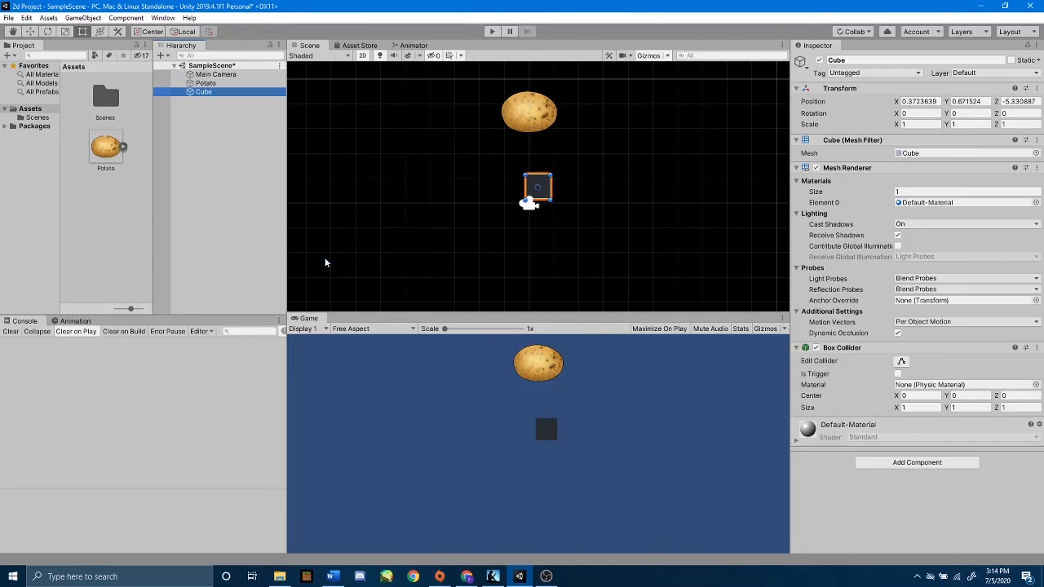
Step: Set the Cube's position to X 0, Y 0, Z 0 in its Transform
click(30, 31)
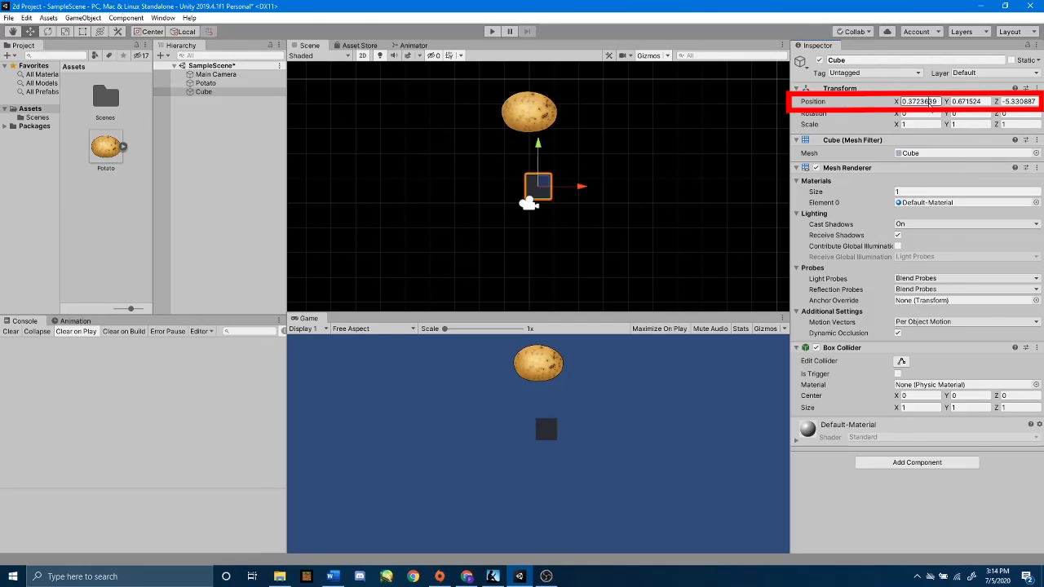
click(921, 101)
text(0)
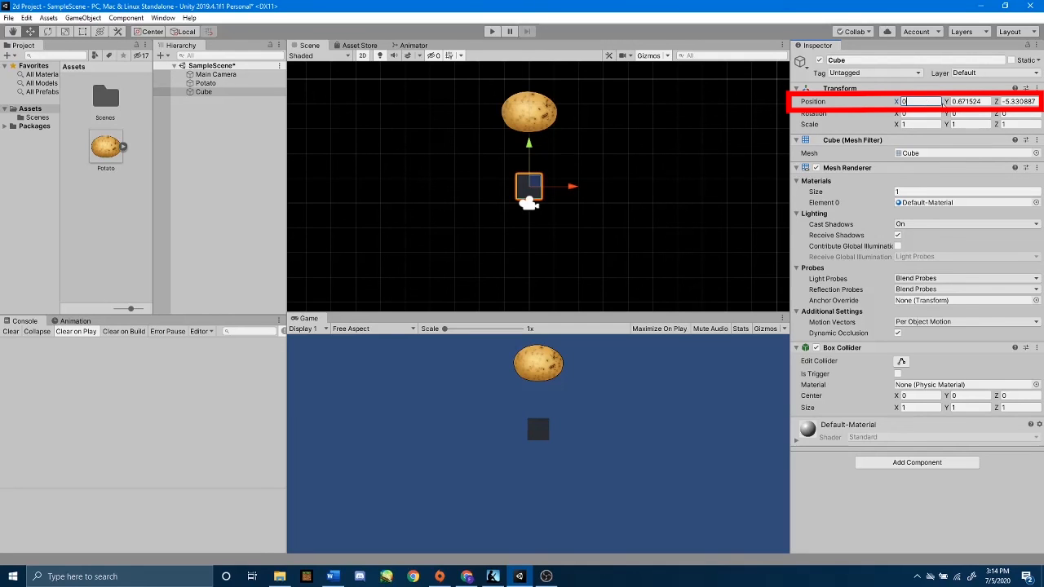
key(Tab)
text(0)
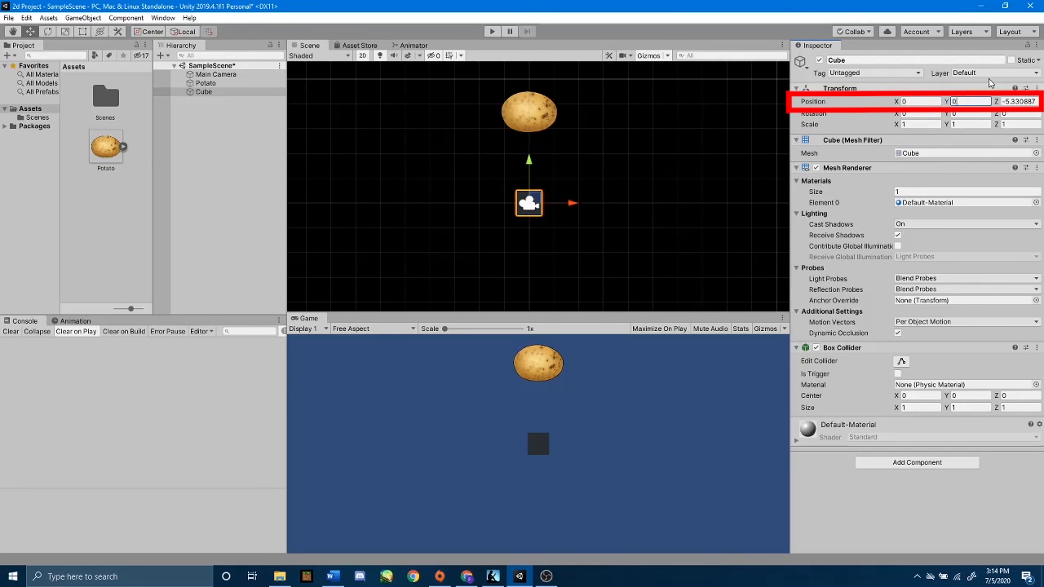
click(1015, 102)
text(0)
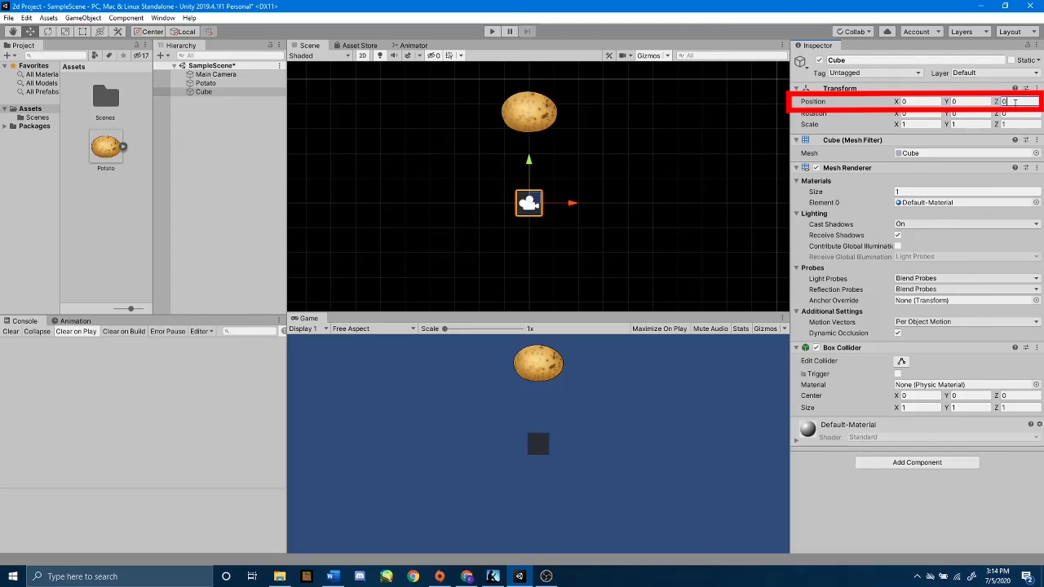
Step: Move the Cube down to Y -3.68 below the Potato and set its X scale to 20
drag(530, 162, 528, 254)
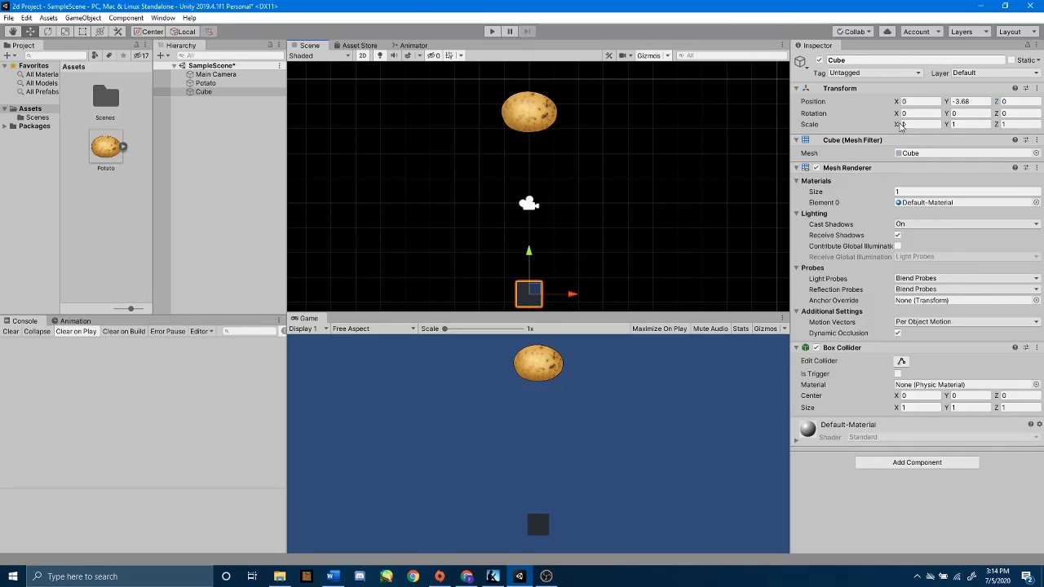
drag(900, 125, 14, 110)
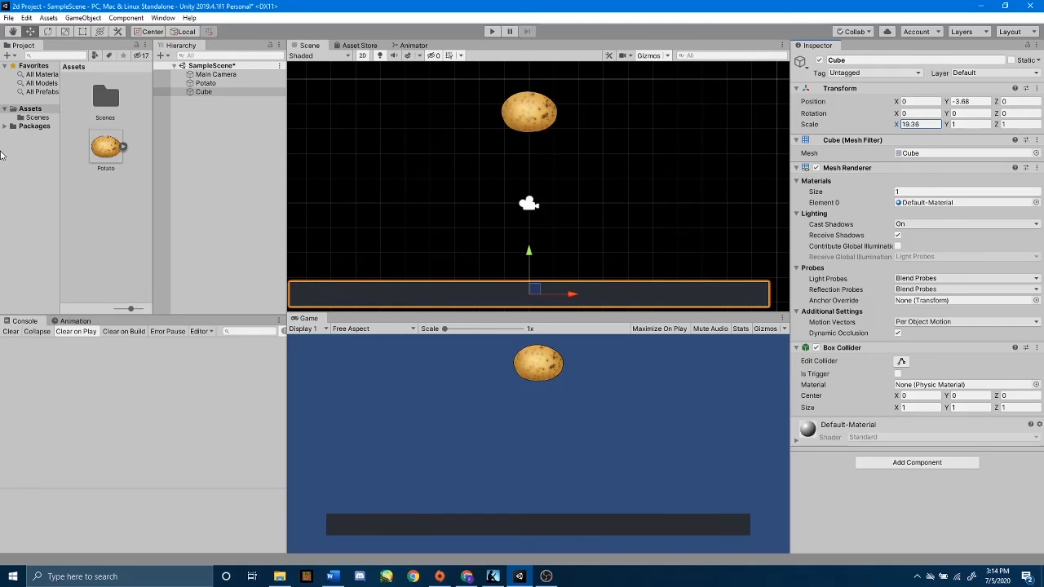
click(918, 123)
text(20)
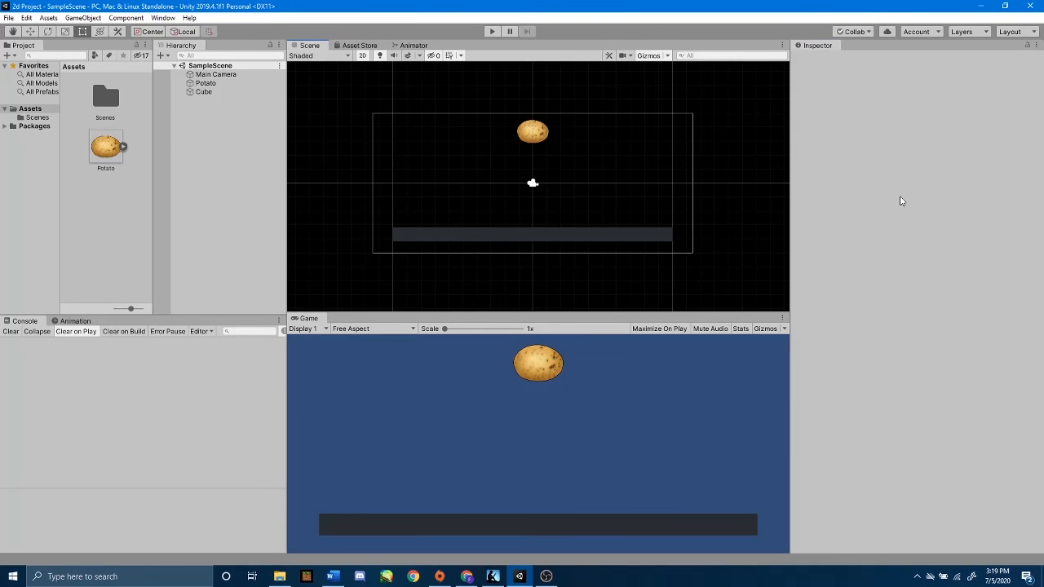
Step: Rename the stretched Cube below the Potato as Floor
click(644, 235)
click(864, 61)
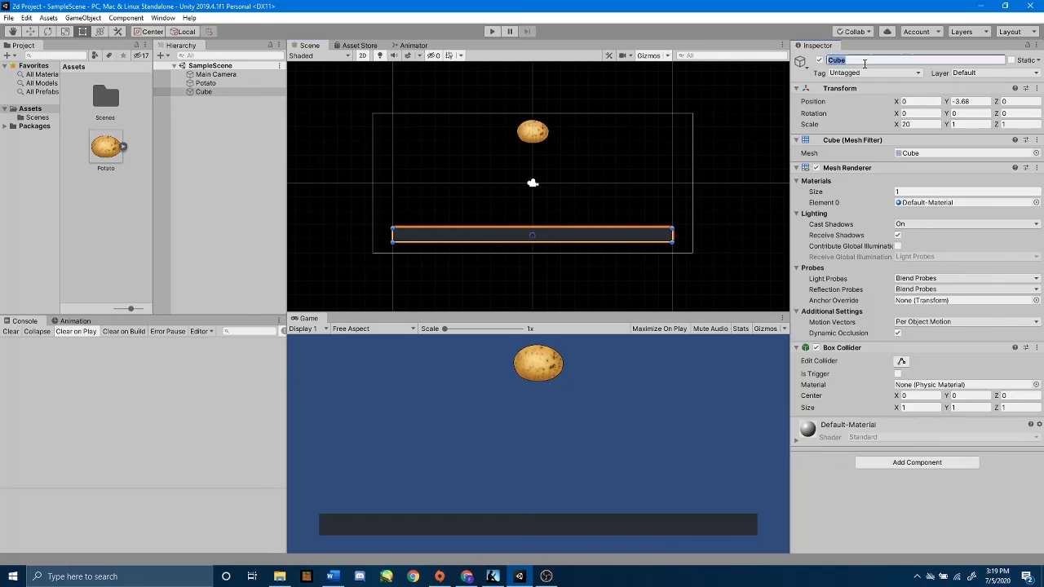
text(Floor)
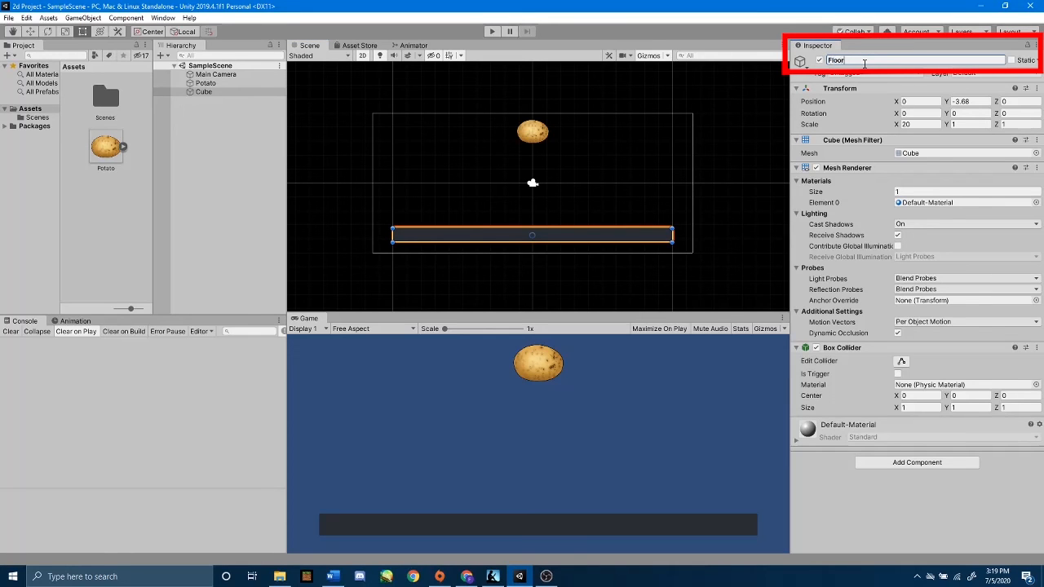
key(Return)
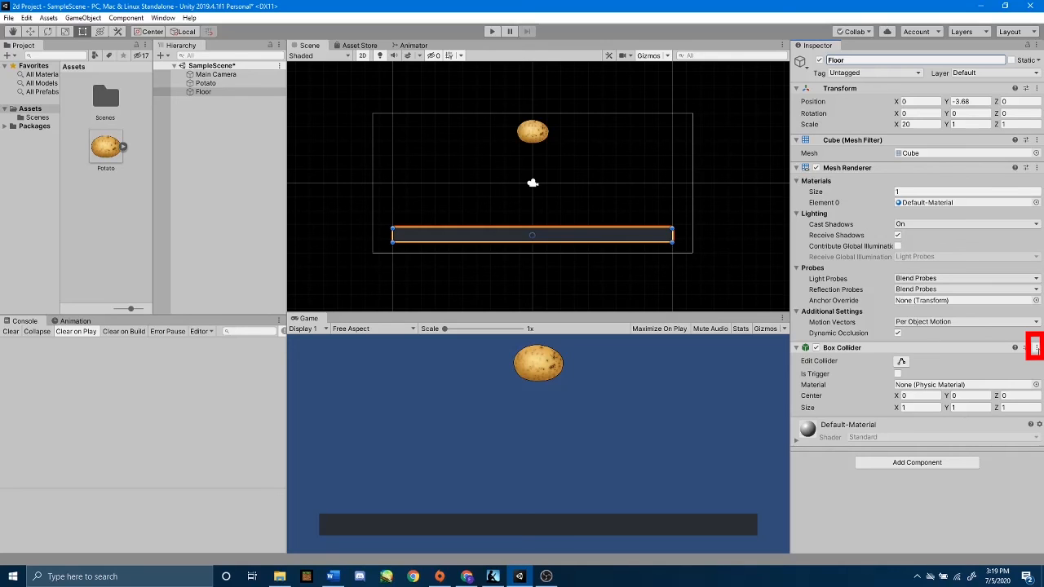
Step: Replace the Floor's Box Collider with a Box Collider 2D, and run and stop the game to test the Potato's collision
click(1037, 347)
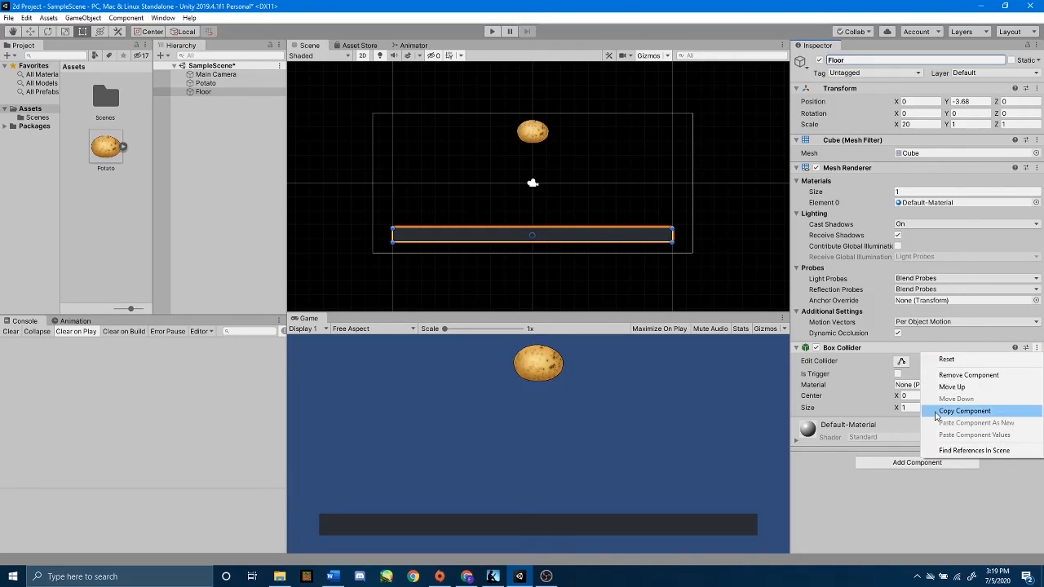
click(948, 378)
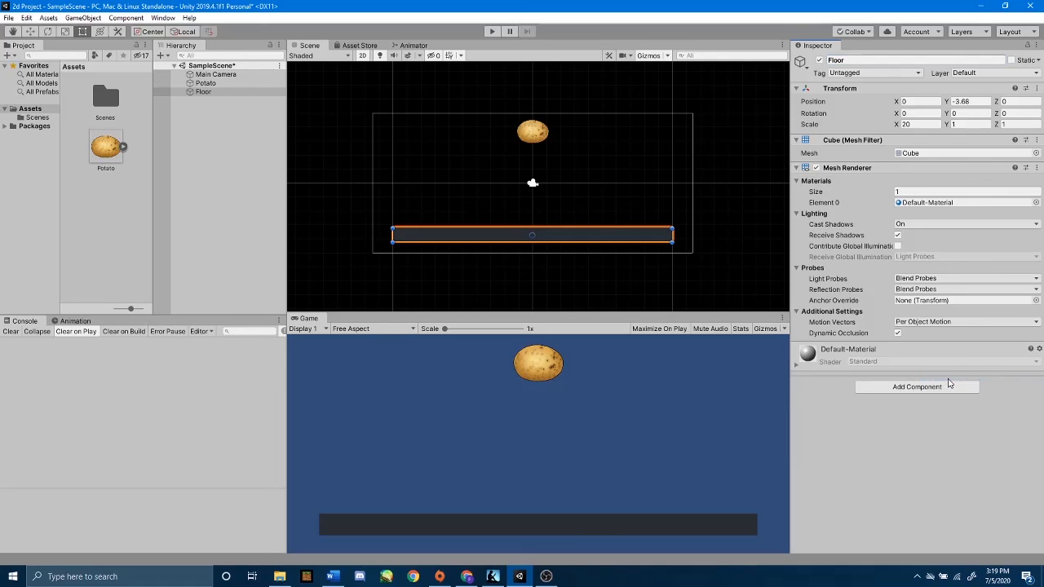
click(917, 388)
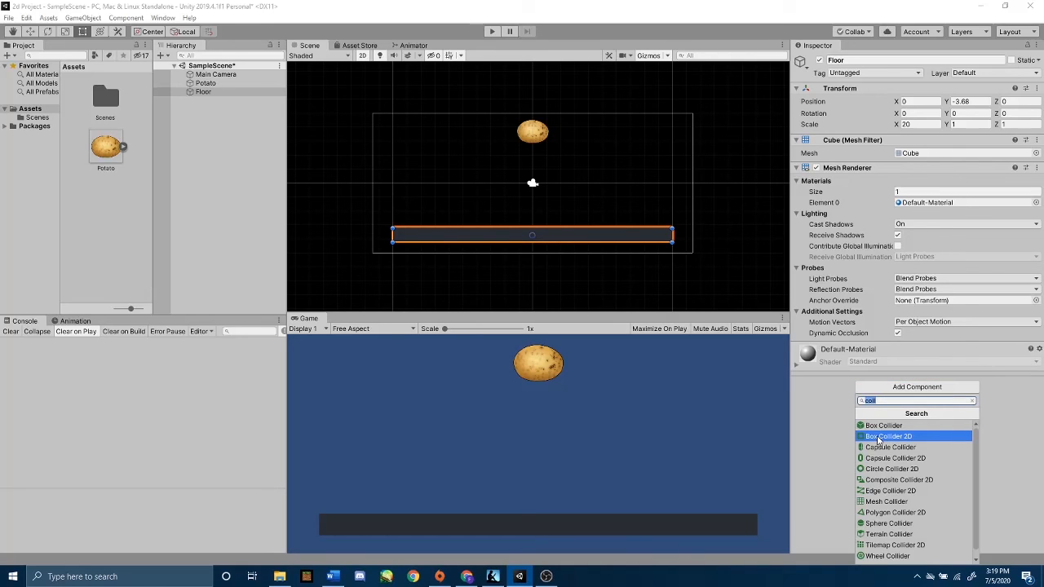
click(878, 437)
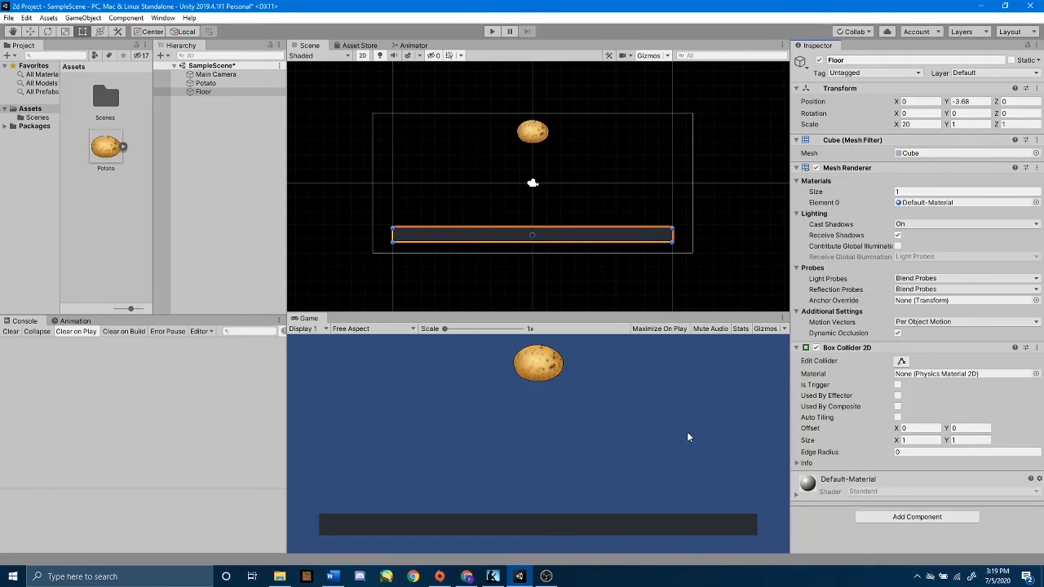
click(493, 34)
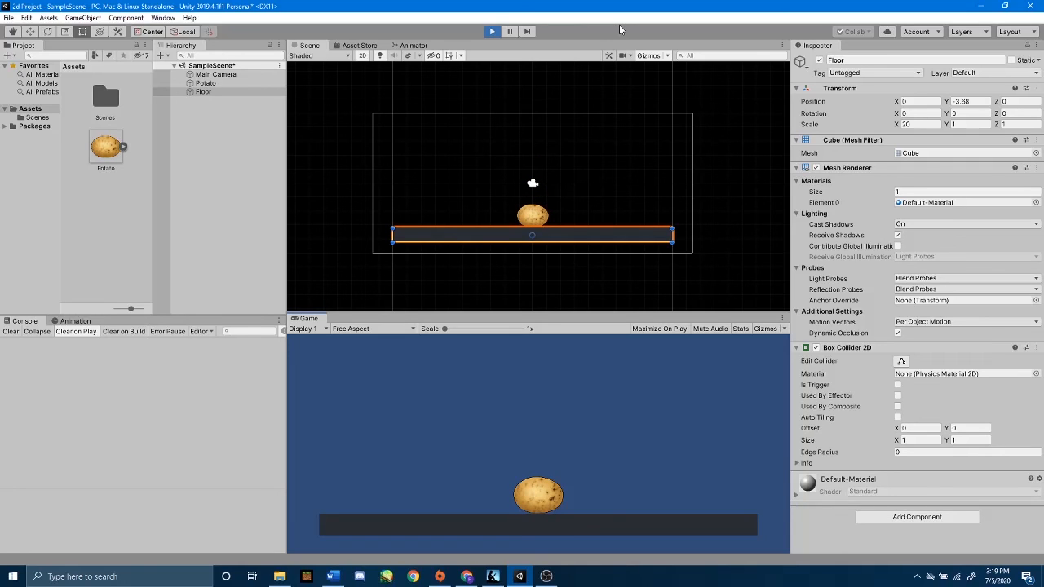
click(492, 31)
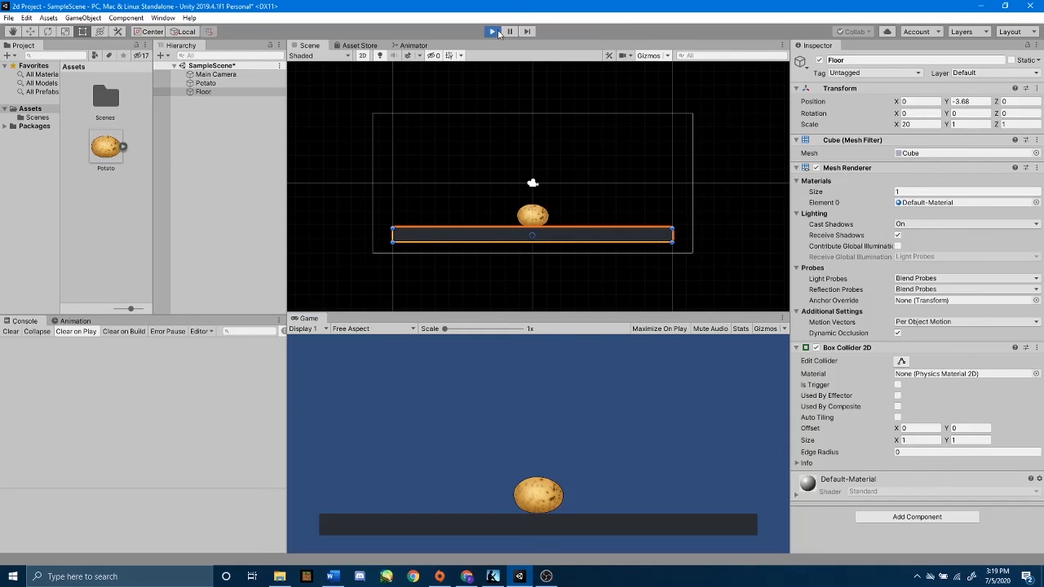